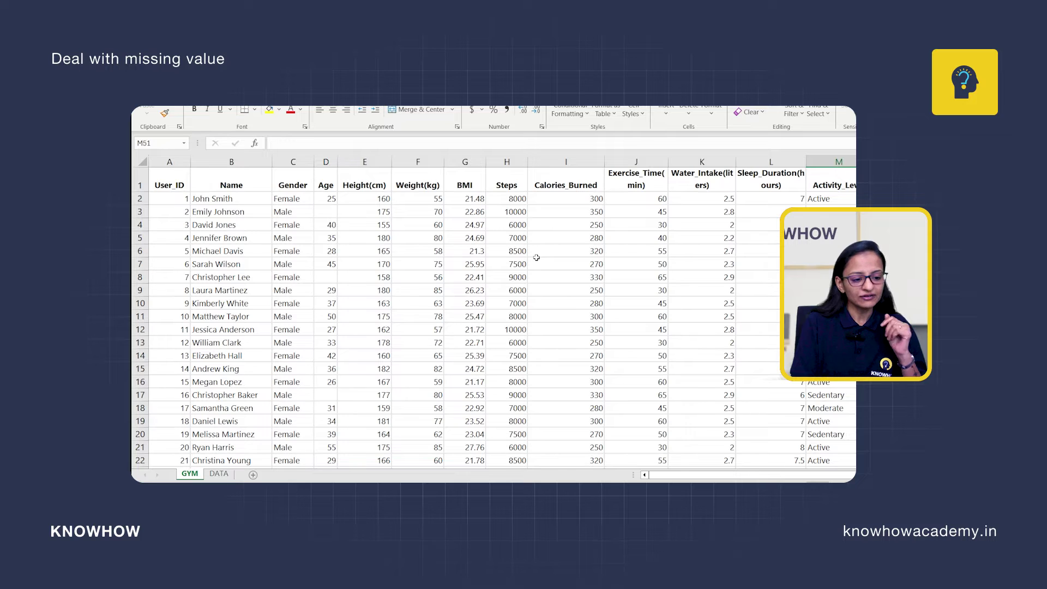
- Examine the GYM worksheet for blank cells in the Age, Activity_Level and Diet_Type columns
{"action": "scroll", "coordinate": [469, 237], "scroll_direction": "down", "scroll_amount": 1}
{"action": "scroll", "coordinate": [469, 238], "scroll_direction": "up", "scroll_amount": 1}
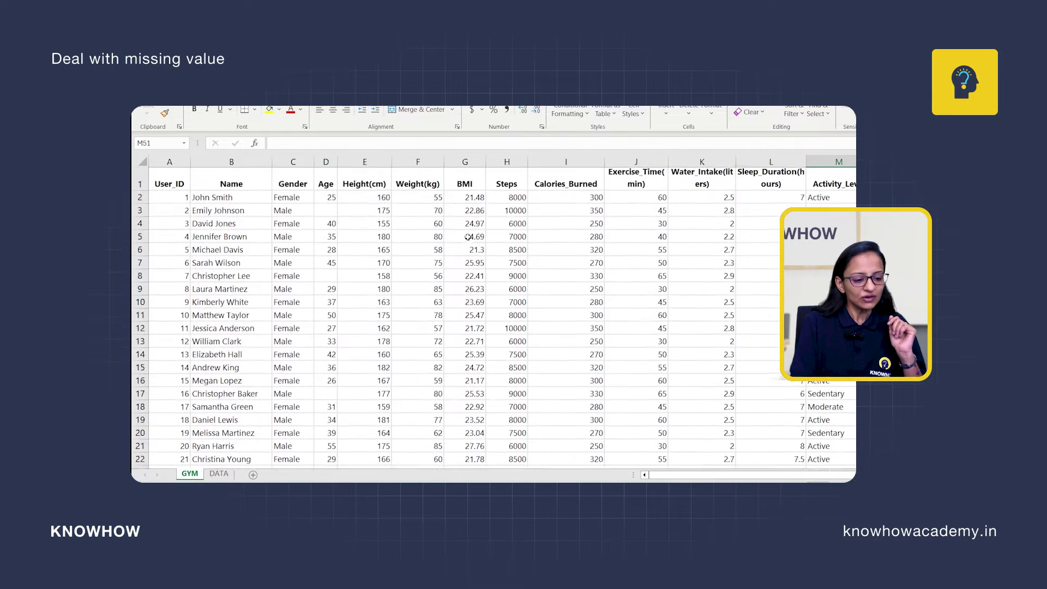
{"action": "left_click", "coordinate": [331, 214]}
{"action": "scroll", "coordinate": [329, 306], "scroll_direction": "down", "scroll_amount": 4}
{"action": "scroll", "coordinate": [681, 381], "scroll_direction": "up", "scroll_amount": 4}
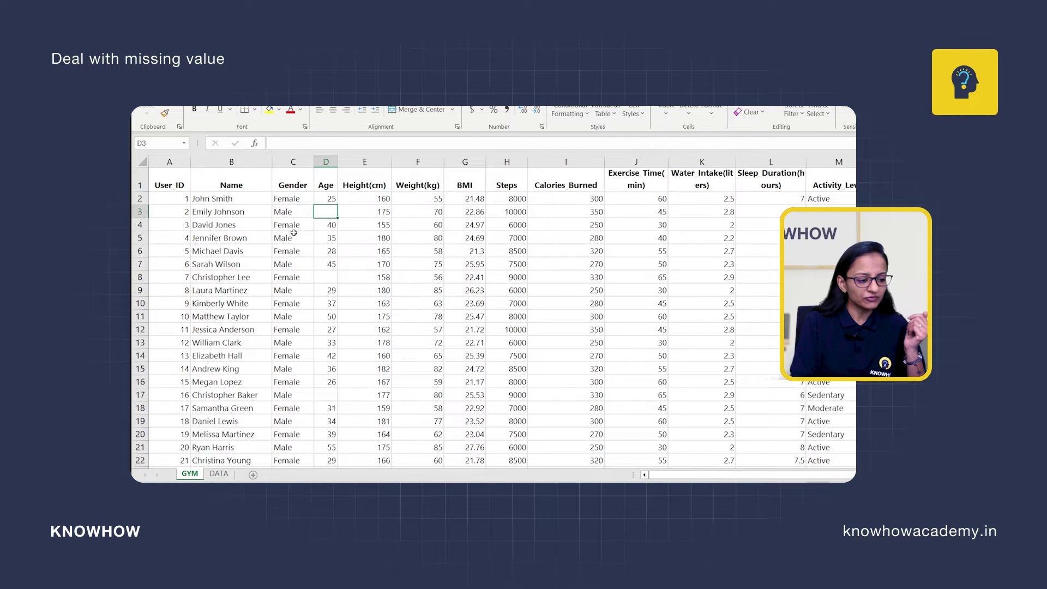
{"action": "scroll", "coordinate": [333, 235], "scroll_direction": "down", "scroll_amount": 5}
{"action": "scroll", "coordinate": [509, 449], "scroll_direction": "up", "scroll_amount": 5}
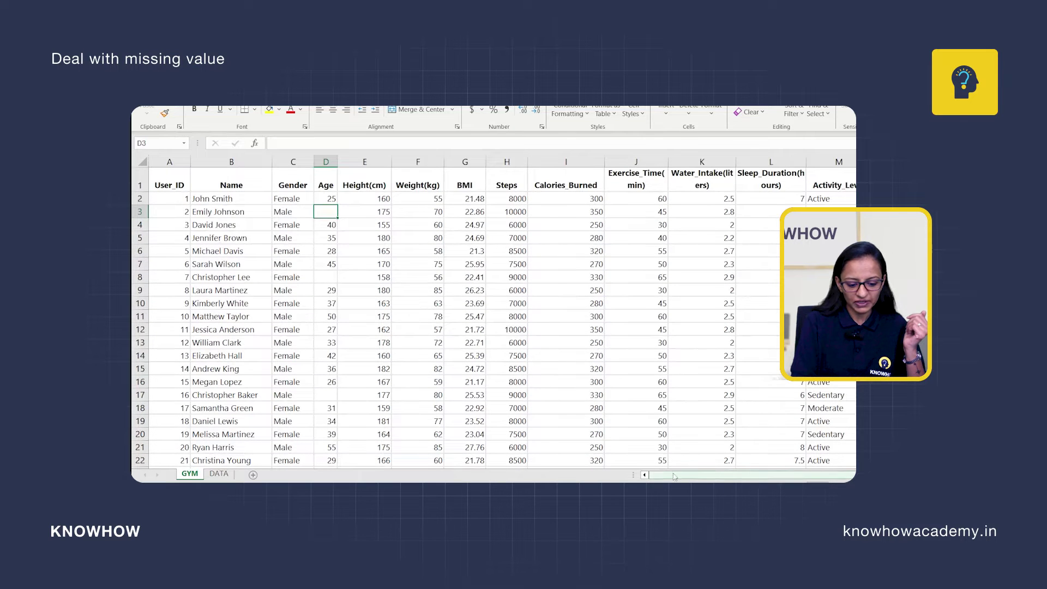
{"action": "scroll", "coordinate": [709, 475], "scroll_direction": "right", "scroll_amount": 1}
{"action": "left_click", "coordinate": [878, 185]}
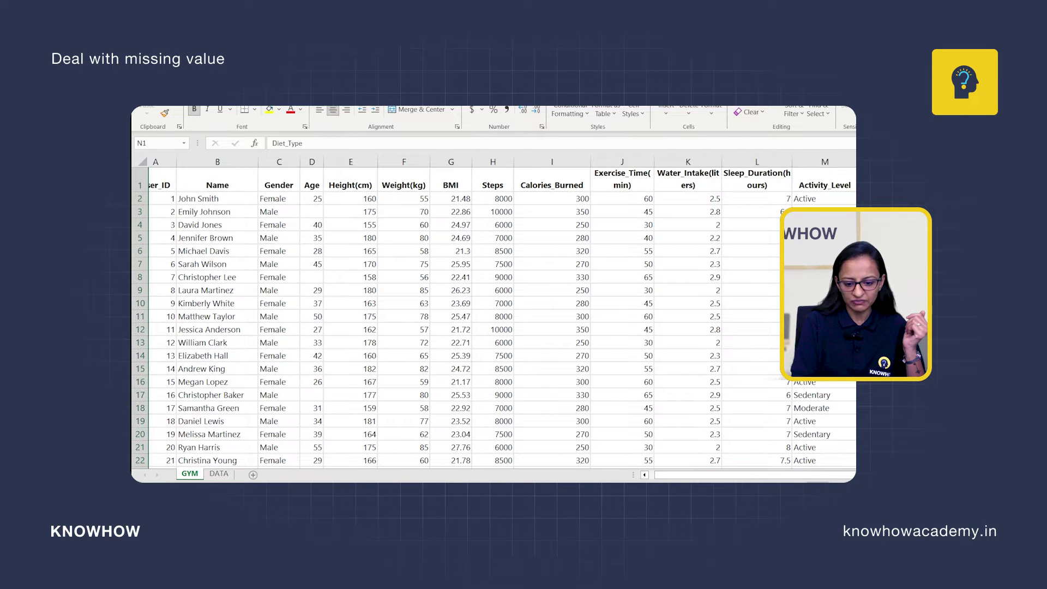
{"action": "scroll", "coordinate": [494, 319], "scroll_direction": "down", "scroll_amount": 3}
{"action": "scroll", "coordinate": [493, 319], "scroll_direction": "up", "scroll_amount": 3}
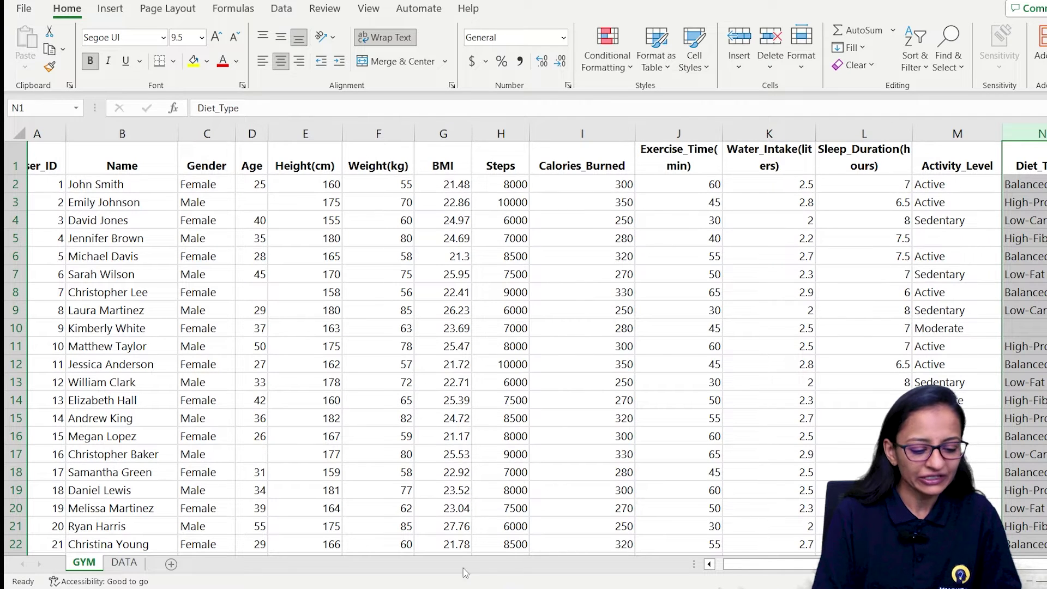
- Switch to Power BI and review the rows of the imported GYM table for missing values
{"action": "key", "text": "alt+Tab"}
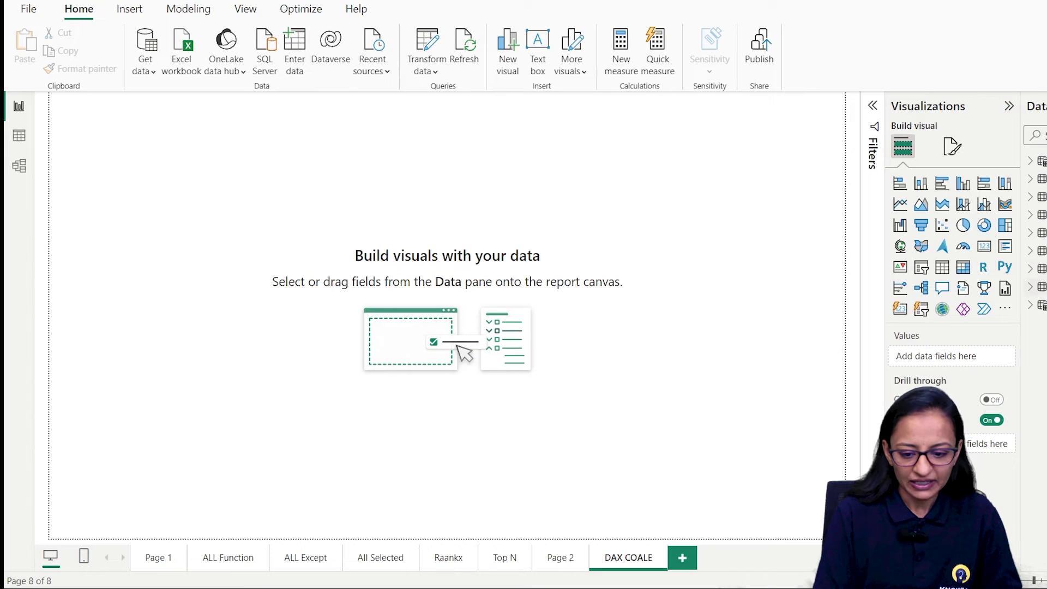
{"action": "left_click", "coordinate": [966, 250]}
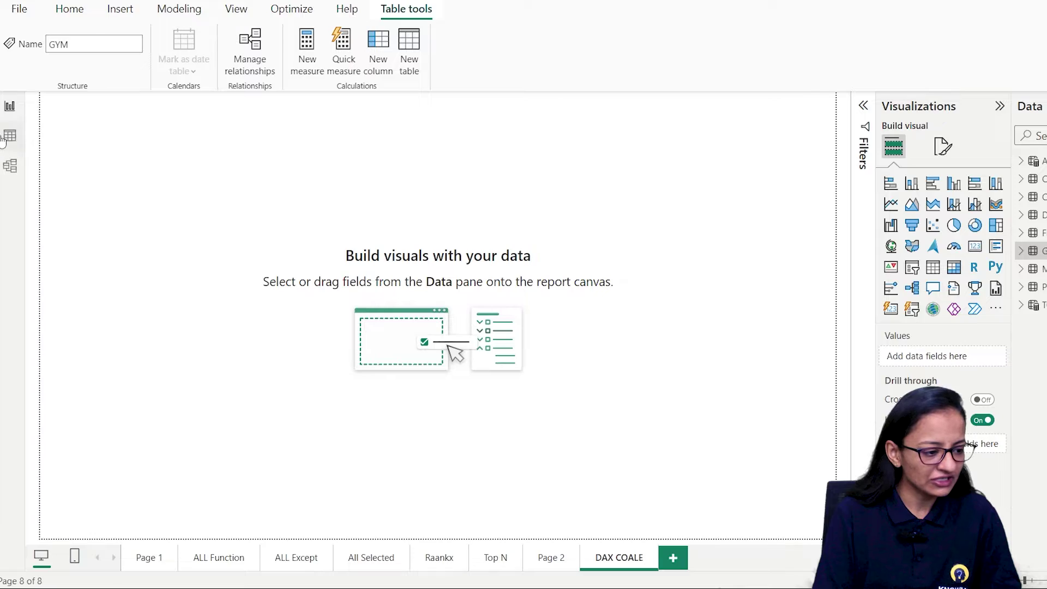
{"action": "left_click", "coordinate": [7, 137]}
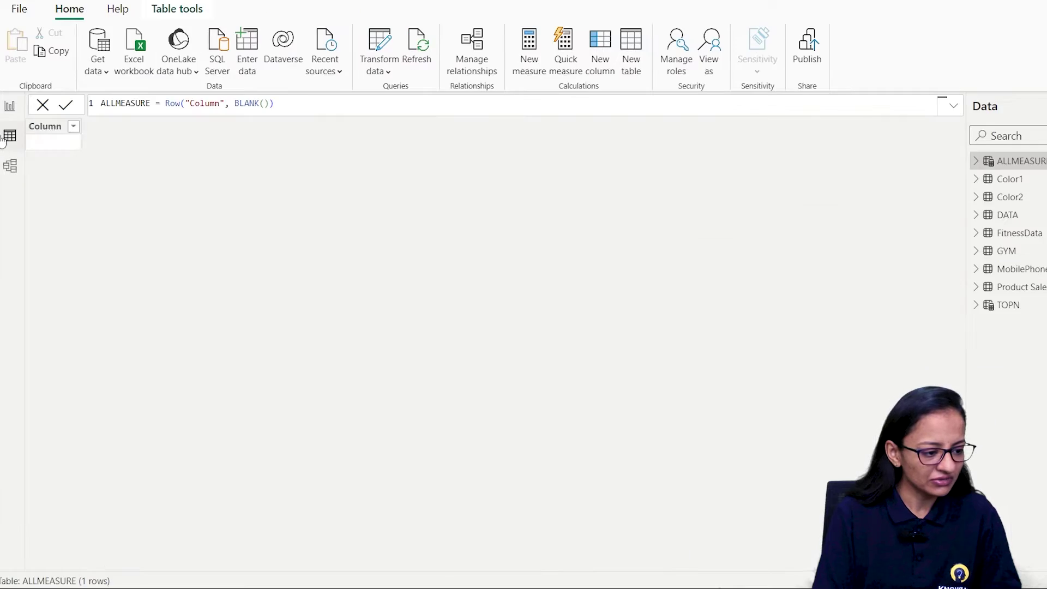
{"action": "left_click", "coordinate": [1011, 251]}
{"action": "scroll", "coordinate": [253, 180], "scroll_direction": "down", "scroll_amount": 2}
{"action": "scroll", "coordinate": [256, 182], "scroll_direction": "up", "scroll_amount": 2}
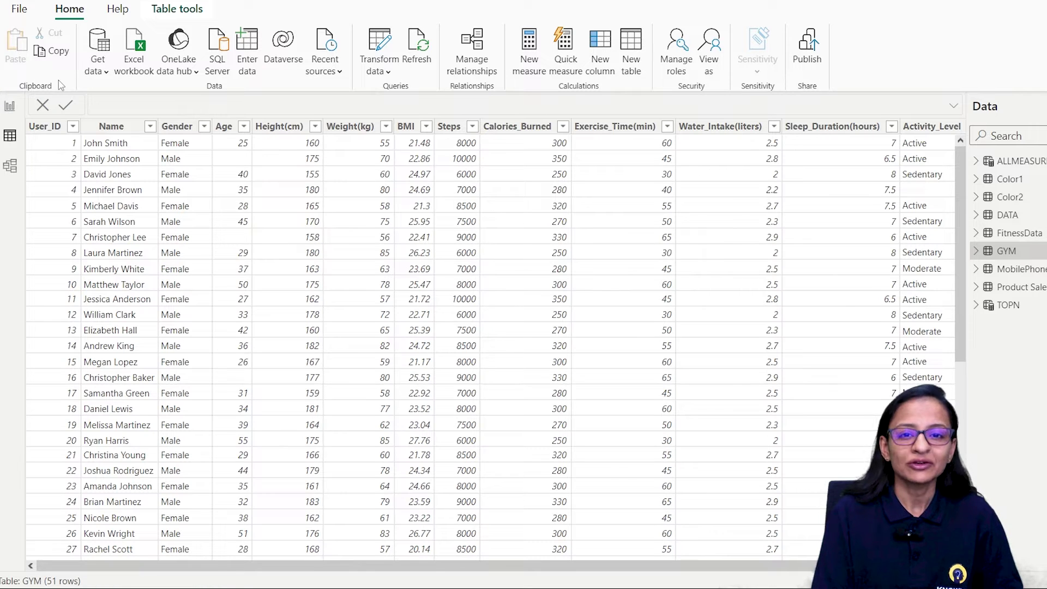
- Insert a table visual on the DAX COALE report page and enlarge it
{"action": "left_click", "coordinate": [9, 108]}
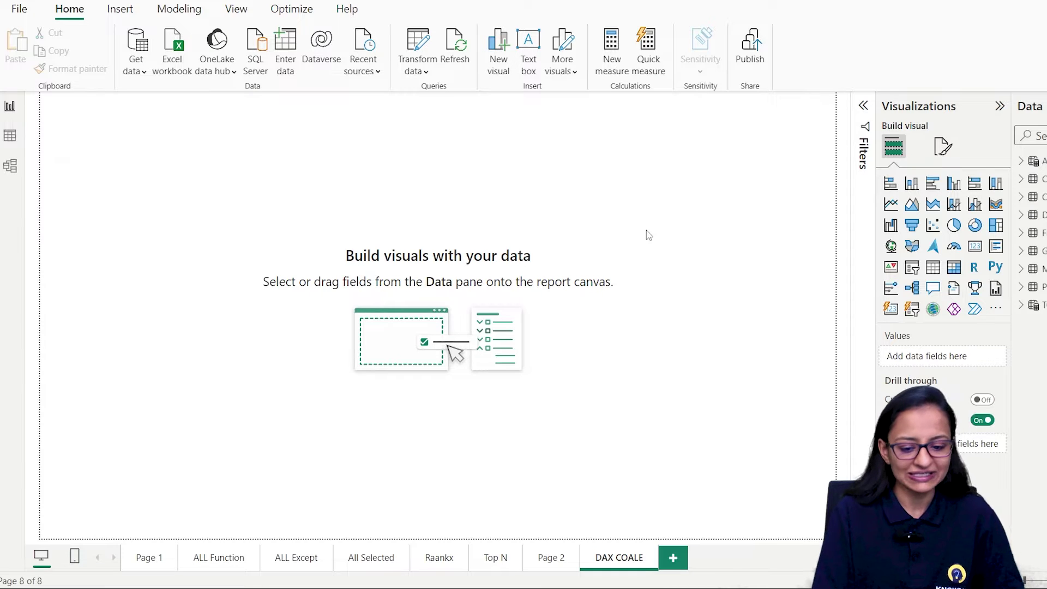
{"action": "left_click", "coordinate": [933, 267]}
{"action": "left_click_drag", "start_coordinate": [218, 263], "coordinate": [338, 314]}
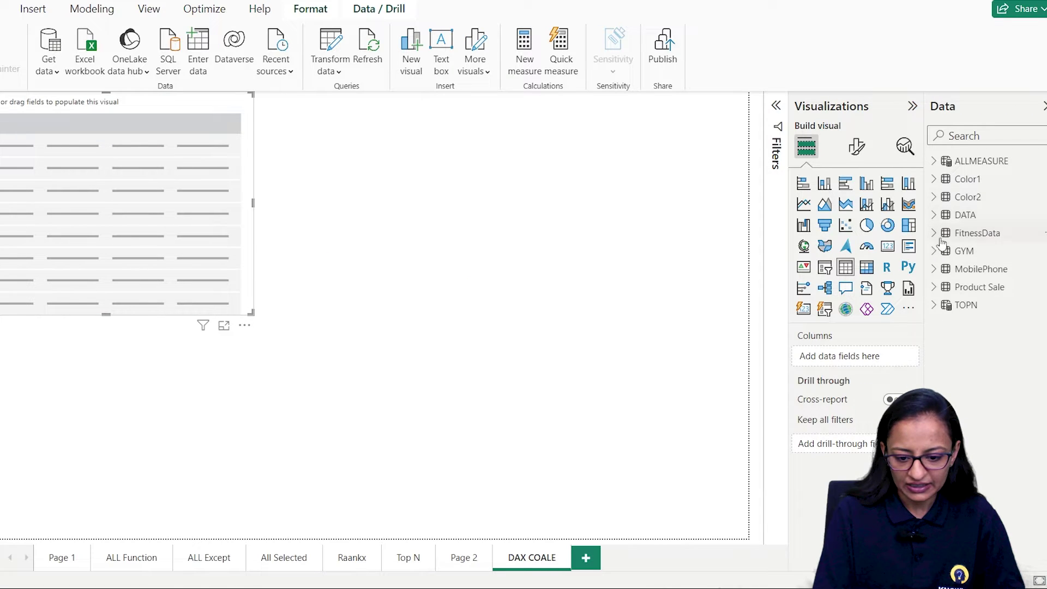
- Add GYM's User_ID and Name to the table visual, with User_ID first and set to not summarize
{"action": "left_click", "coordinate": [1021, 250]}
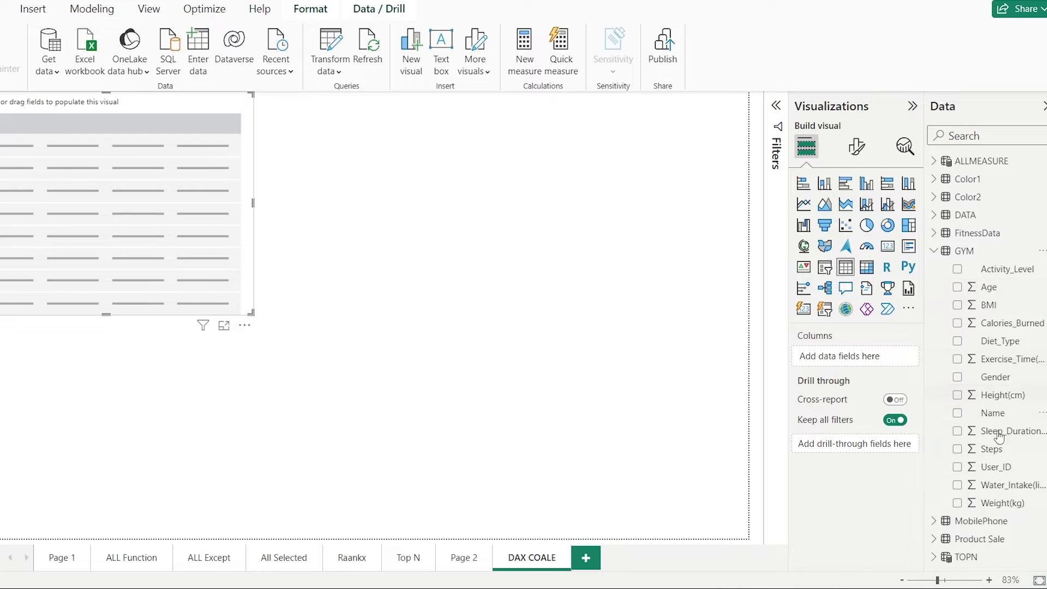
{"action": "left_click", "coordinate": [995, 413]}
{"action": "left_click_drag", "start_coordinate": [995, 467], "coordinate": [867, 360]}
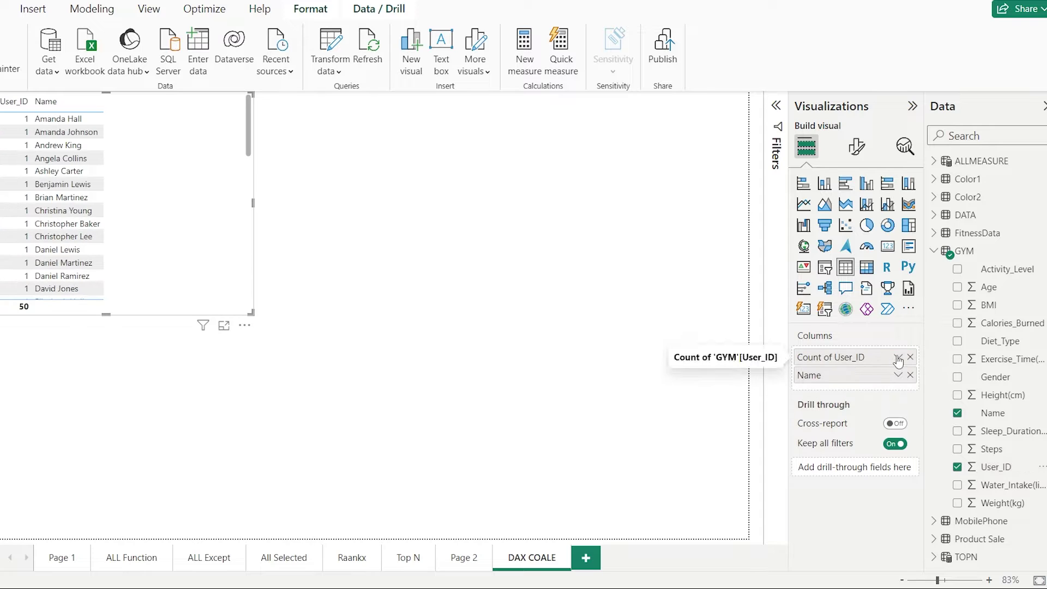
{"action": "left_click", "coordinate": [897, 357]}
{"action": "left_click", "coordinate": [934, 152]}
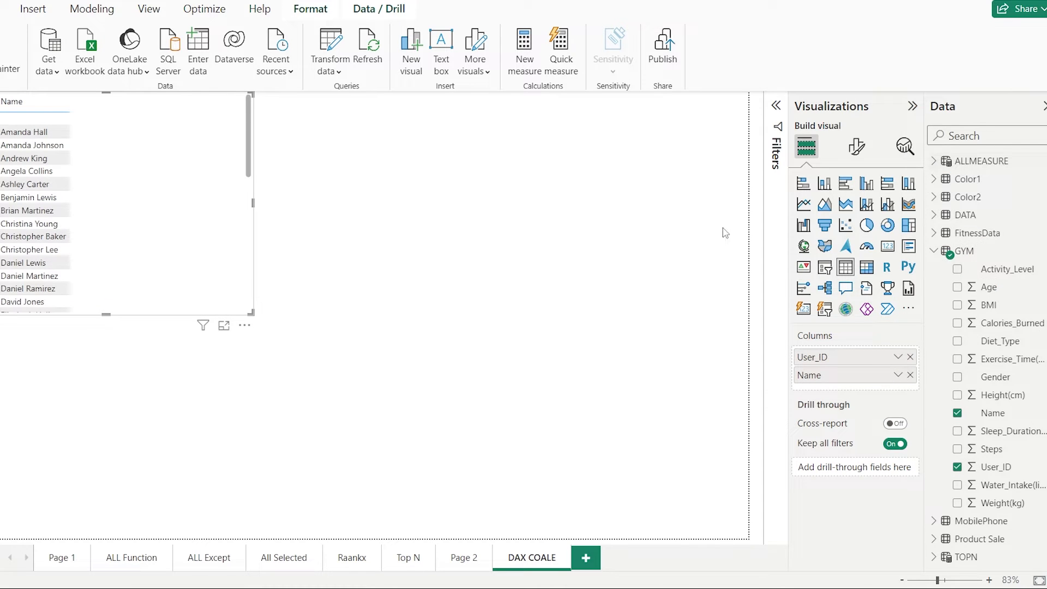
- Add the Age field after Name in the table visual, review its rows and sort them by User_ID
{"action": "left_click_drag", "start_coordinate": [987, 287], "coordinate": [844, 388]}
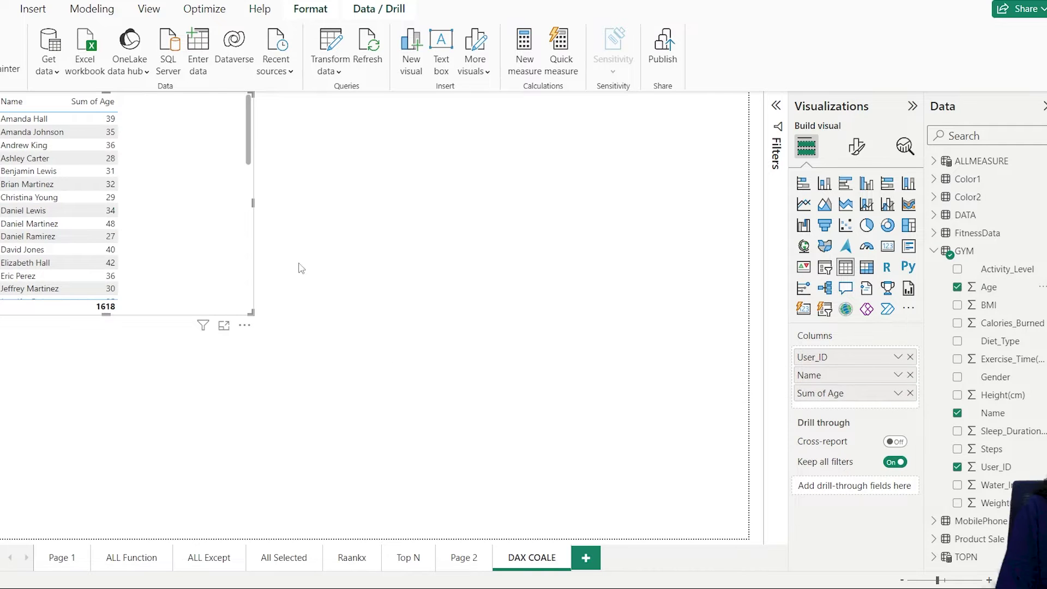
{"action": "scroll", "coordinate": [192, 205], "scroll_direction": "down", "scroll_amount": 10}
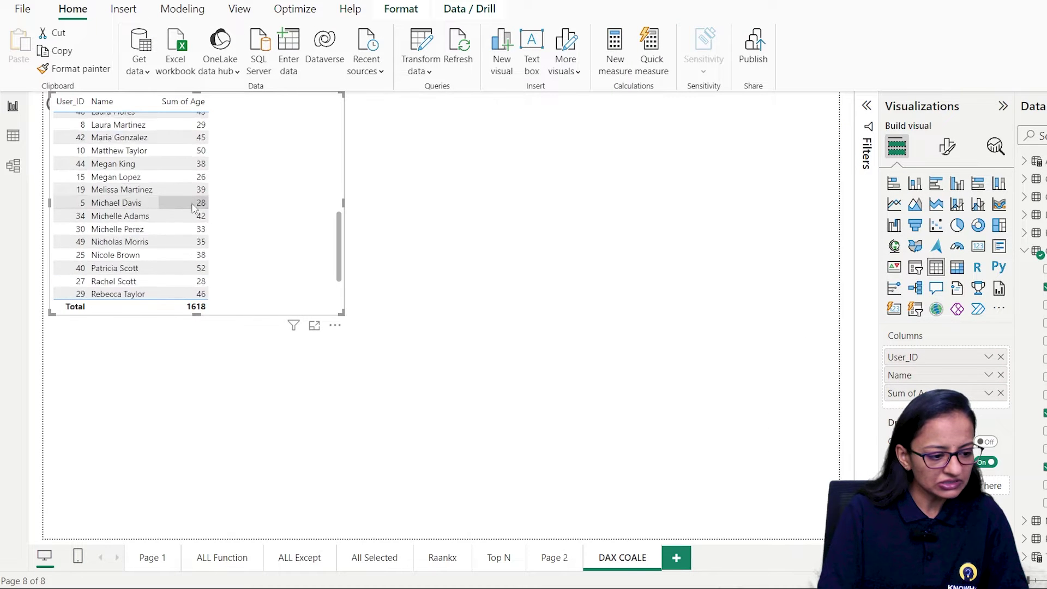
{"action": "scroll", "coordinate": [192, 205], "scroll_direction": "up", "scroll_amount": 5}
{"action": "scroll", "coordinate": [192, 206], "scroll_direction": "up", "scroll_amount": 5}
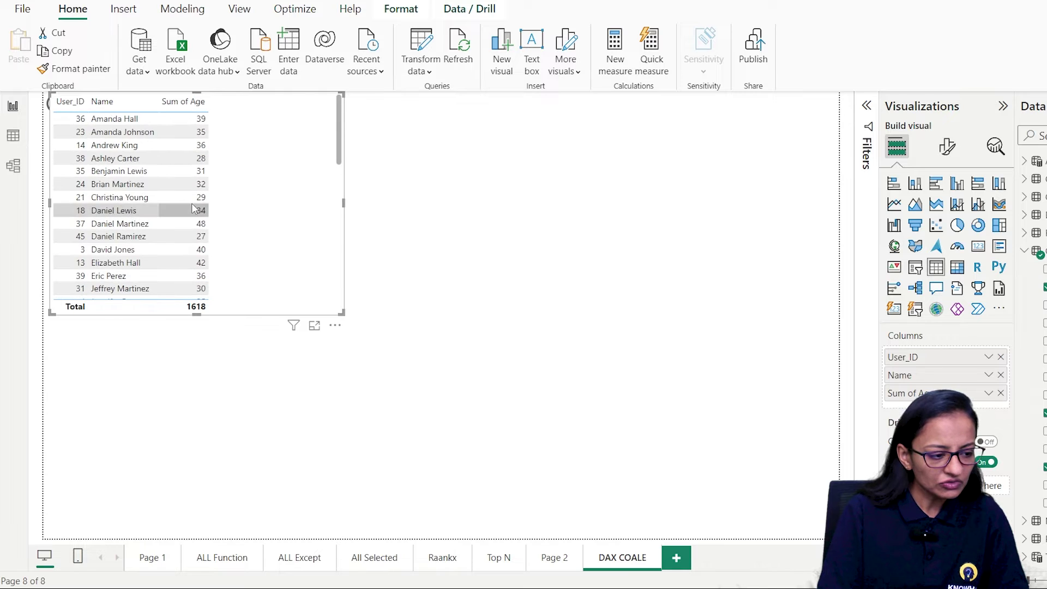
{"action": "scroll", "coordinate": [136, 182], "scroll_direction": "up", "scroll_amount": 1}
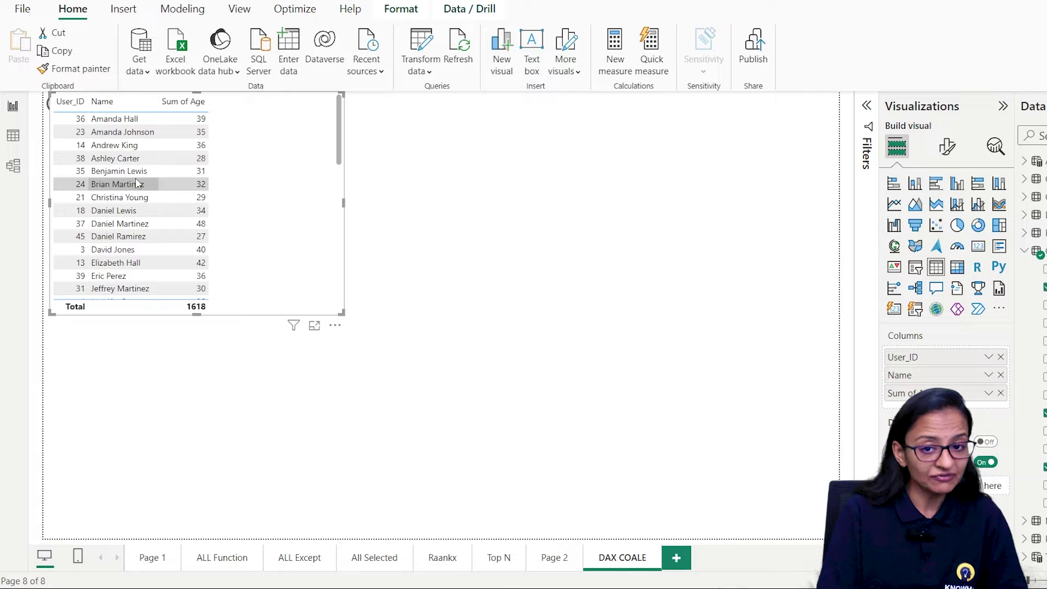
{"action": "left_click", "coordinate": [65, 101]}
- Compare the table visual with the GYM source rows and set its Age column to not summarize
{"action": "left_click", "coordinate": [13, 137]}
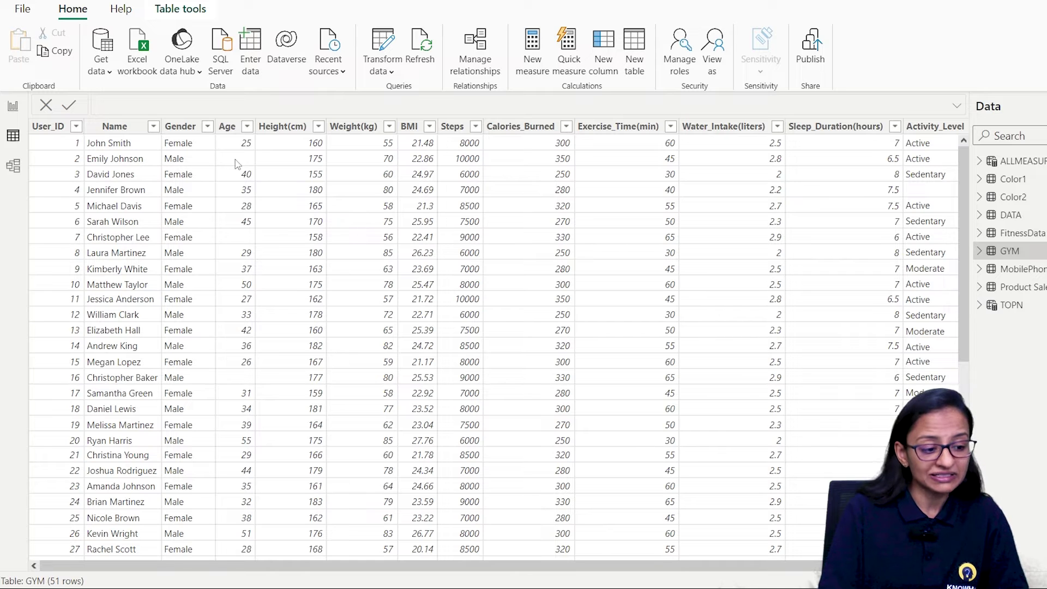
{"action": "left_click", "coordinate": [13, 107]}
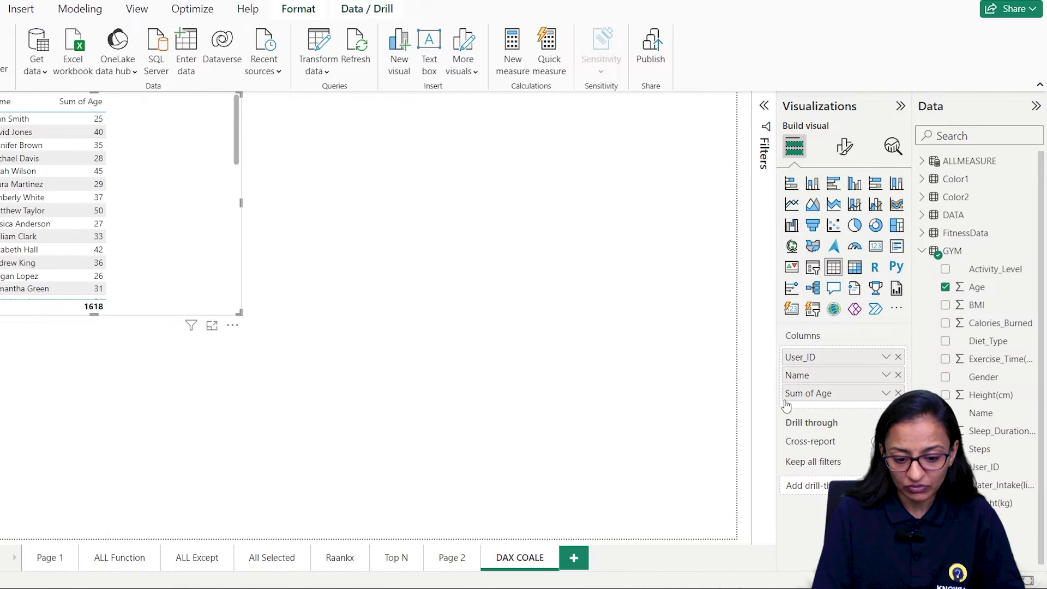
{"action": "left_click", "coordinate": [886, 393]}
{"action": "left_click", "coordinate": [950, 192]}
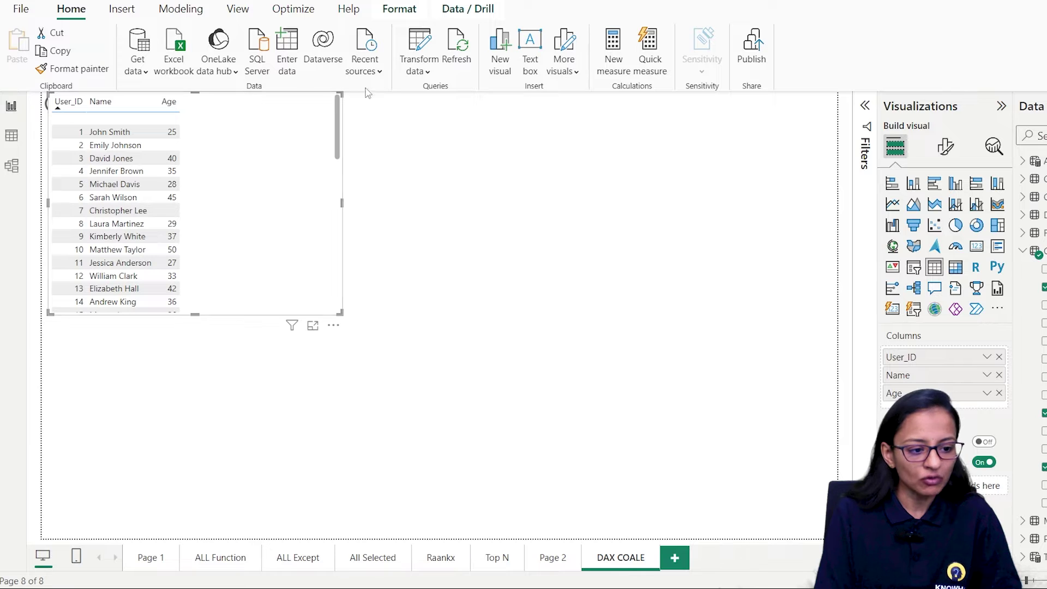
- Open the GYM query in a maximized Power Query Editor and select the null User_ID cell in row 51
{"action": "left_click", "coordinate": [423, 74]}
{"action": "left_click", "coordinate": [425, 95]}
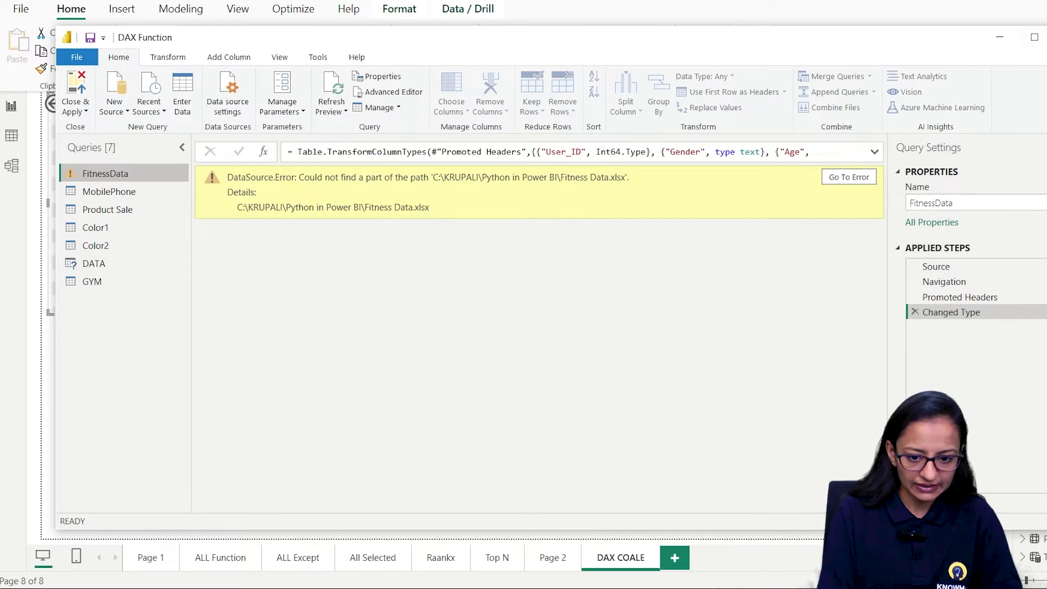
{"action": "left_click", "coordinate": [1035, 39]}
{"action": "left_click", "coordinate": [43, 221]}
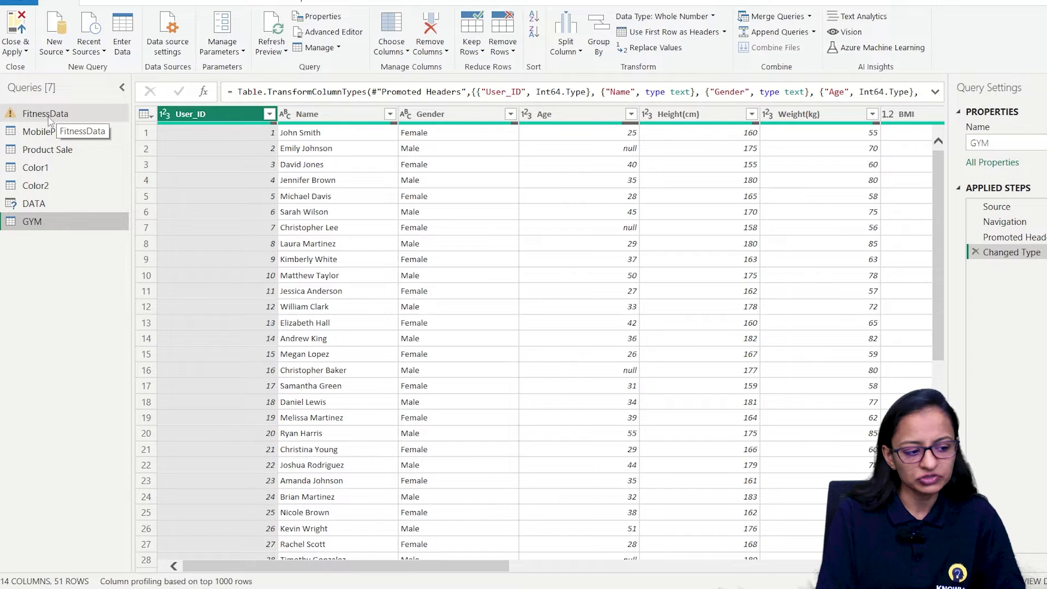
{"action": "scroll", "coordinate": [653, 238], "scroll_direction": "down", "scroll_amount": 8}
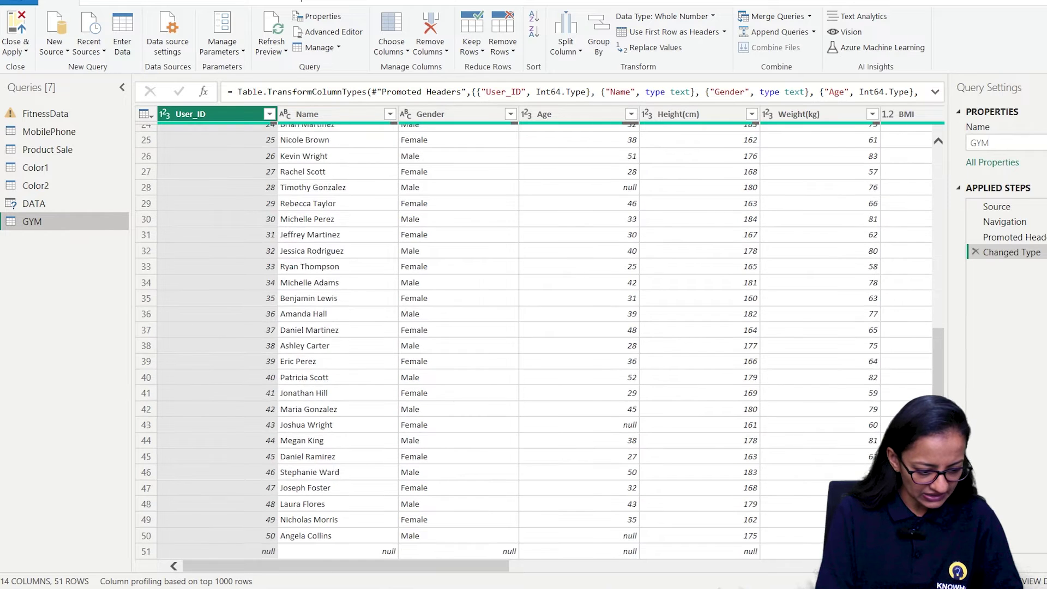
{"action": "left_click", "coordinate": [229, 554]}
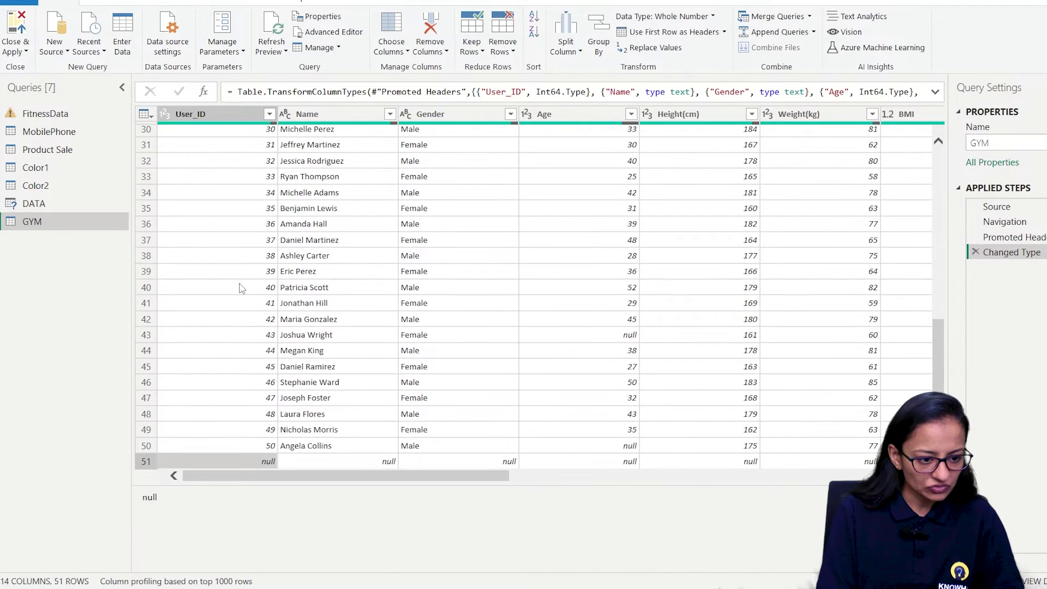
- Remove the blank rows from the GYM query and apply the changes to the report
{"action": "left_click", "coordinate": [512, 52]}
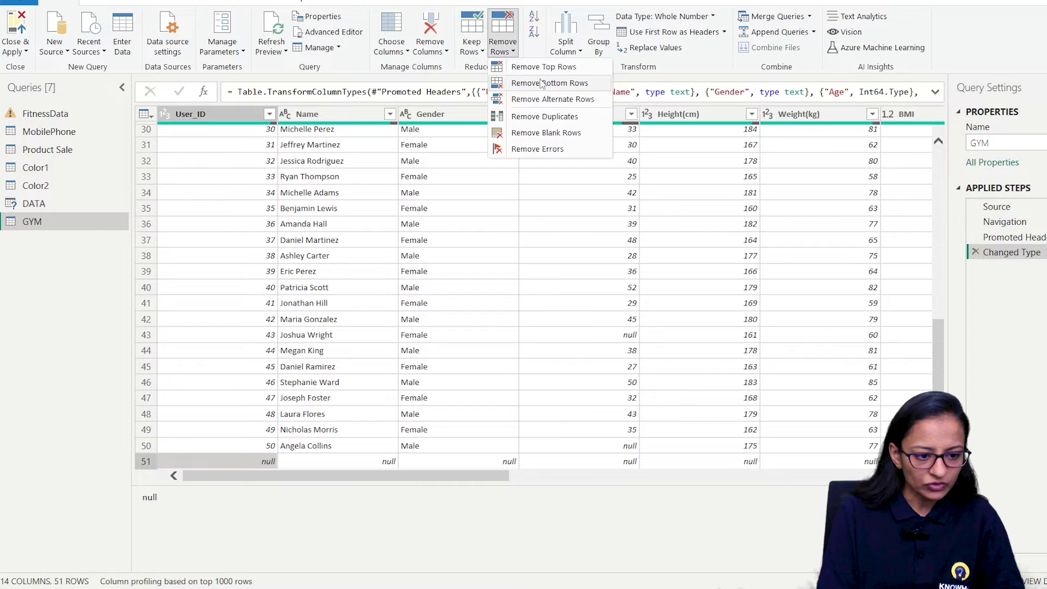
{"action": "left_click", "coordinate": [552, 133]}
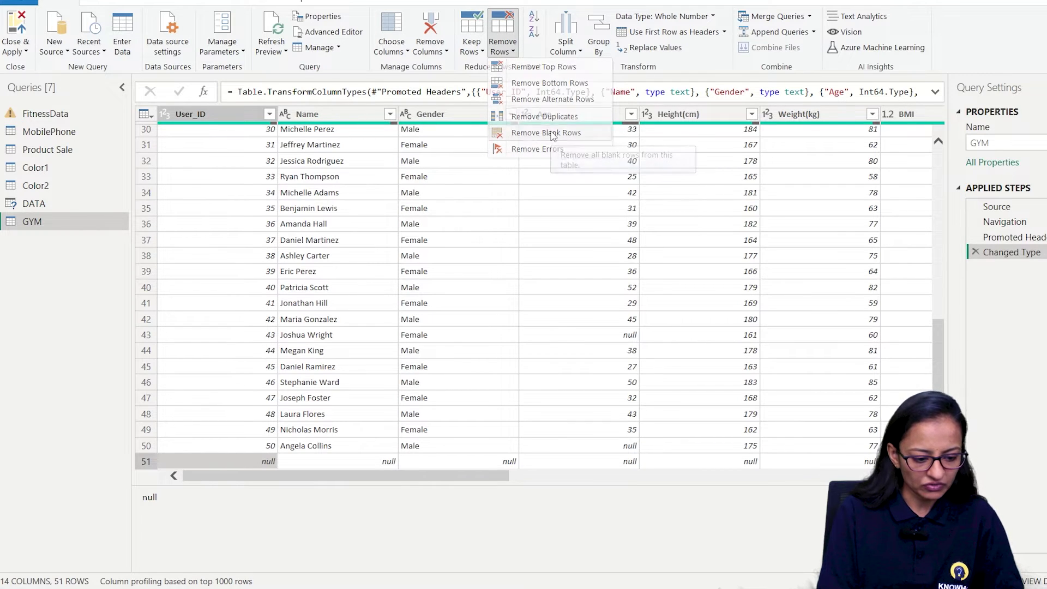
{"action": "left_click", "coordinate": [25, 51]}
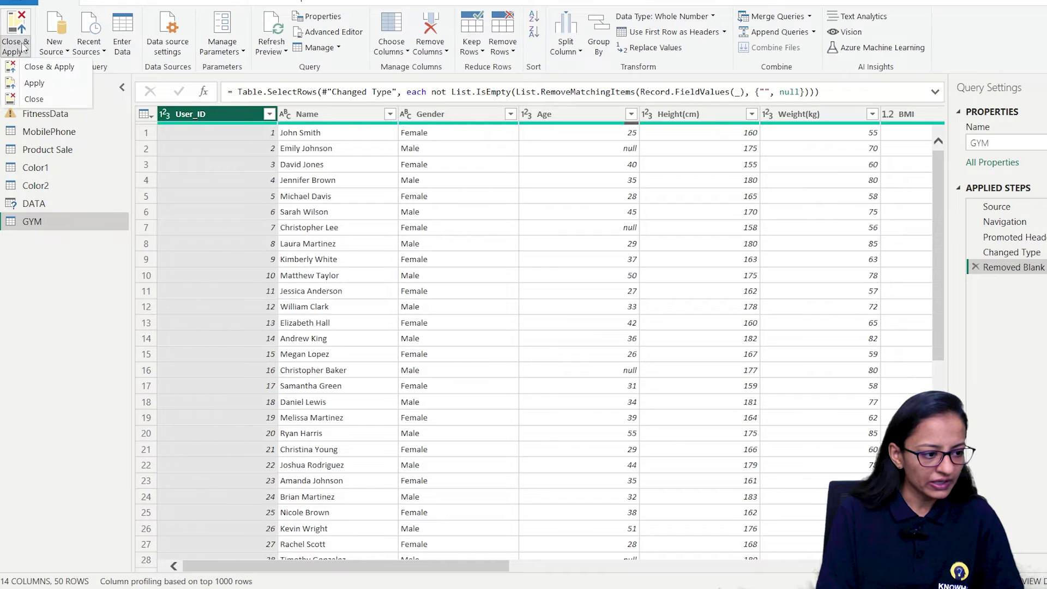
{"action": "left_click", "coordinate": [24, 66]}
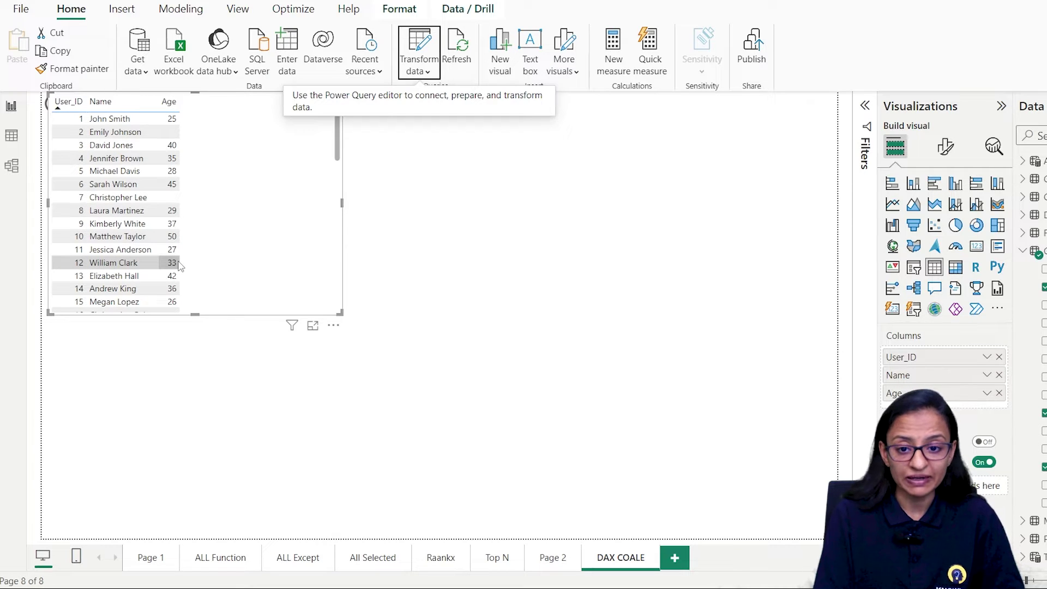
- Narrow the table visual to fit its columns and add a card beside it showing the sum of Age
{"action": "left_click_drag", "start_coordinate": [340, 314], "coordinate": [208, 320]}
{"action": "left_click", "coordinate": [365, 258]}
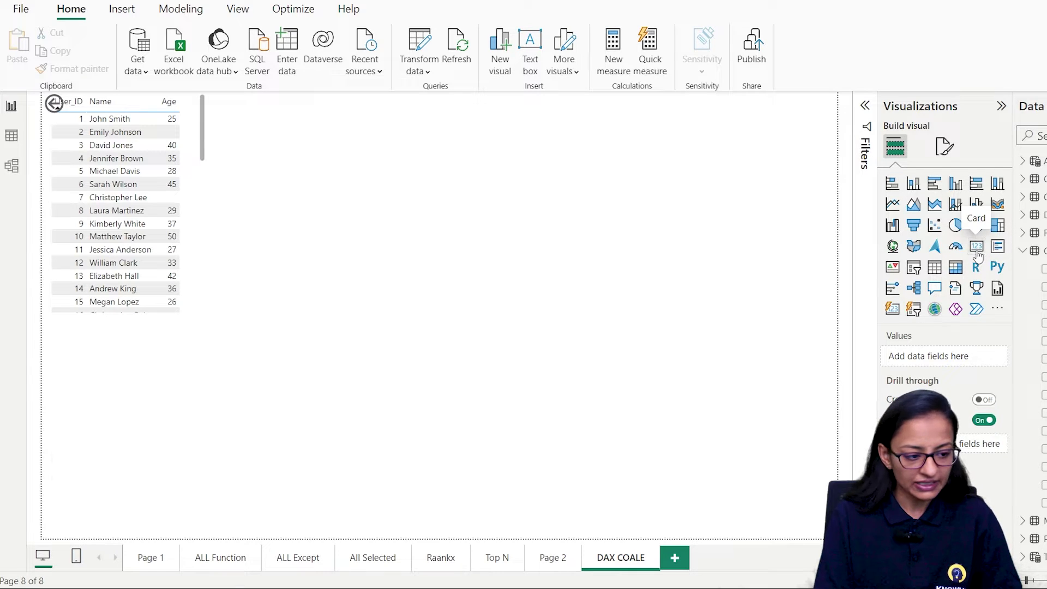
{"action": "left_click", "coordinate": [976, 250]}
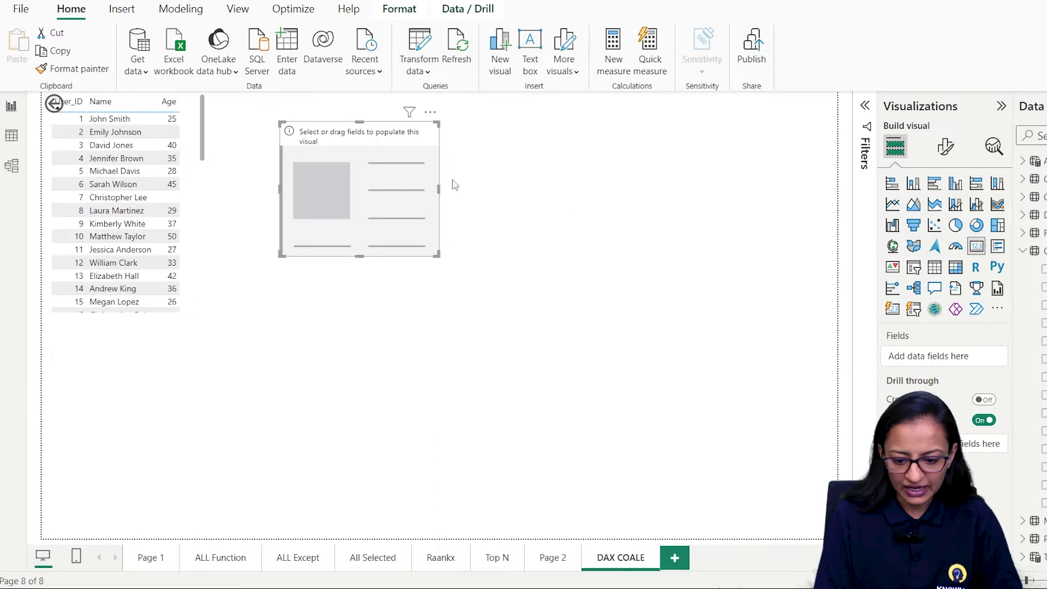
{"action": "left_click_drag", "start_coordinate": [1046, 286], "coordinate": [926, 355]}
{"action": "left_click_drag", "start_coordinate": [830, 356], "coordinate": [831, 357]}
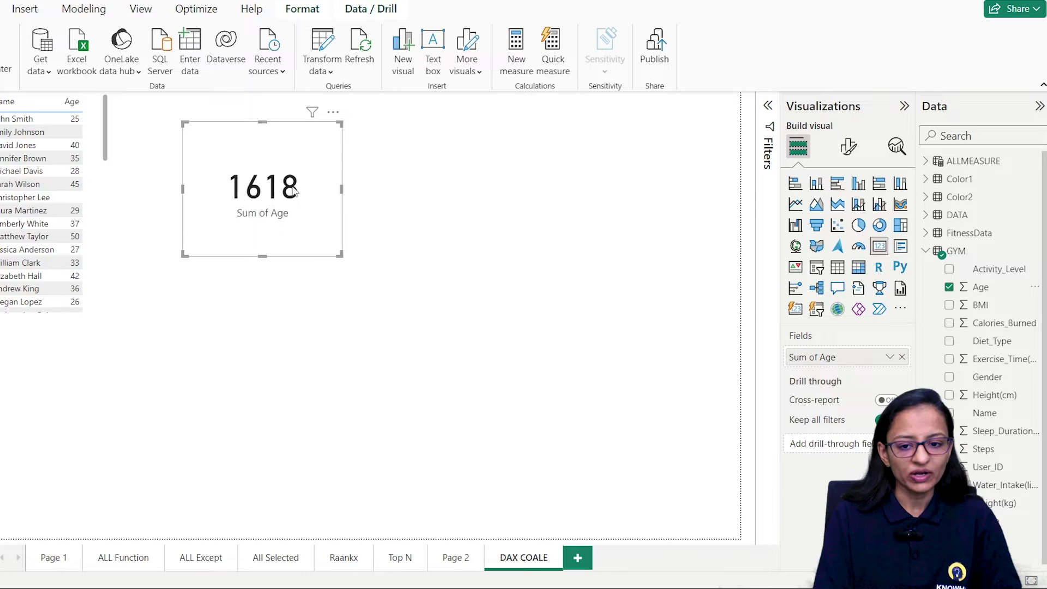
- Add a second card beside the Sum of Age card, showing the average of Age from the GYM table
{"action": "left_click", "coordinate": [526, 299]}
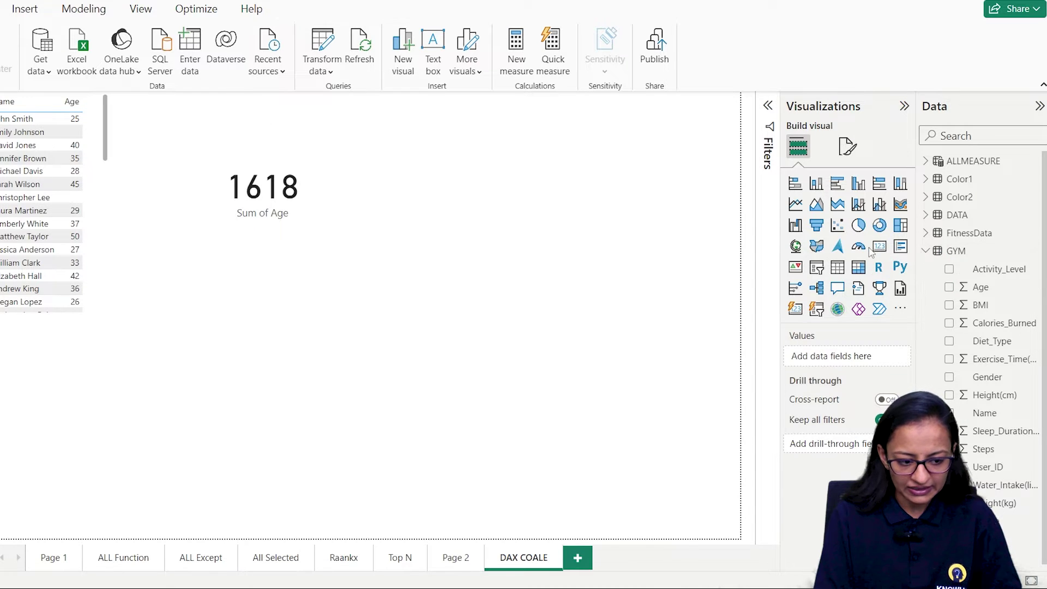
{"action": "left_click", "coordinate": [879, 246]}
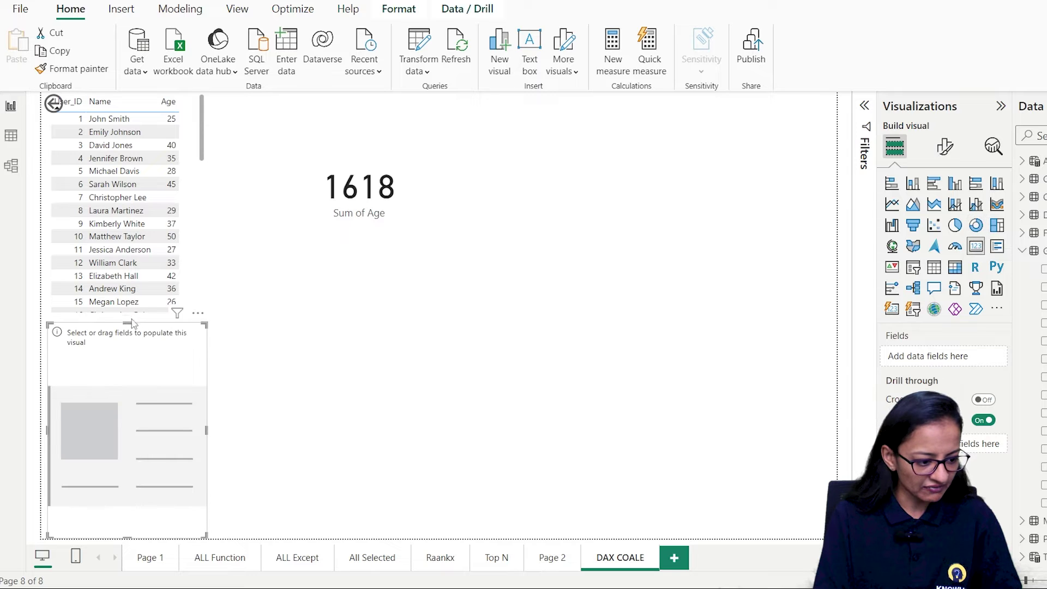
{"action": "left_click_drag", "start_coordinate": [126, 322], "coordinate": [547, 141]}
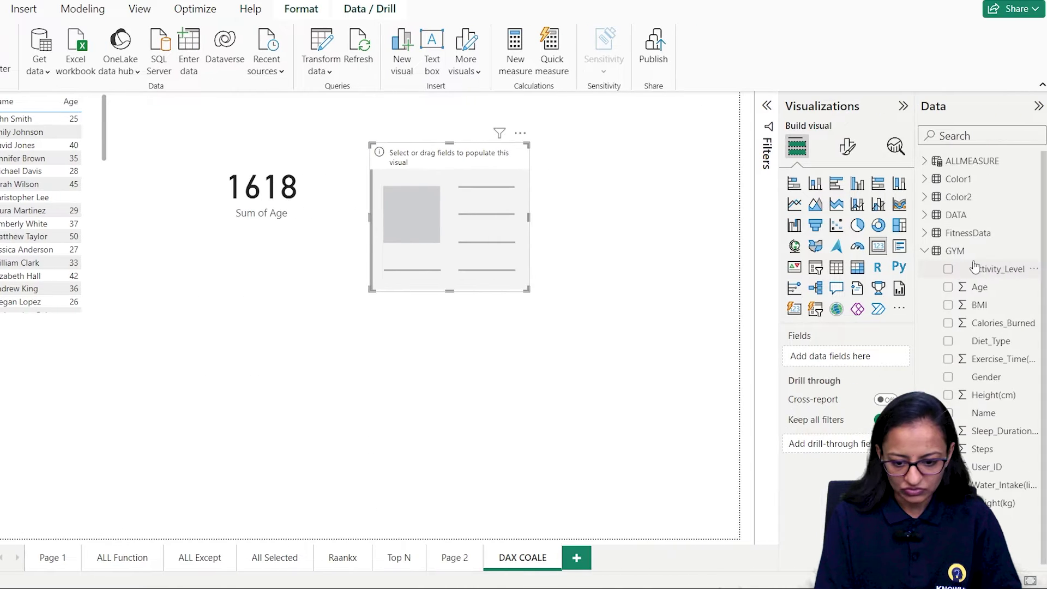
{"action": "left_click_drag", "start_coordinate": [979, 287], "coordinate": [875, 363]}
{"action": "left_click", "coordinate": [889, 357]}
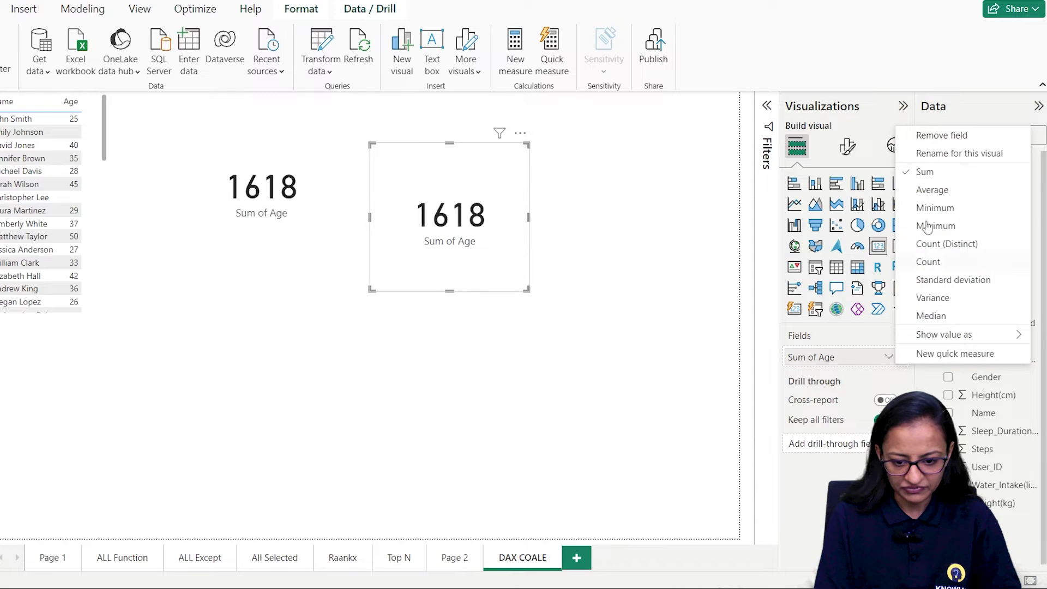
{"action": "left_click", "coordinate": [935, 191]}
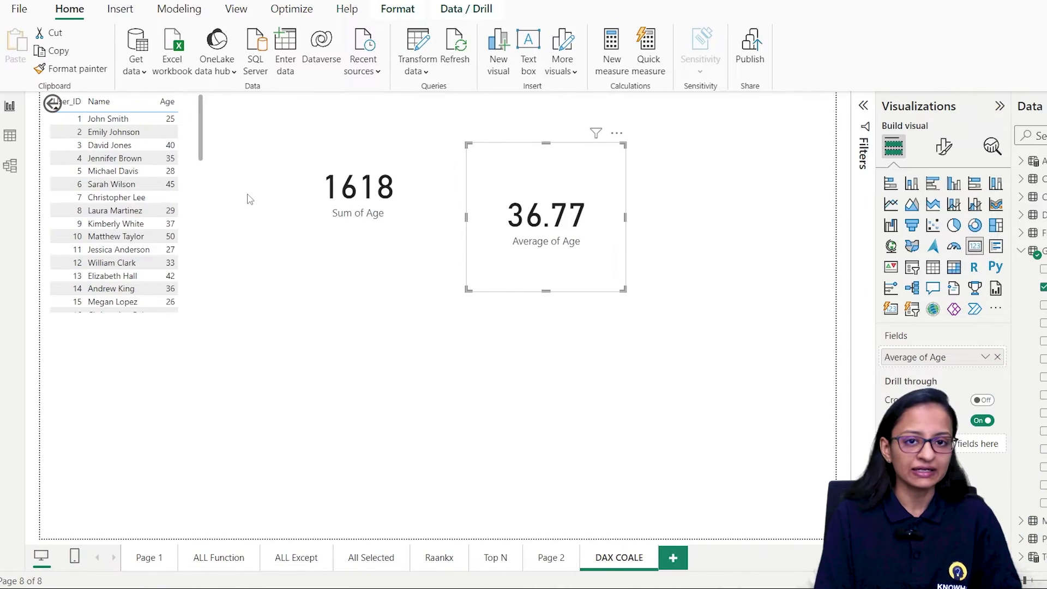
- Look through the GYM table's rows for blank Age values and return to the report page
{"action": "left_click", "coordinate": [10, 135]}
{"action": "scroll", "coordinate": [136, 187], "scroll_direction": "down", "scroll_amount": 8}
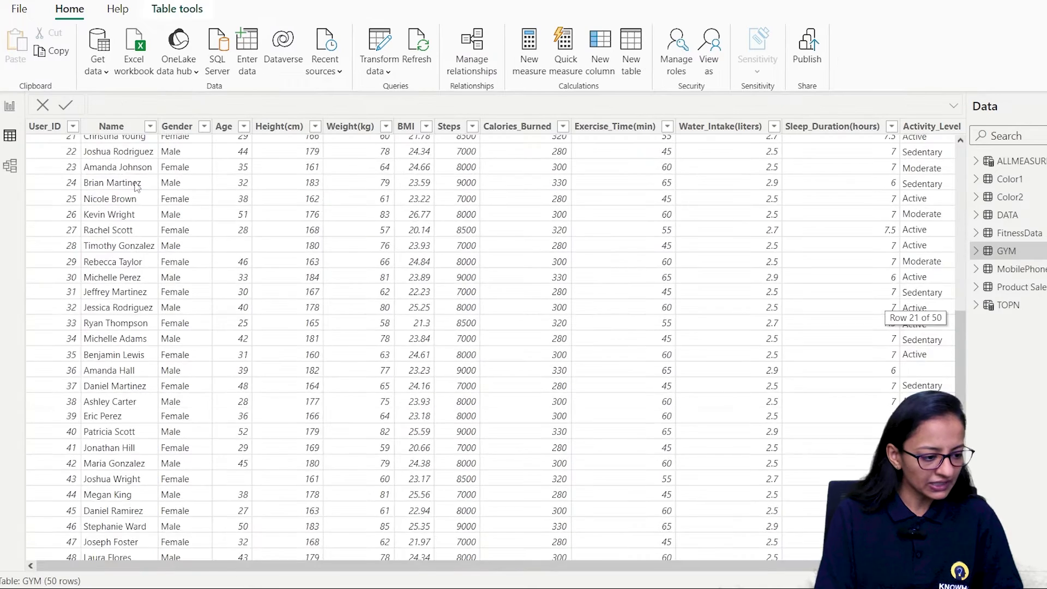
{"action": "scroll", "coordinate": [191, 427], "scroll_direction": "up", "scroll_amount": 8}
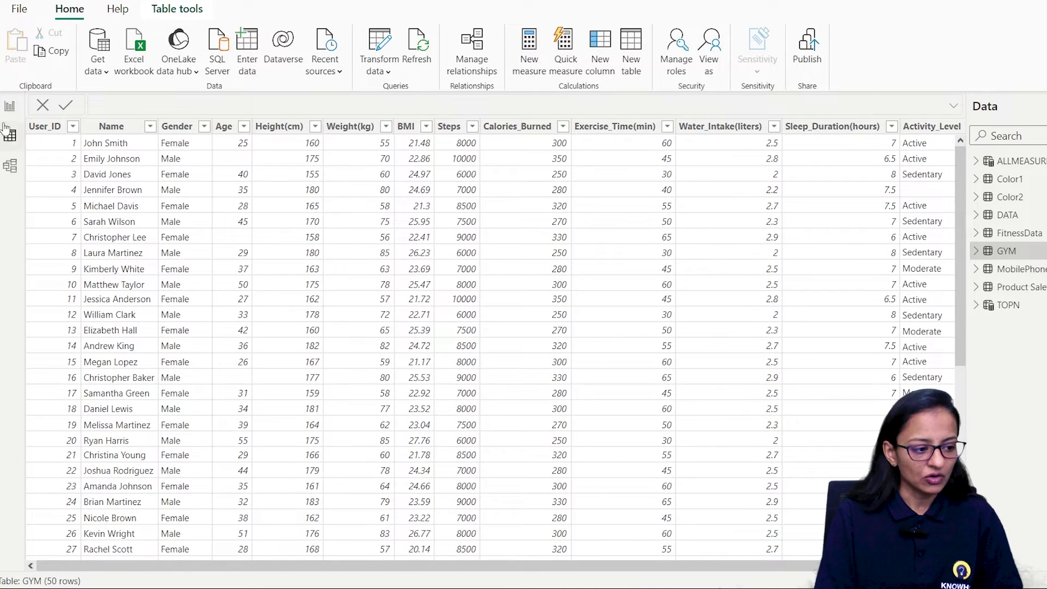
{"action": "left_click", "coordinate": [10, 106]}
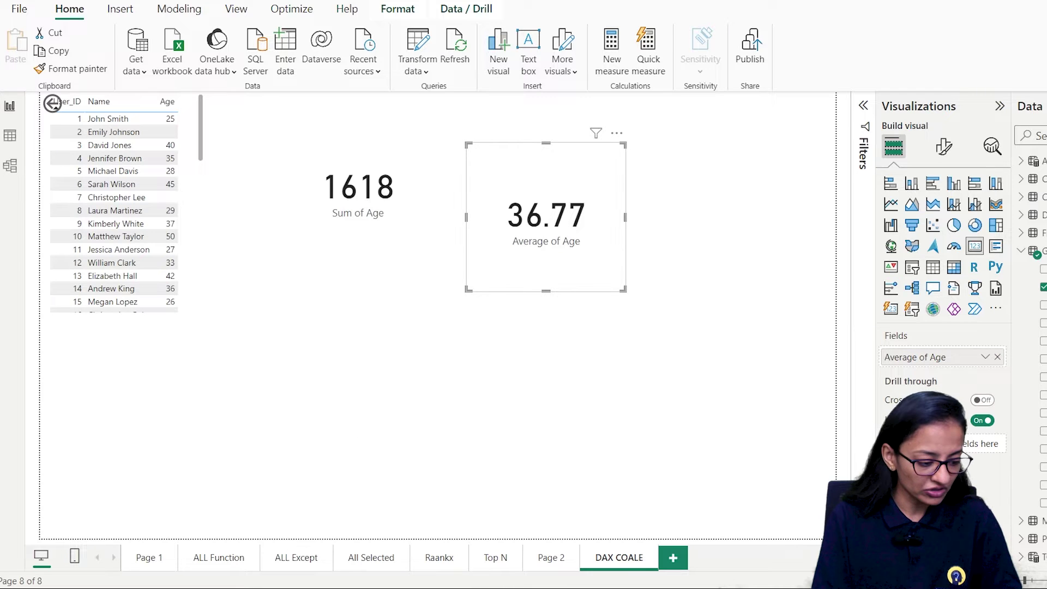
- Switch to Calculator, place its window clear of the cards, and divide 1618 by 50
{"action": "key", "text": "super"}
{"action": "type", "text": "calc"}
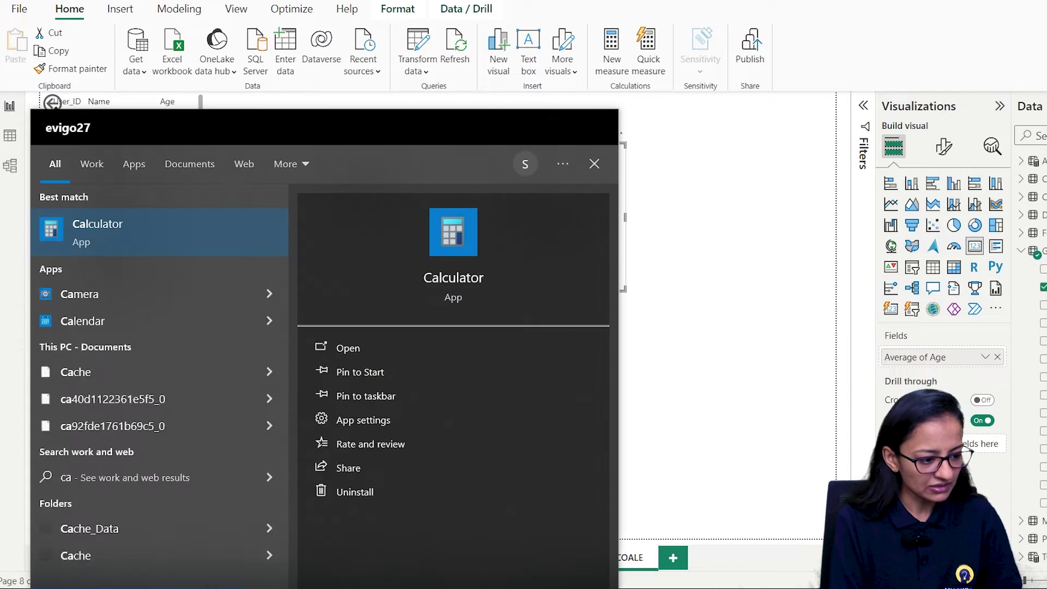
{"action": "key", "text": "Return"}
{"action": "left_click_drag", "start_coordinate": [165, 2], "coordinate": [855, 61]}
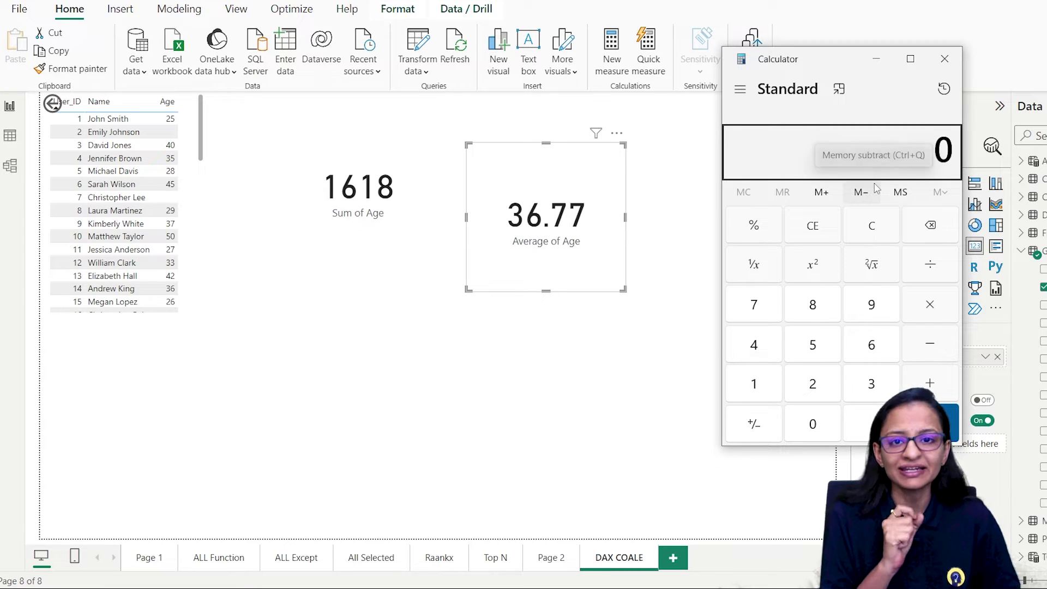
{"action": "type", "text": "1"}
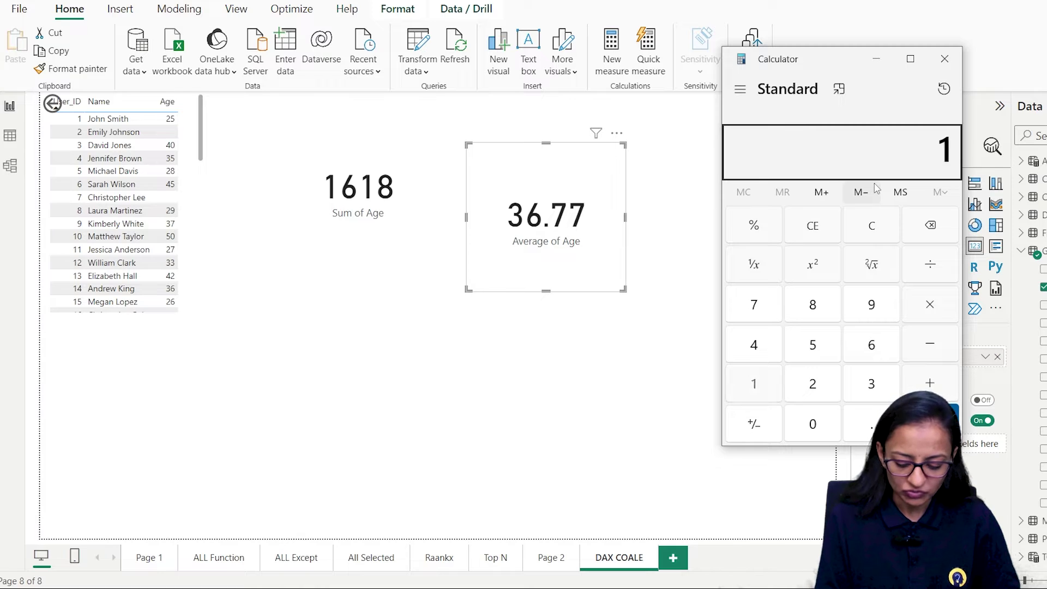
{"action": "type", "text": ",618"}
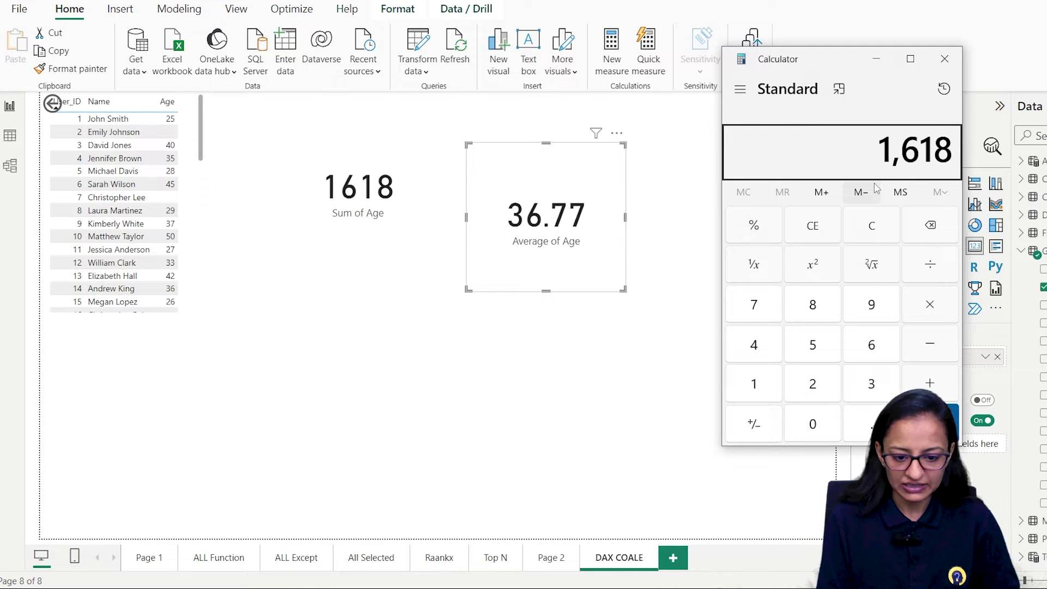
{"action": "key", "text": "slash"}
{"action": "type", "text": "50"}
{"action": "key", "text": "Return"}
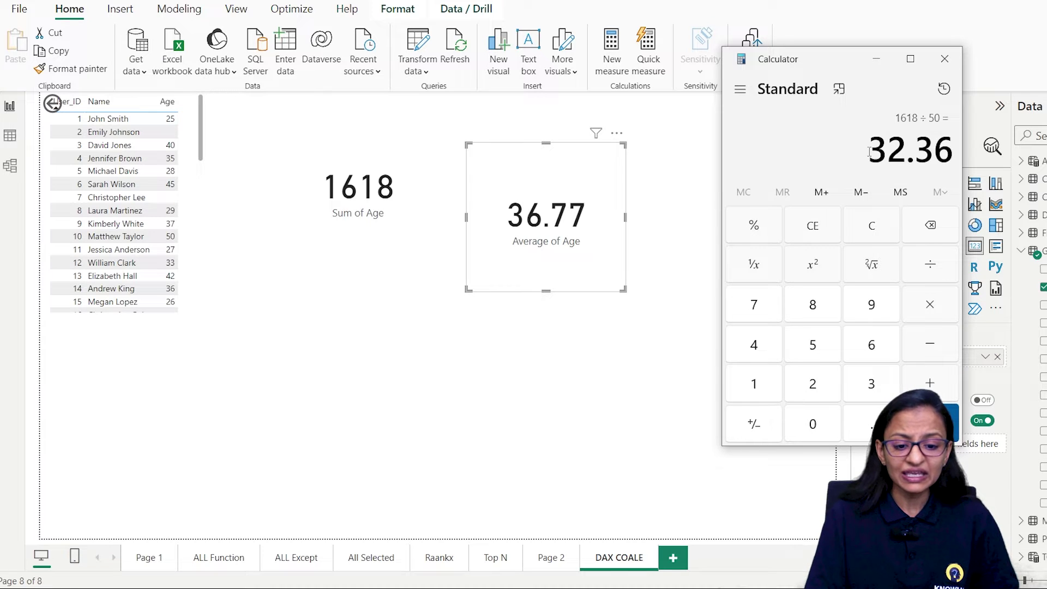
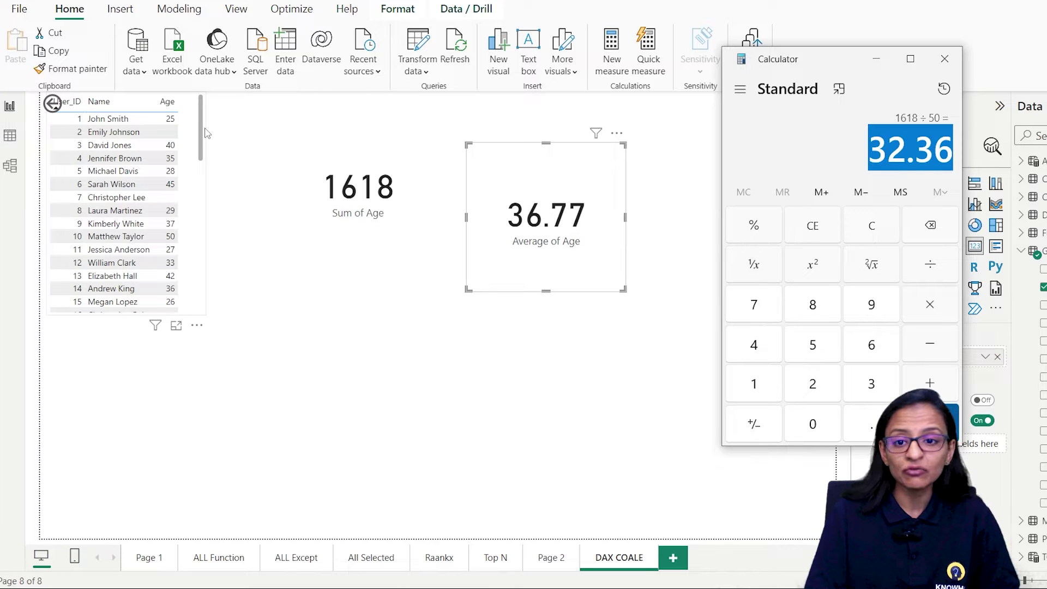
- Divide 1618 by 44 in Calculator to compare with the average card, and close Calculator
{"action": "left_click_drag", "start_coordinate": [200, 133], "coordinate": [207, 106]}
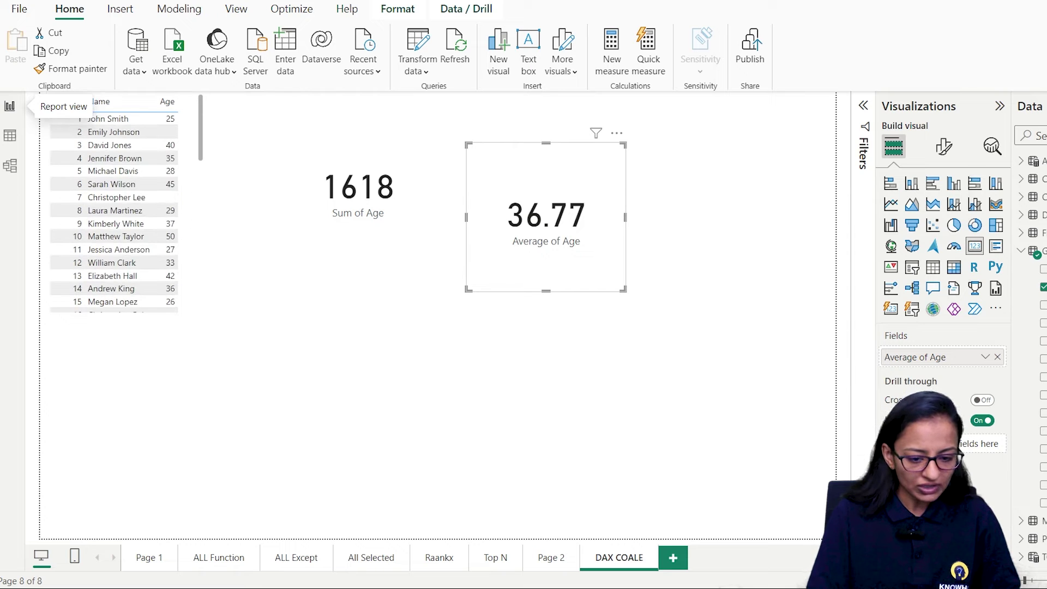
{"action": "key", "text": "alt+Tab"}
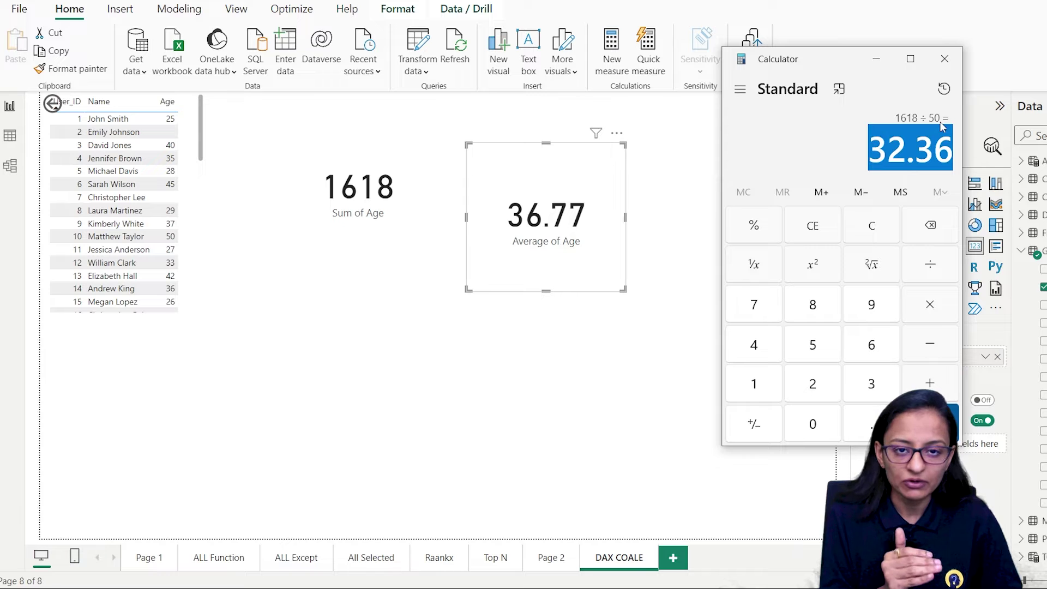
{"action": "type", "text": "1"}
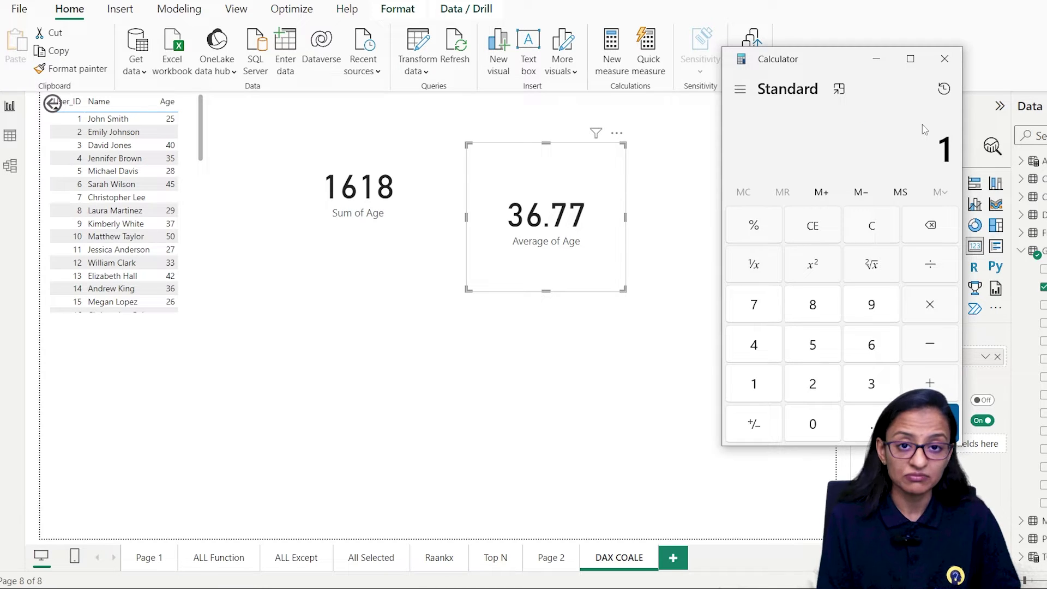
{"action": "type", "text": "618/44"}
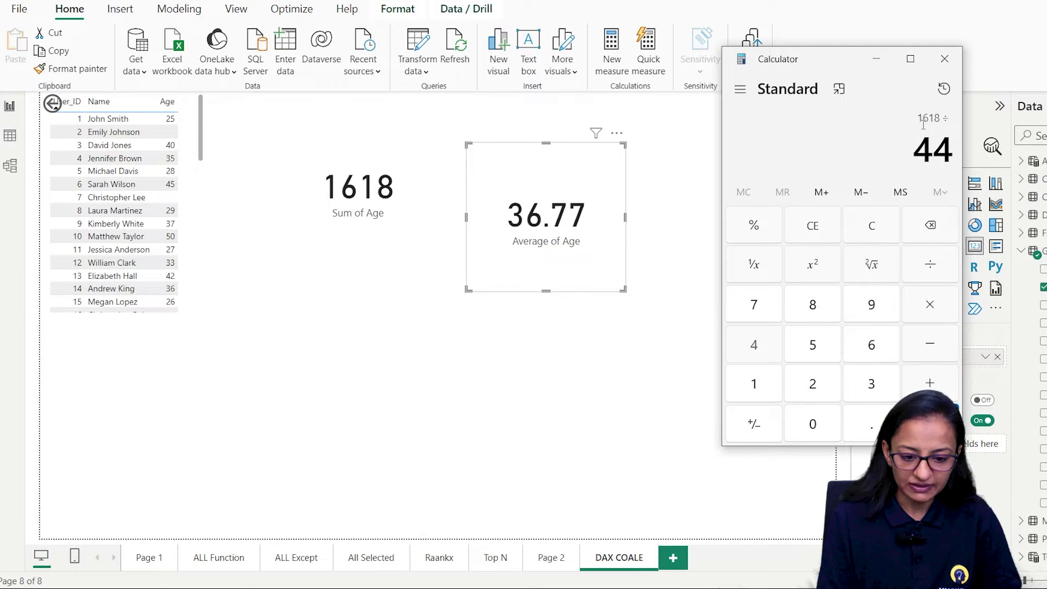
{"action": "key", "text": "Return"}
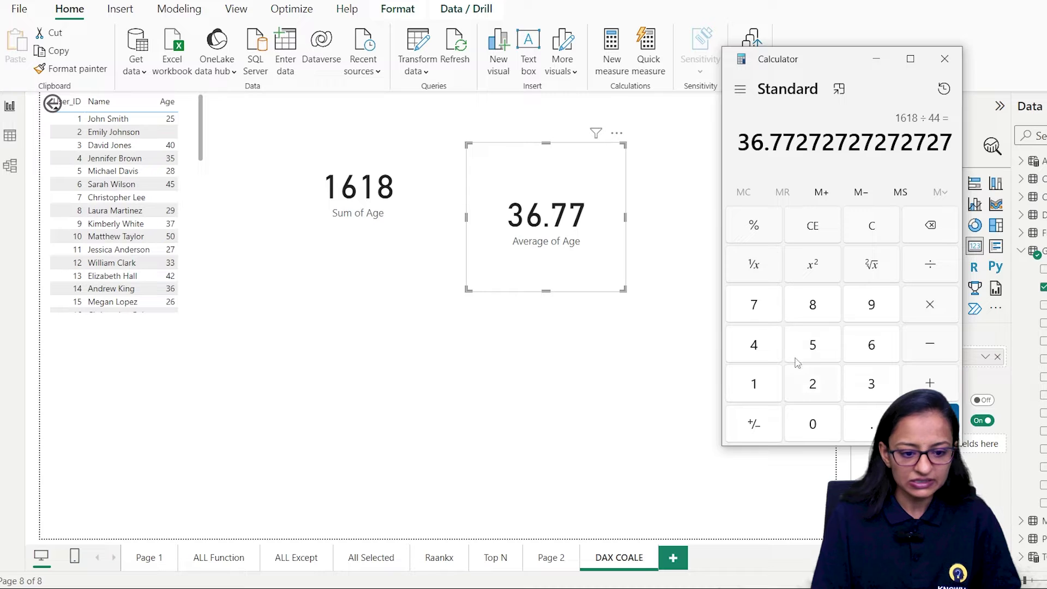
{"action": "left_click_drag", "start_coordinate": [741, 143], "coordinate": [797, 140]}
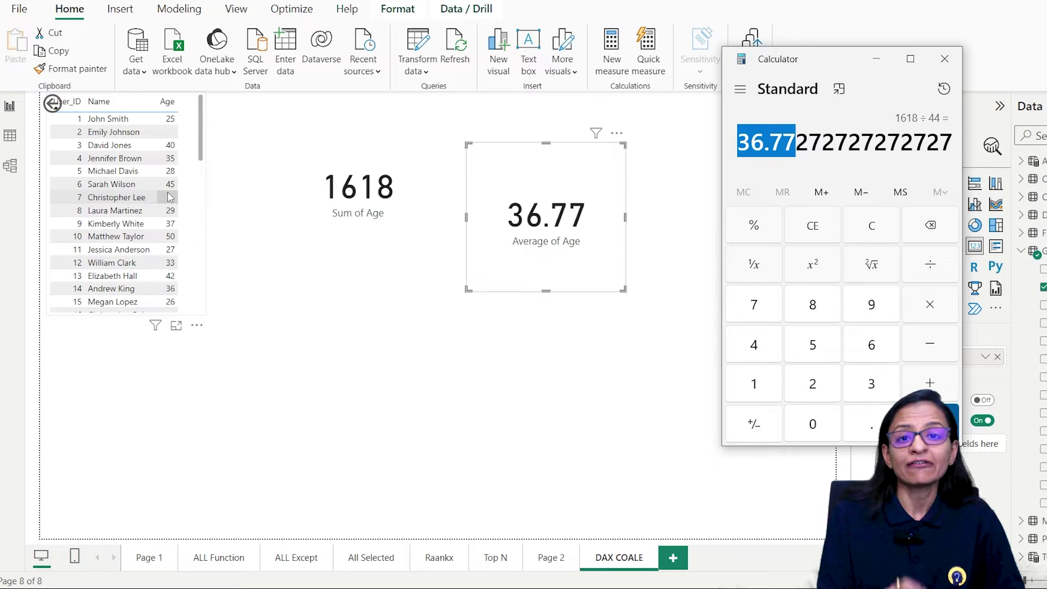
{"action": "left_click", "coordinate": [944, 59]}
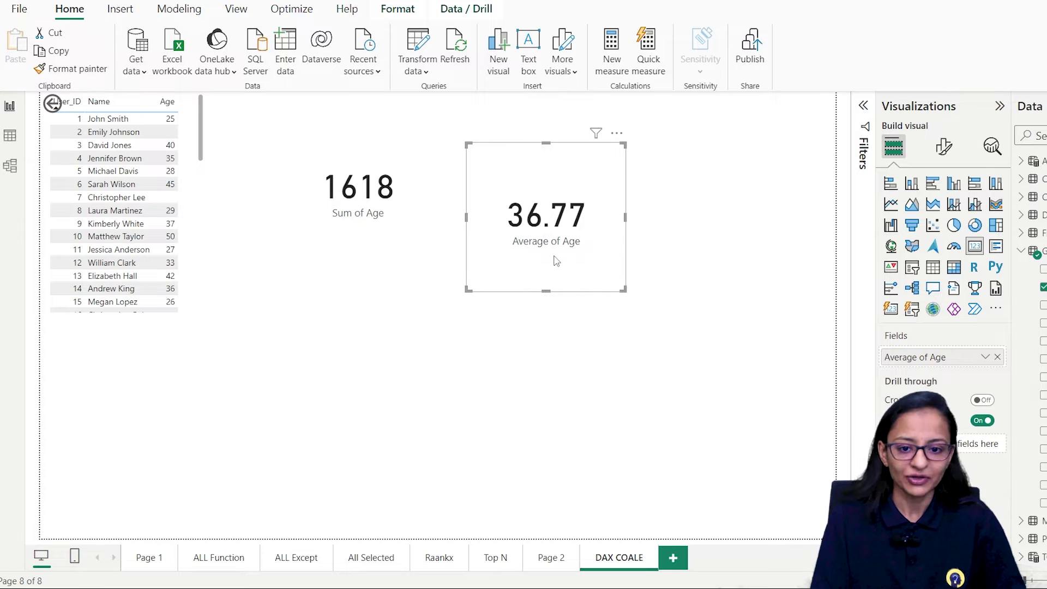
{"action": "key", "text": "alt+Tab"}
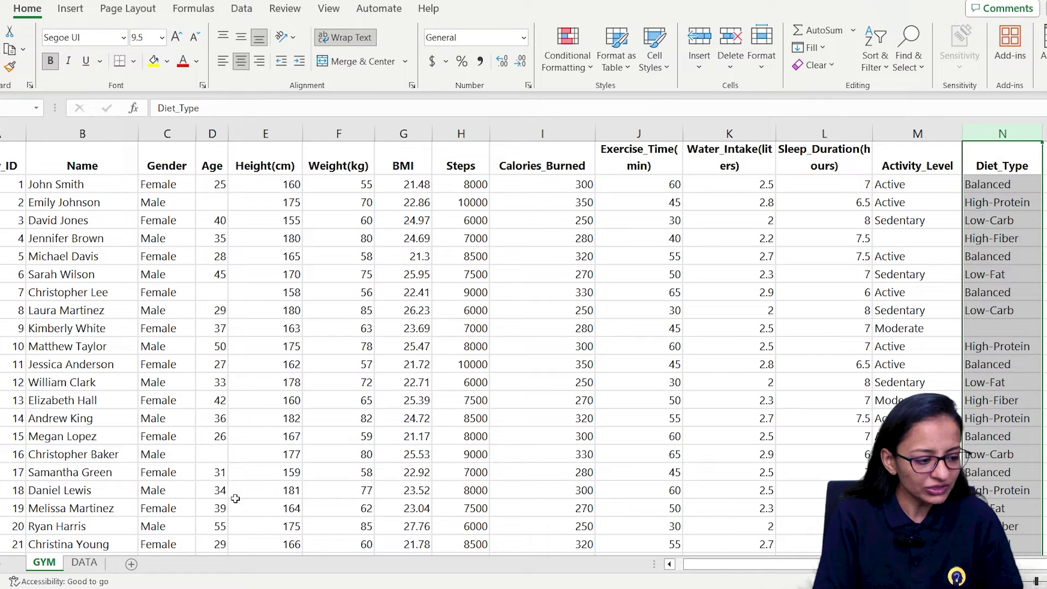
{"action": "key", "text": "alt+Tab"}
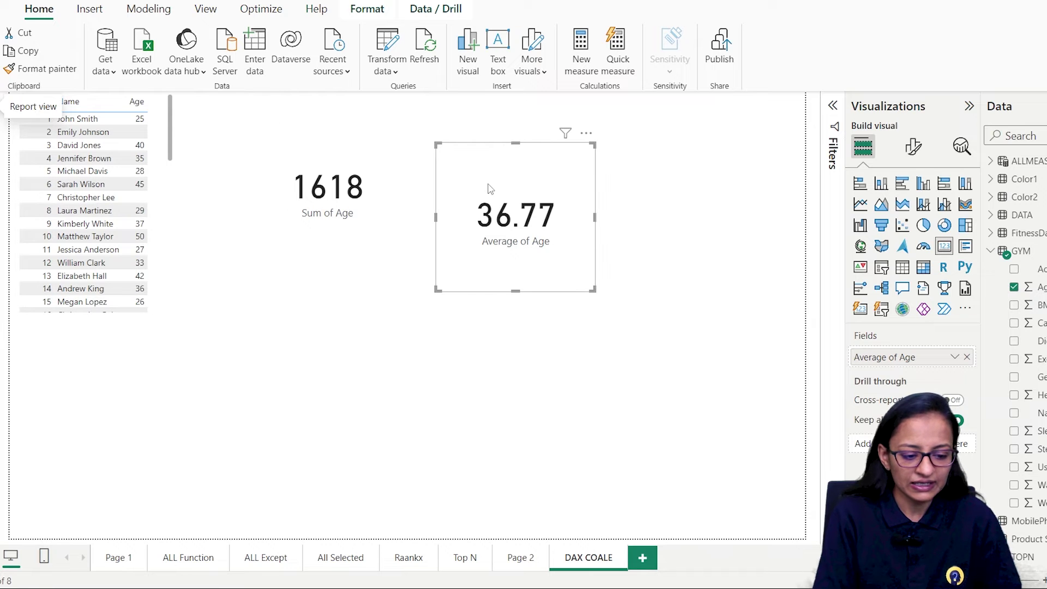
{"action": "left_click", "coordinate": [933, 254]}
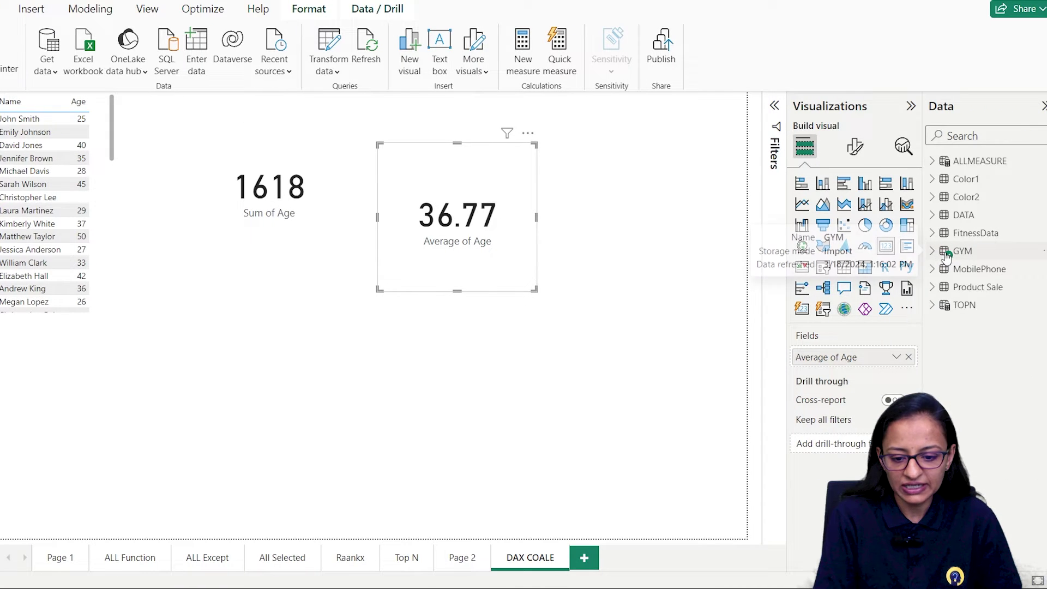
{"action": "left_click", "coordinate": [933, 253]}
- Add a calculated column to the GYM table and name it "updated Age"
{"action": "left_click", "coordinate": [9, 136]}
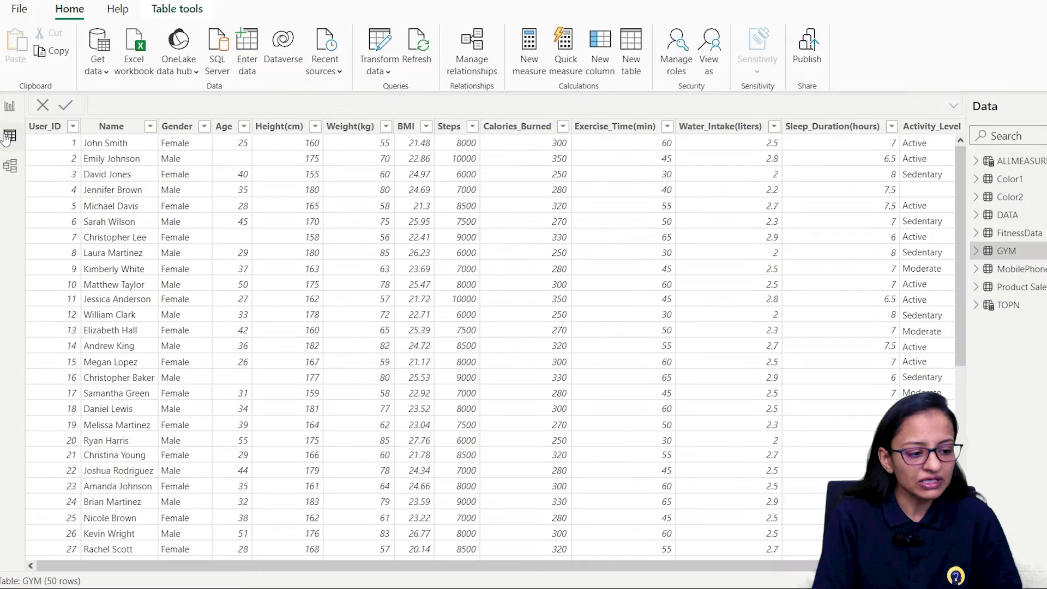
{"action": "left_click_drag", "start_coordinate": [487, 566], "coordinate": [253, 568]}
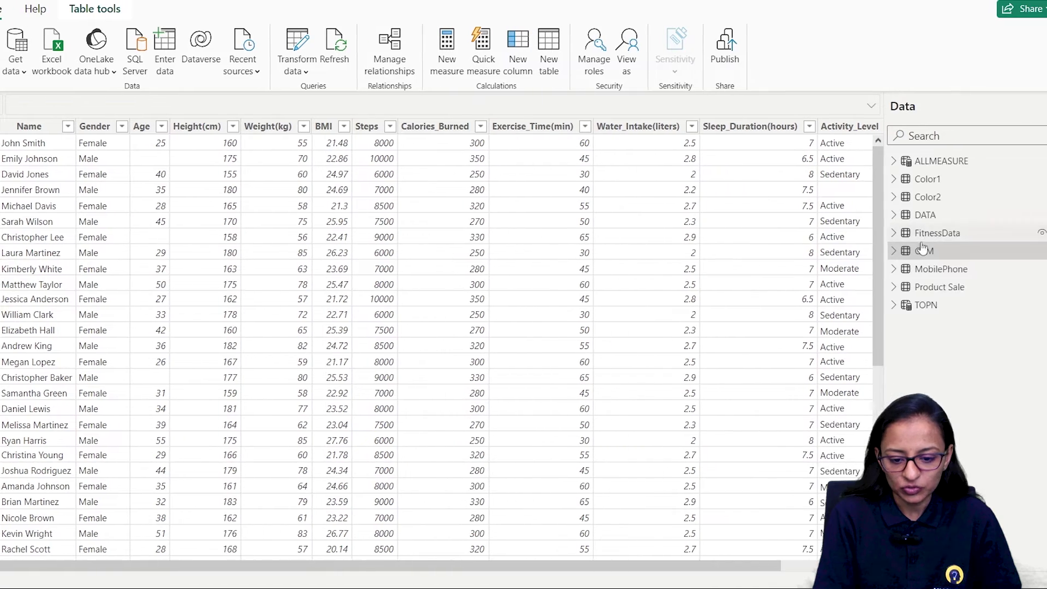
{"action": "right_click", "coordinate": [924, 251]}
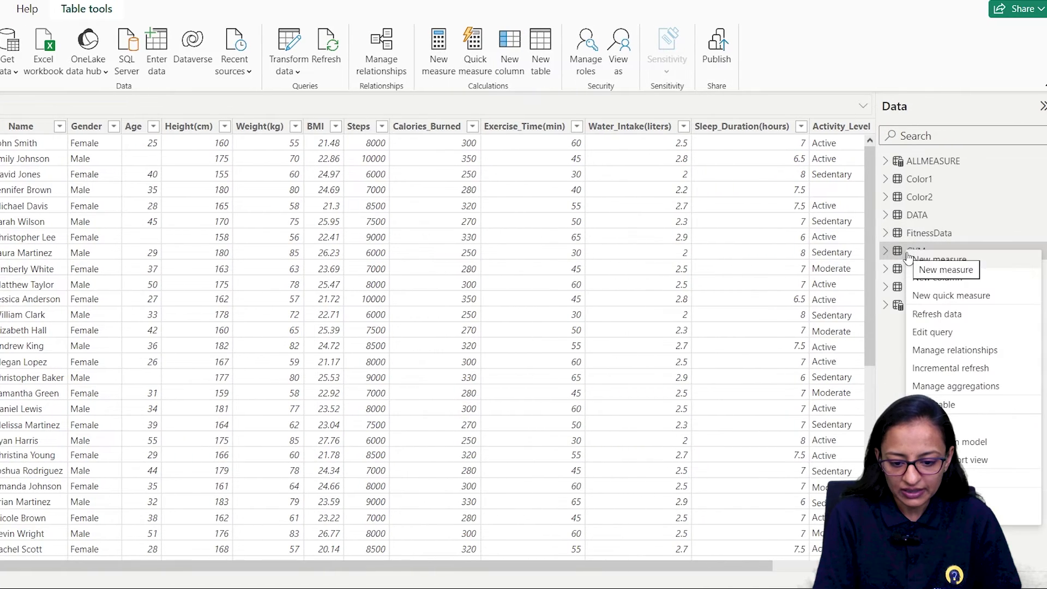
{"action": "left_click", "coordinate": [927, 283]}
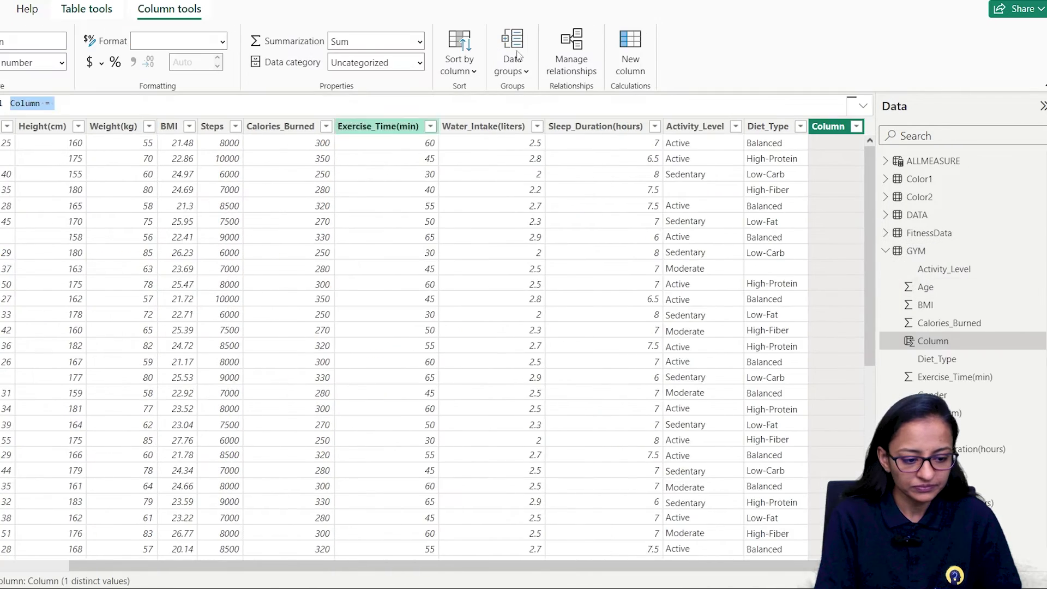
{"action": "key", "text": "BackSpace"}
{"action": "type", "text": "Upat"}
{"action": "key", "text": "BackSpace"}
{"action": "key", "text": "BackSpace"}
{"action": "key", "text": "BackSpace"}
{"action": "key", "text": "BackSpace"}
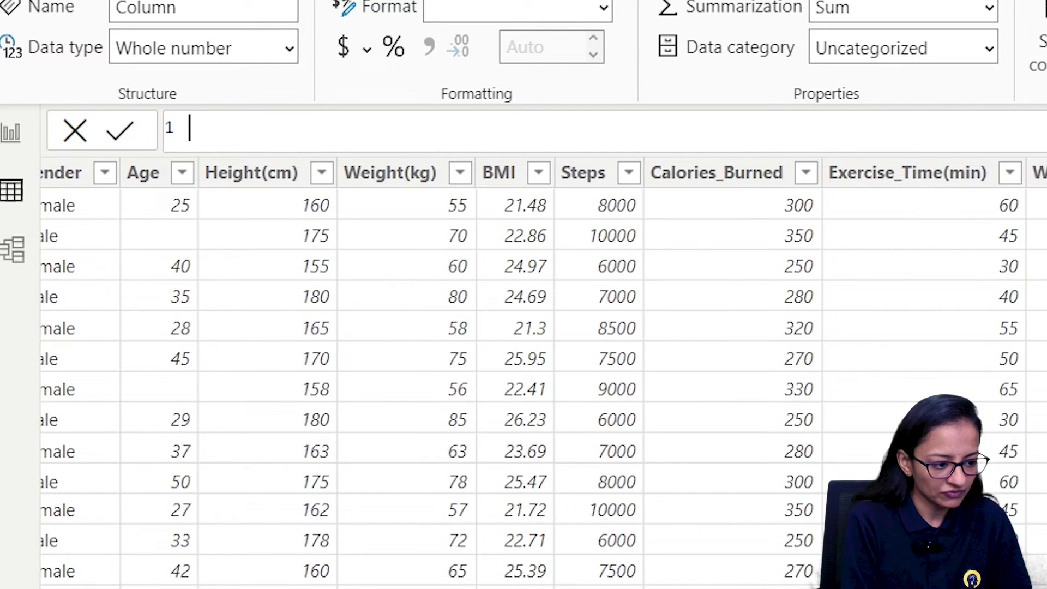
{"action": "type", "text": "updated Age "}
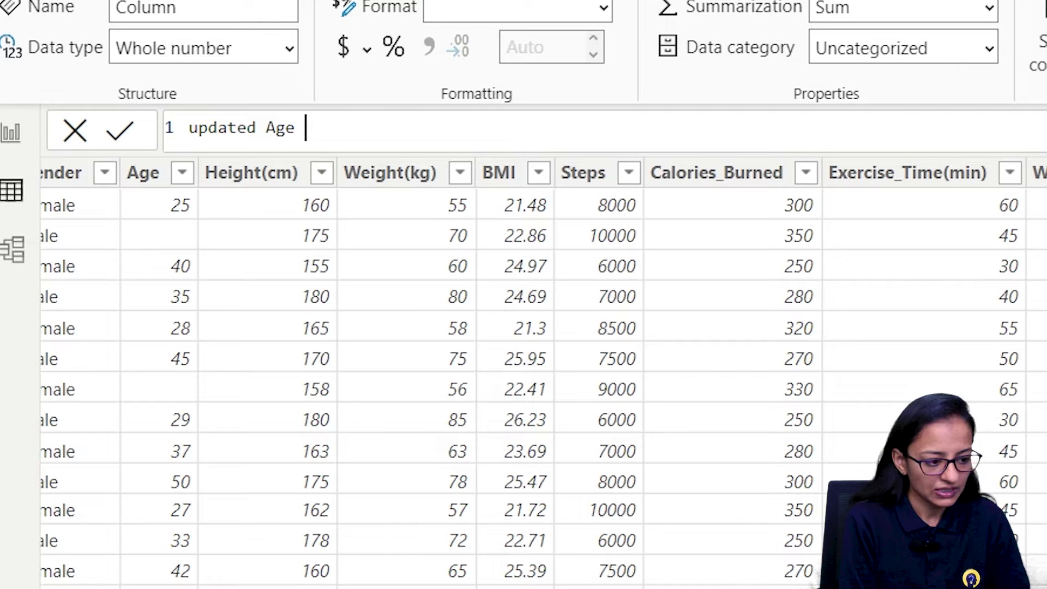
{"action": "type", "text": "= "}
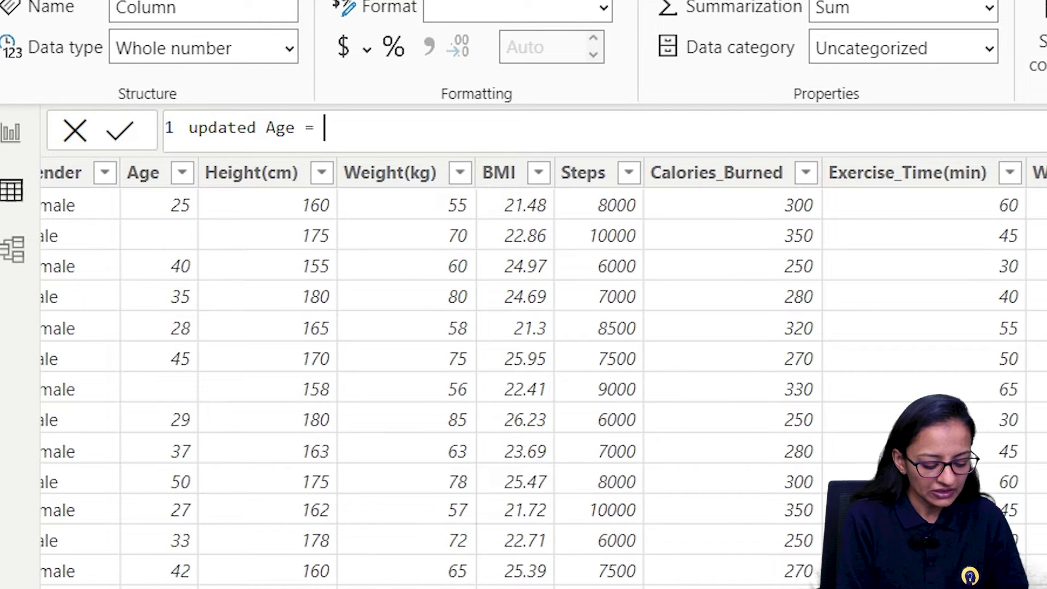
- Define the updated Age column as COALESCE(GYM[Age],0) and commit the formula
{"action": "type", "text": "coa"}
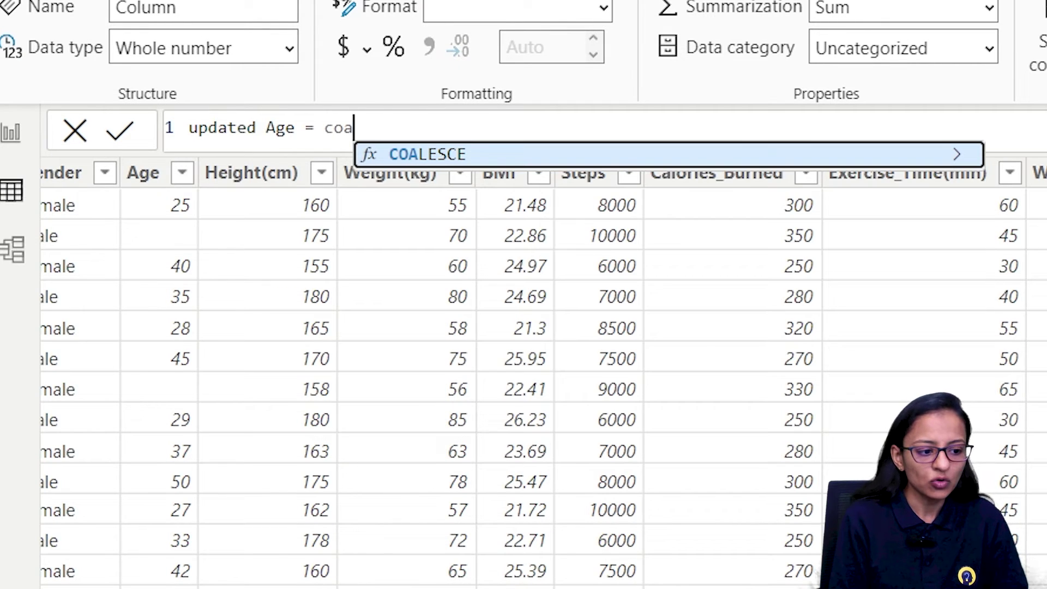
{"action": "key", "text": "Tab"}
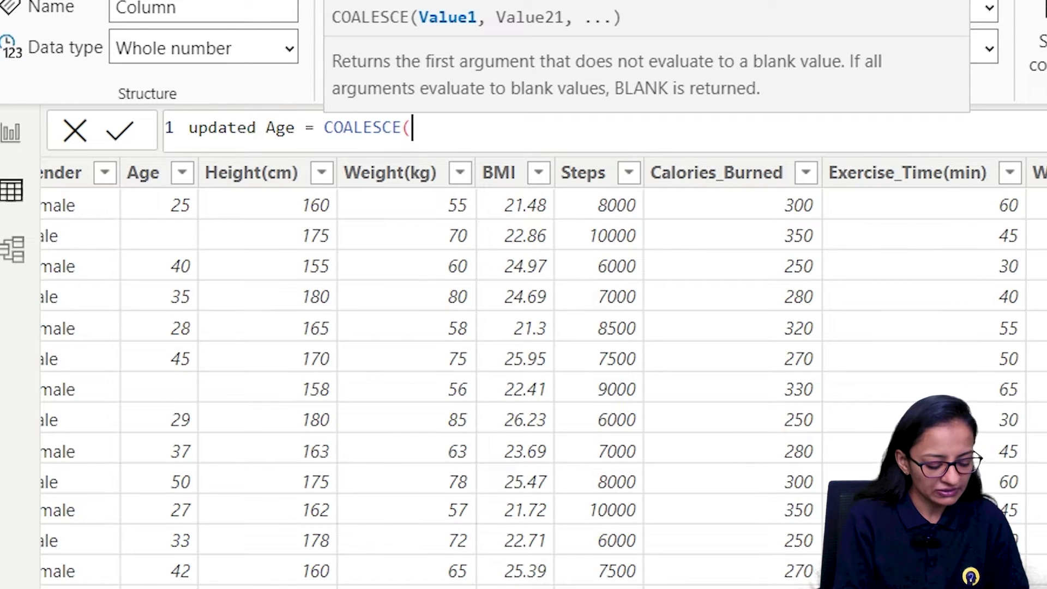
{"action": "type", "text": "gy"}
{"action": "key", "text": "Down"}
{"action": "key", "text": "Down"}
{"action": "key", "text": "Tab"}
{"action": "type", "text": ","}
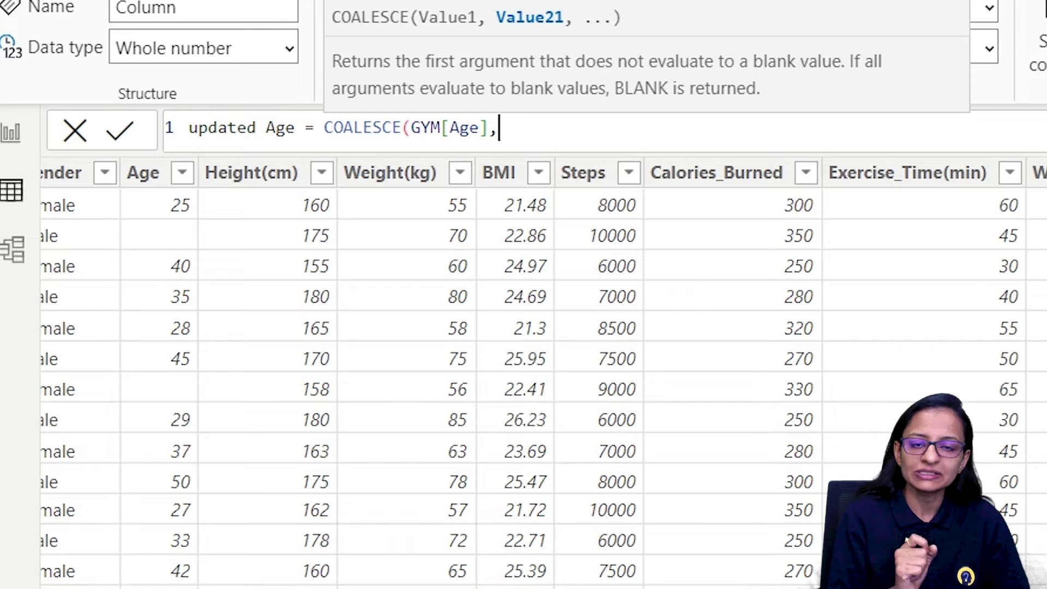
{"action": "type", "text": "0)"}
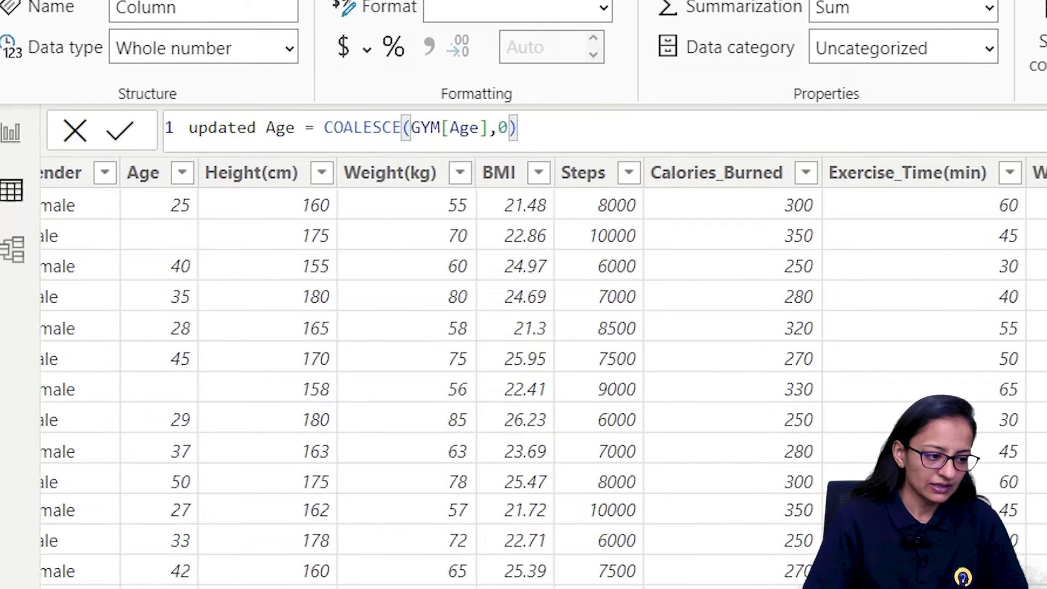
{"action": "left_click", "coordinate": [119, 131]}
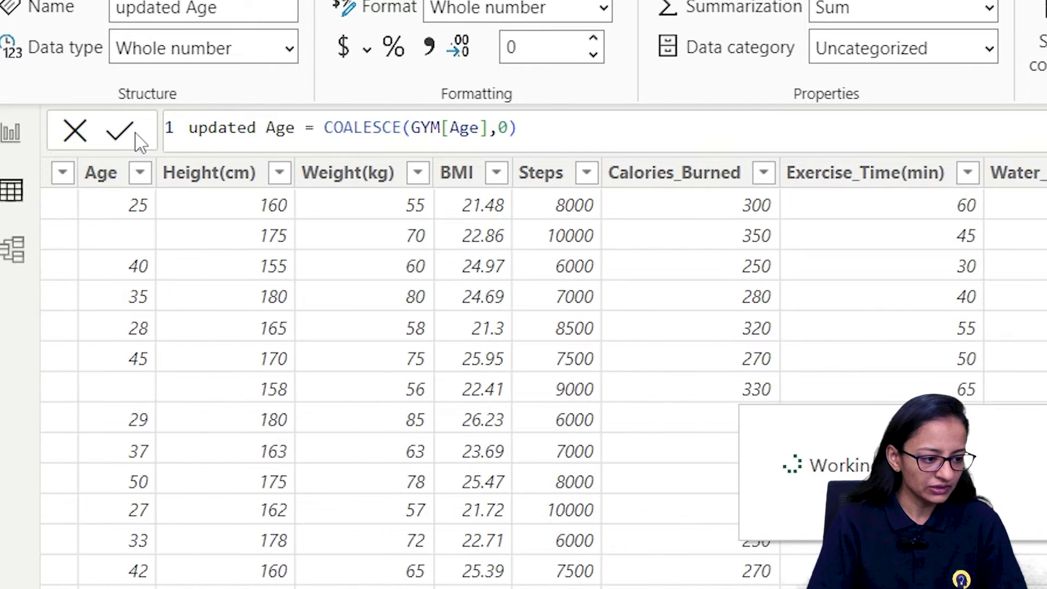
- Examine the updated Age column's values in the GYM table's rows and return to the DAX COALE report page
{"action": "scroll", "coordinate": [543, 388], "scroll_direction": "down", "scroll_amount": 6}
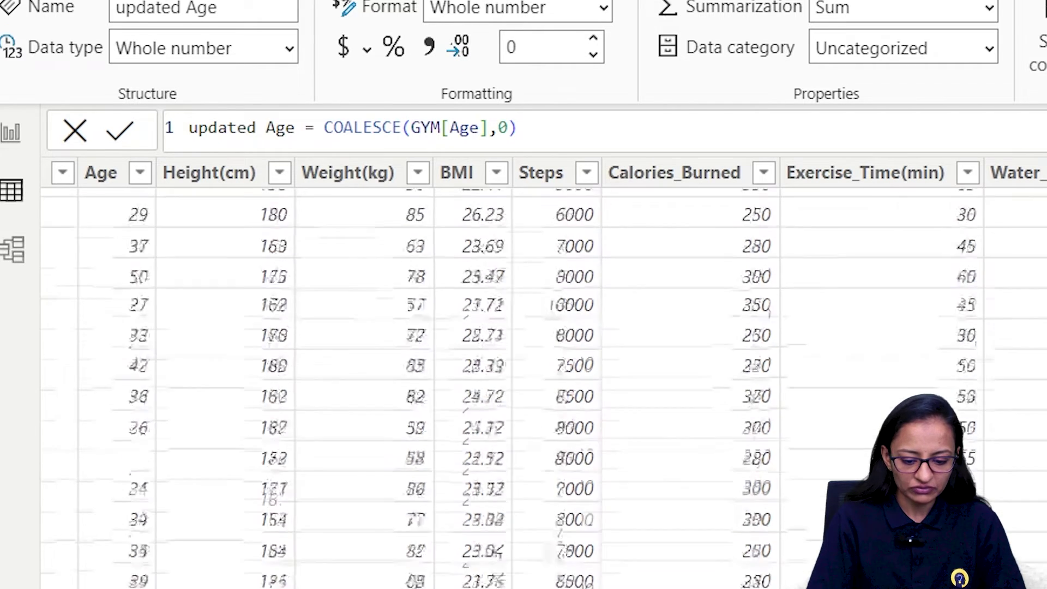
{"action": "scroll", "coordinate": [544, 388], "scroll_direction": "down", "scroll_amount": 3}
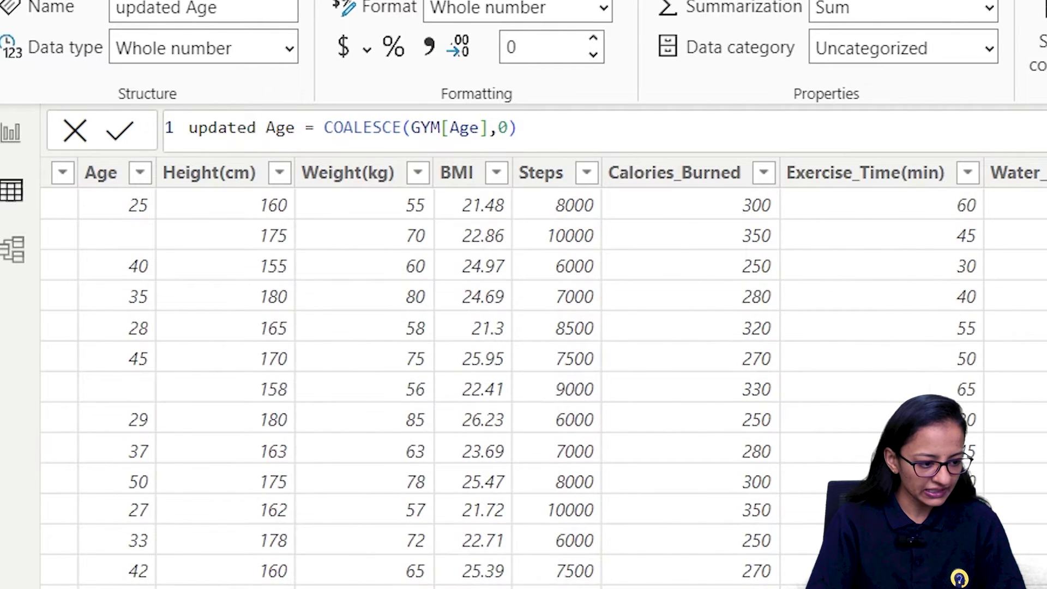
{"action": "scroll", "coordinate": [544, 382], "scroll_direction": "left", "scroll_amount": 5}
{"action": "scroll", "coordinate": [544, 382], "scroll_direction": "right", "scroll_amount": 5}
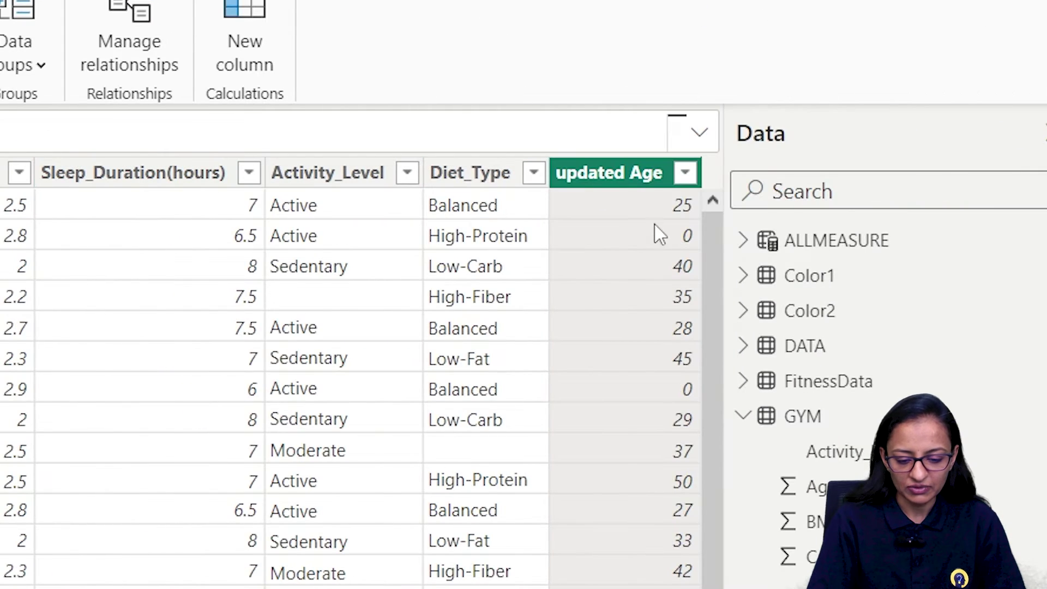
{"action": "scroll", "coordinate": [661, 260], "scroll_direction": "down", "scroll_amount": 1}
{"action": "left_click_drag", "start_coordinate": [712, 271], "coordinate": [713, 580]}
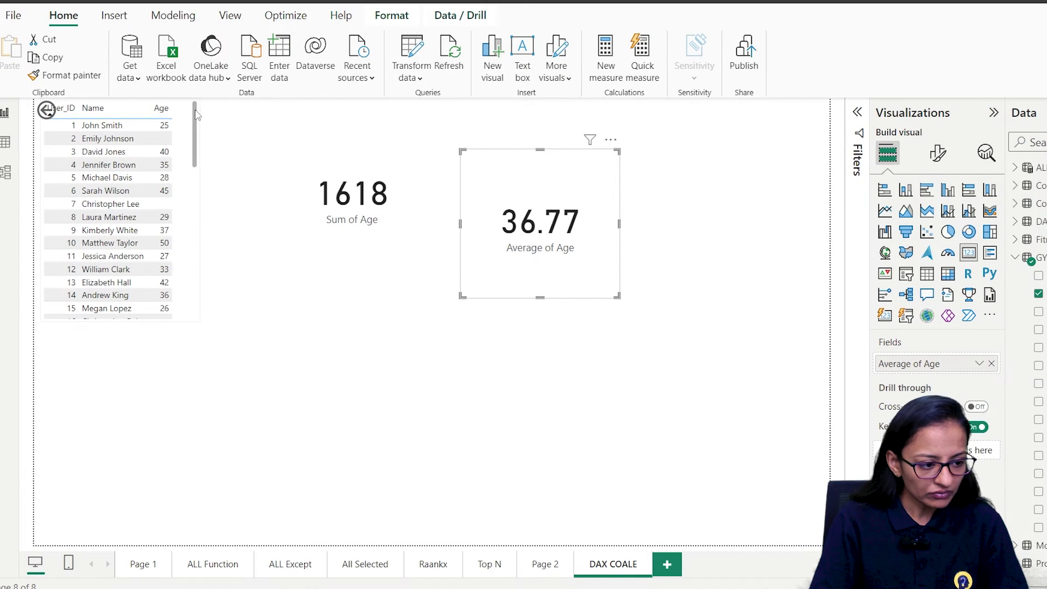
{"action": "key", "text": "alt+Tab"}
{"action": "key", "text": "alt+Tab"}
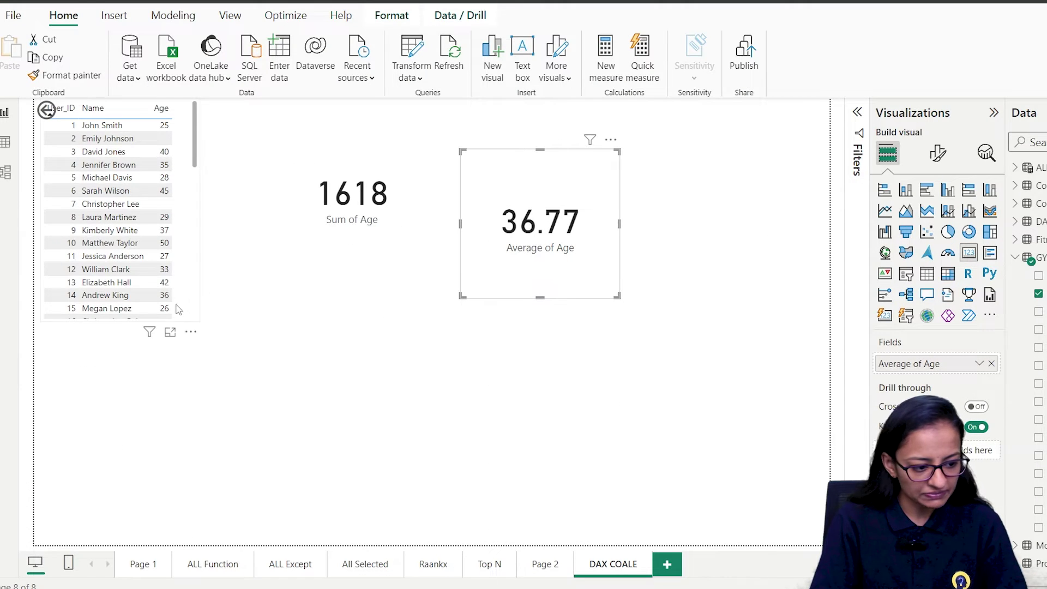
- Replace Age with updated Age in the report's table visual and widen the visual to fit the new column
{"action": "scroll", "coordinate": [197, 292], "scroll_direction": "down", "scroll_amount": 5}
{"action": "left_click", "coordinate": [198, 292]}
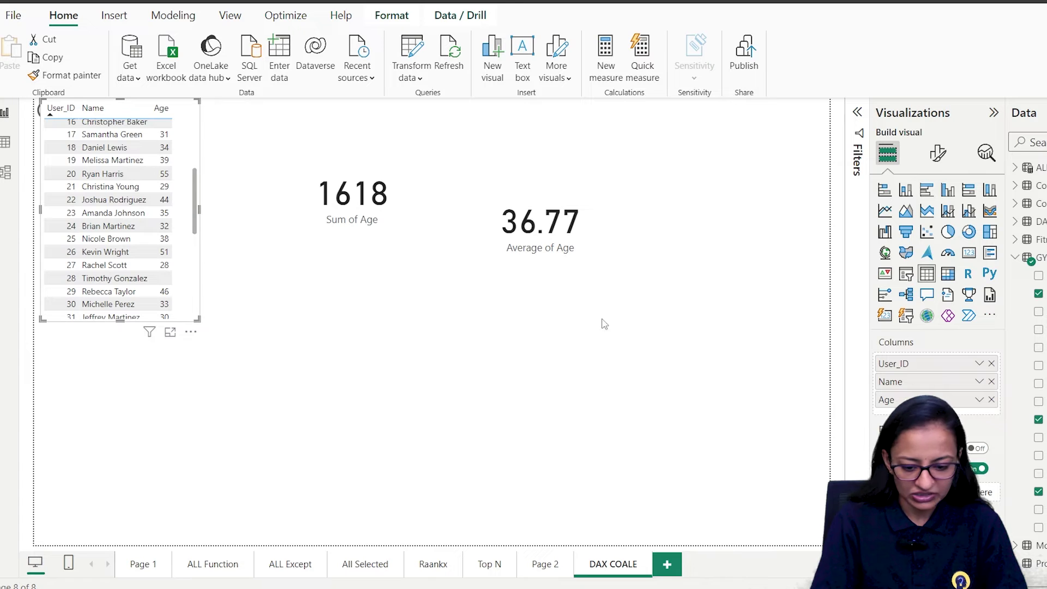
{"action": "left_click", "coordinate": [991, 399]}
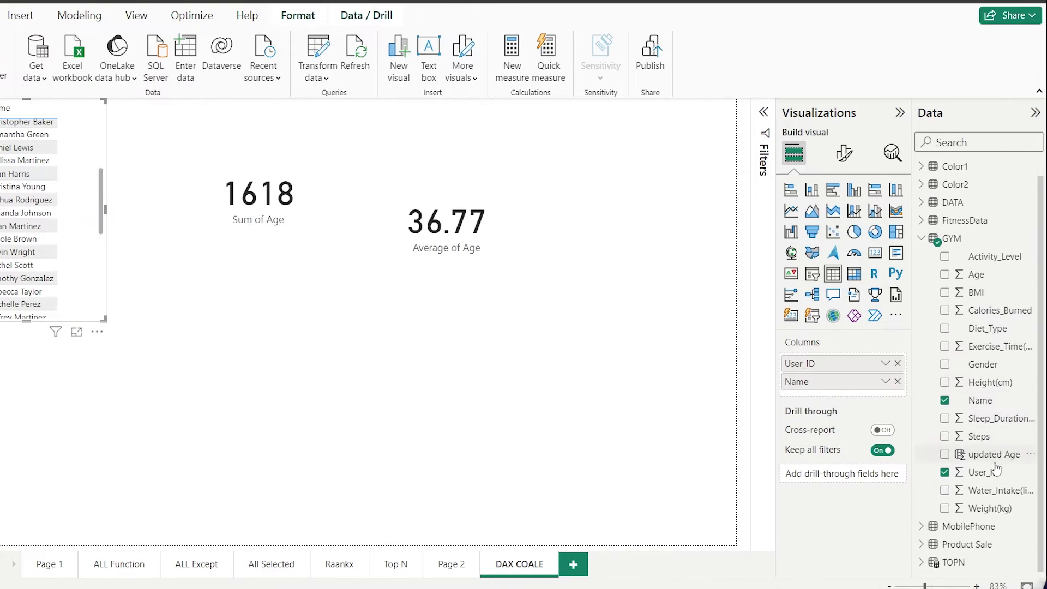
{"action": "left_click_drag", "start_coordinate": [980, 456], "coordinate": [829, 402]}
{"action": "left_click_drag", "start_coordinate": [836, 385], "coordinate": [834, 390]}
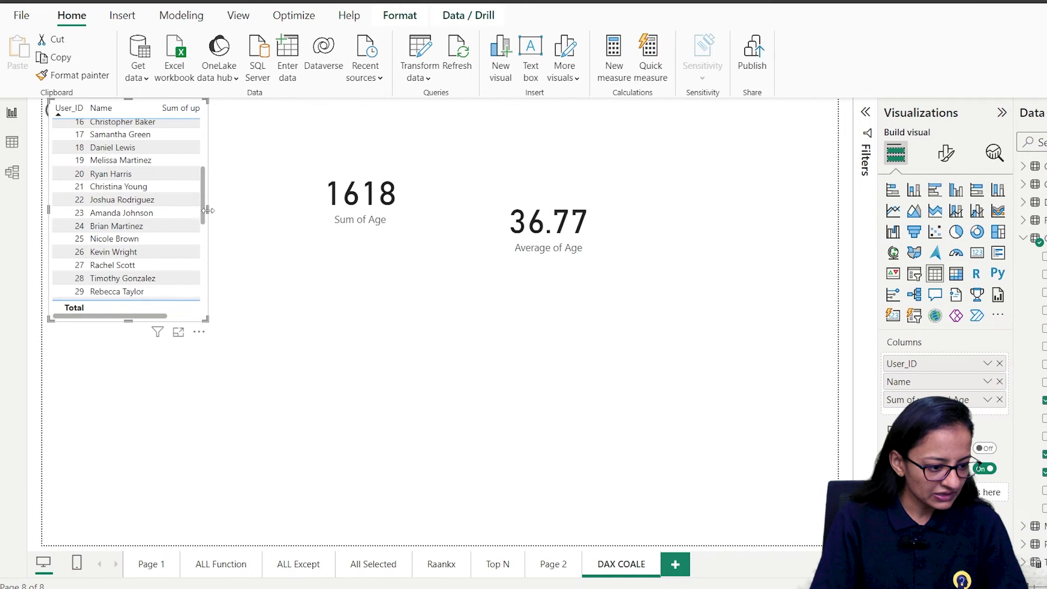
{"action": "left_click_drag", "start_coordinate": [104, 213], "coordinate": [150, 212]}
{"action": "scroll", "coordinate": [246, 155], "scroll_direction": "up", "scroll_amount": 5}
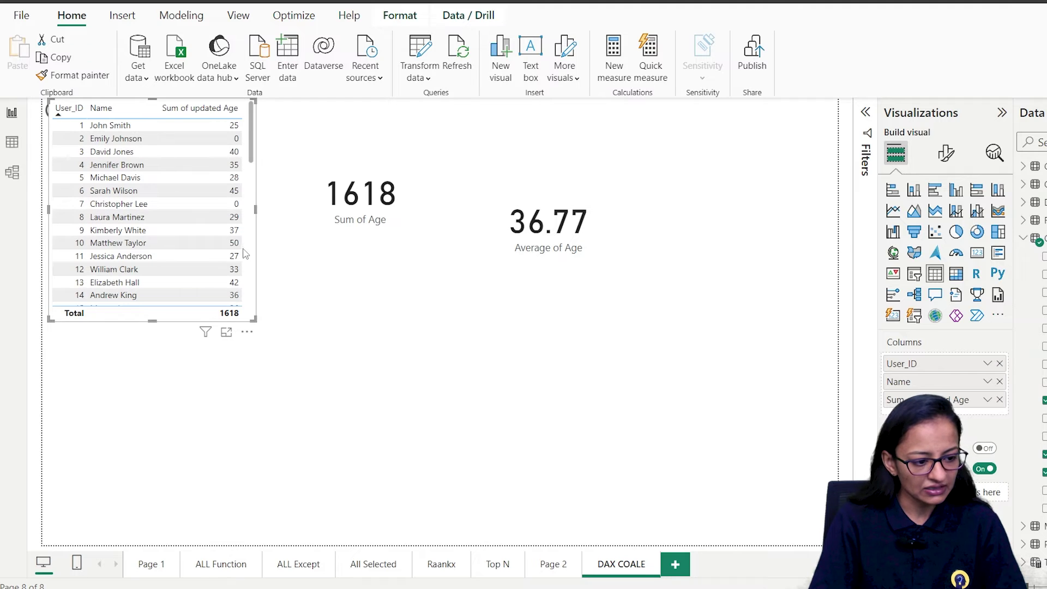
- Replace the field of the Average of Age card with updated Age, aggregated as Average
{"action": "left_click", "coordinate": [544, 237]}
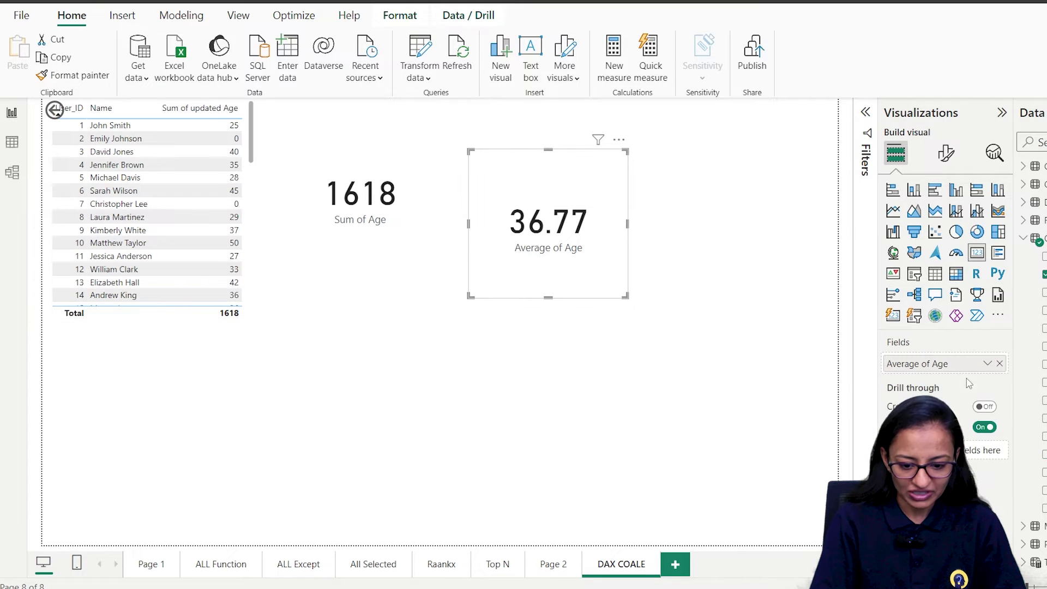
{"action": "left_click", "coordinate": [999, 362]}
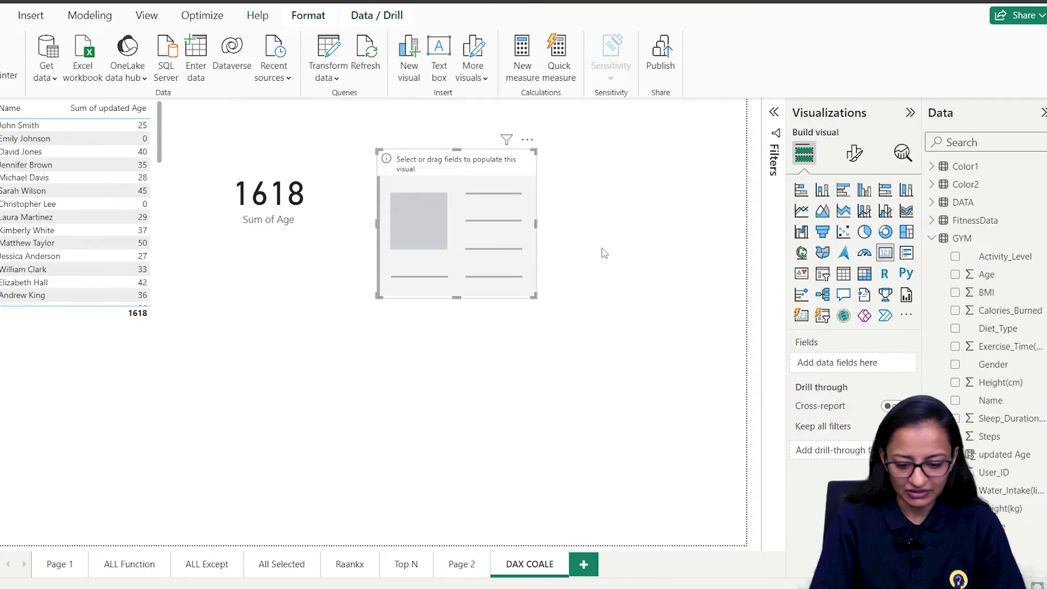
{"action": "left_click_drag", "start_coordinate": [985, 454], "coordinate": [867, 363]}
{"action": "left_click", "coordinate": [896, 364]}
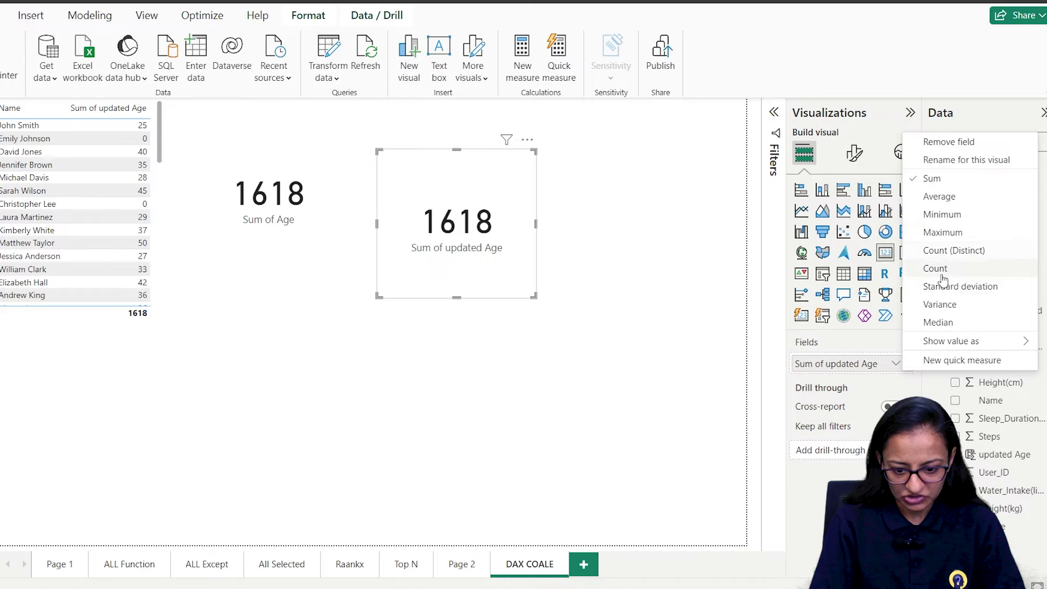
{"action": "left_click", "coordinate": [939, 196]}
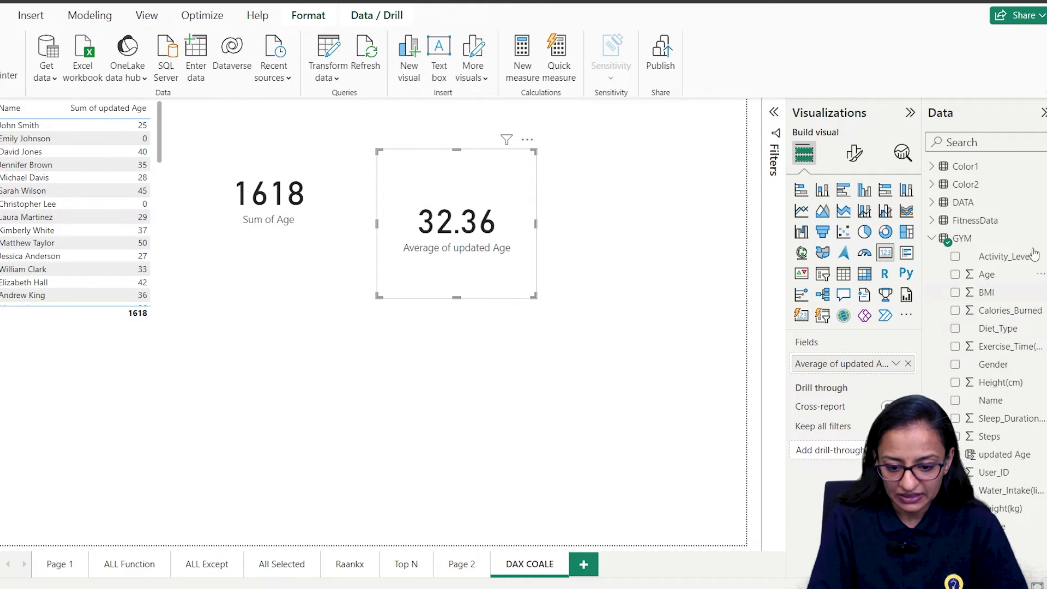
- Add another calculated column to the GYM table and name it "update age 2"
{"action": "right_click", "coordinate": [958, 240]}
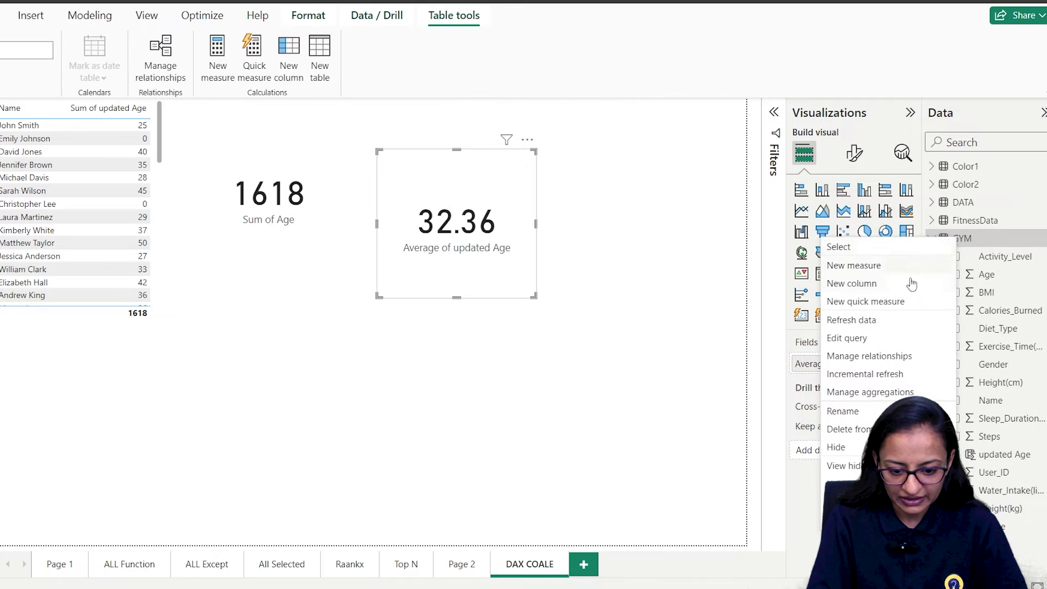
{"action": "left_click", "coordinate": [875, 283]}
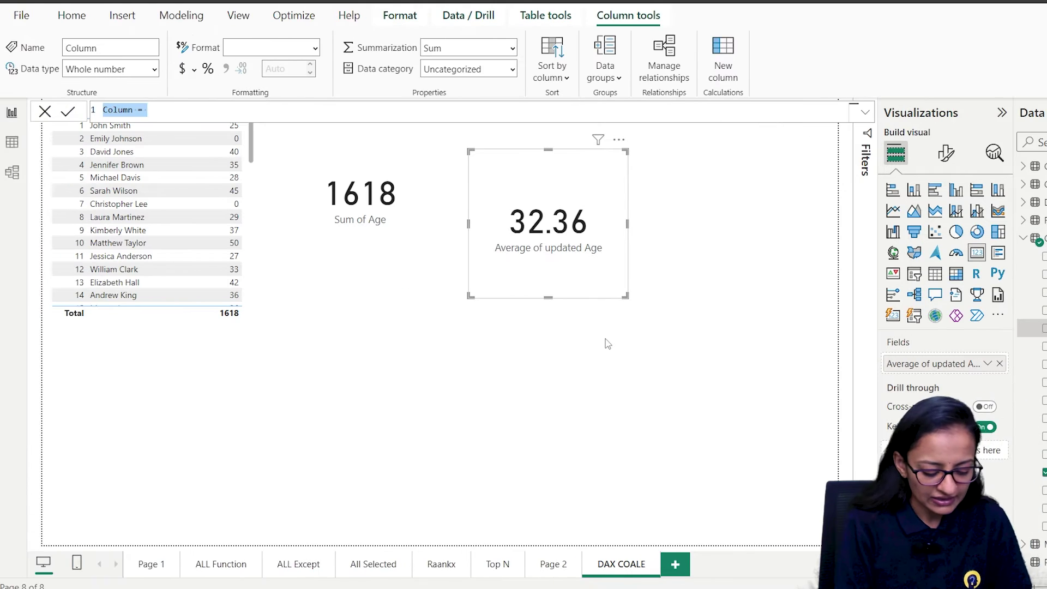
{"action": "key", "text": "BackSpace"}
{"action": "type", "text": "update age"}
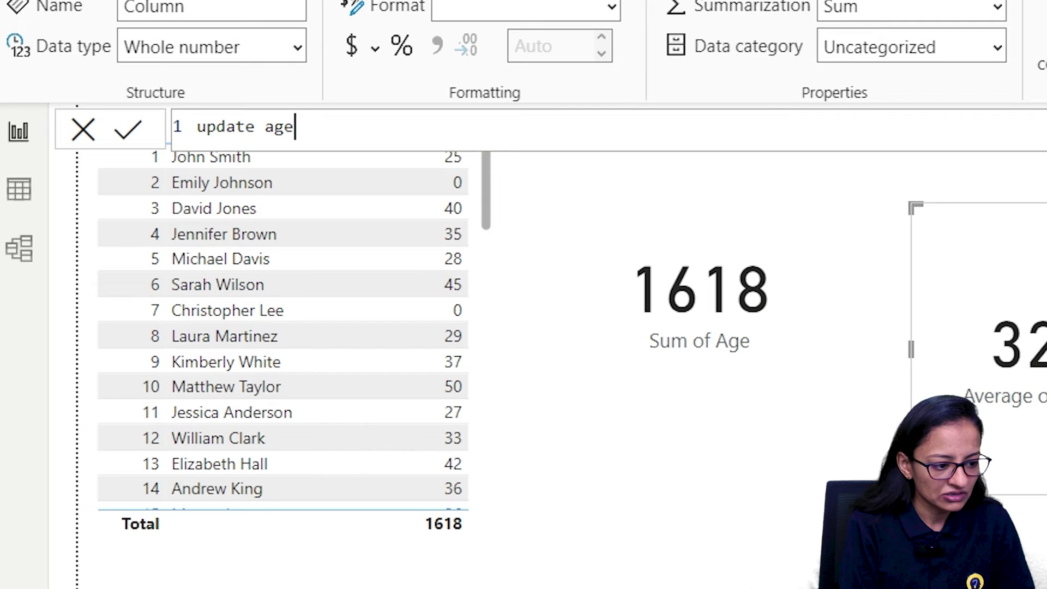
{"action": "type", "text": " 2 ="}
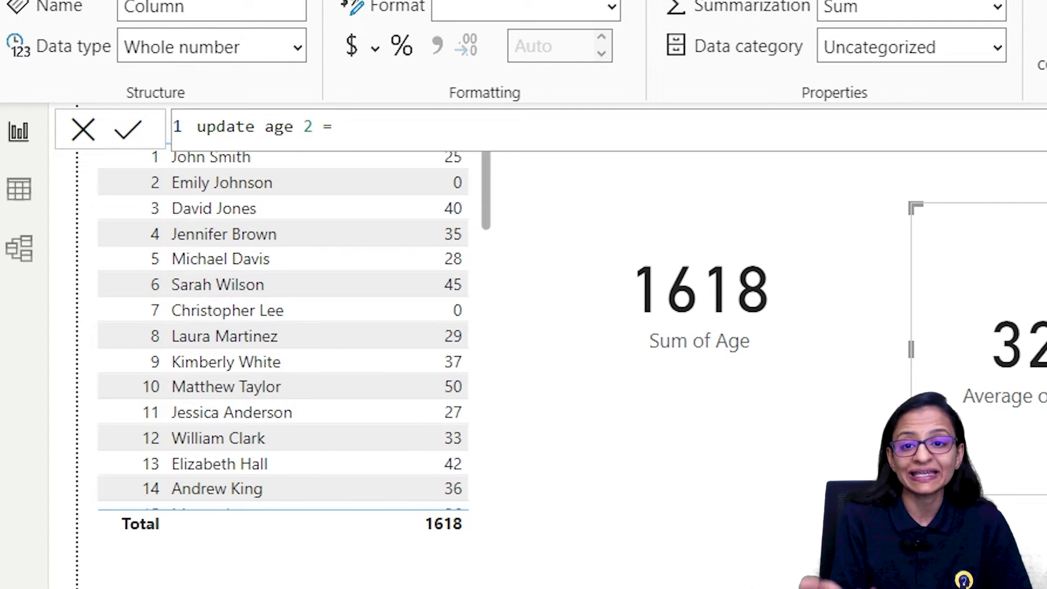
- Try to define the update age 2 column as COALESCE(GYM[Age],"Not Given") and commit the formula
{"action": "type", "text": "coa"}
{"action": "key", "text": "Tab"}
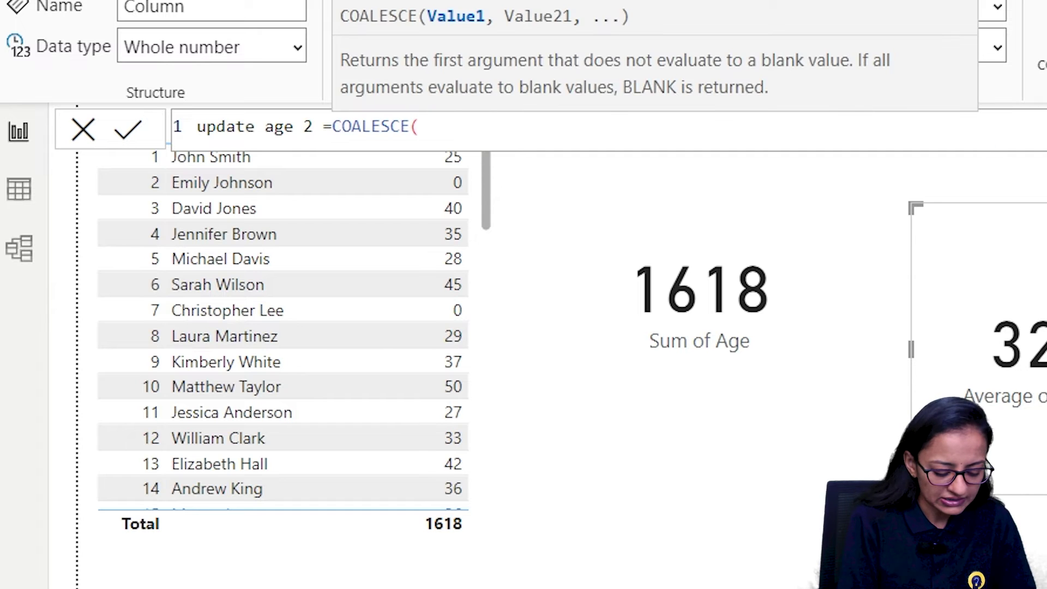
{"action": "type", "text": "gy"}
{"action": "key", "text": "Down"}
{"action": "key", "text": "Down"}
{"action": "key", "text": "Tab"}
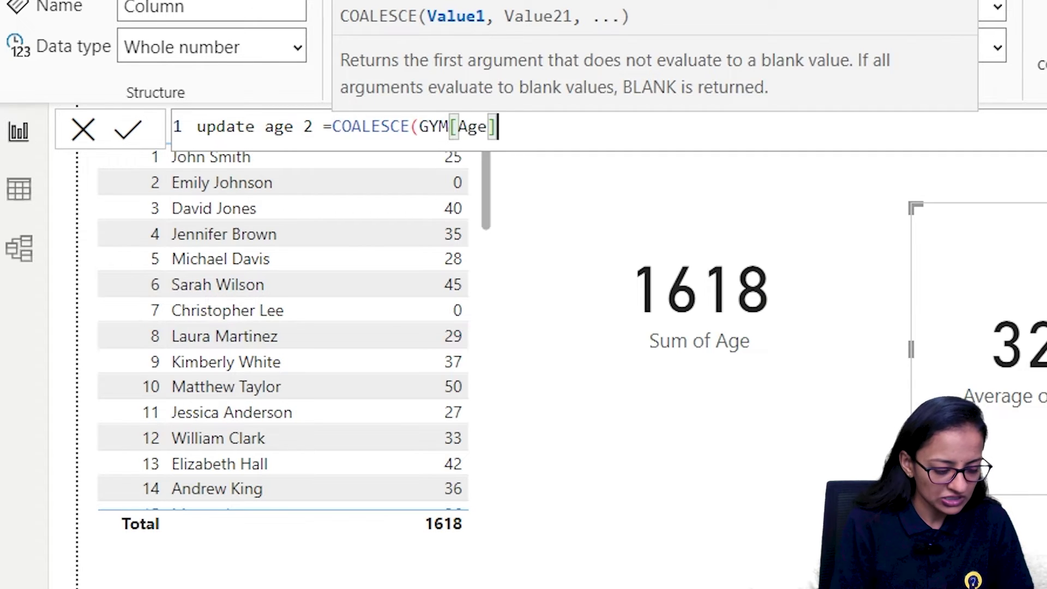
{"action": "type", "text": ","}
{"action": "key", "text": "shift+Return"}
{"action": "key", "text": "shift+Return"}
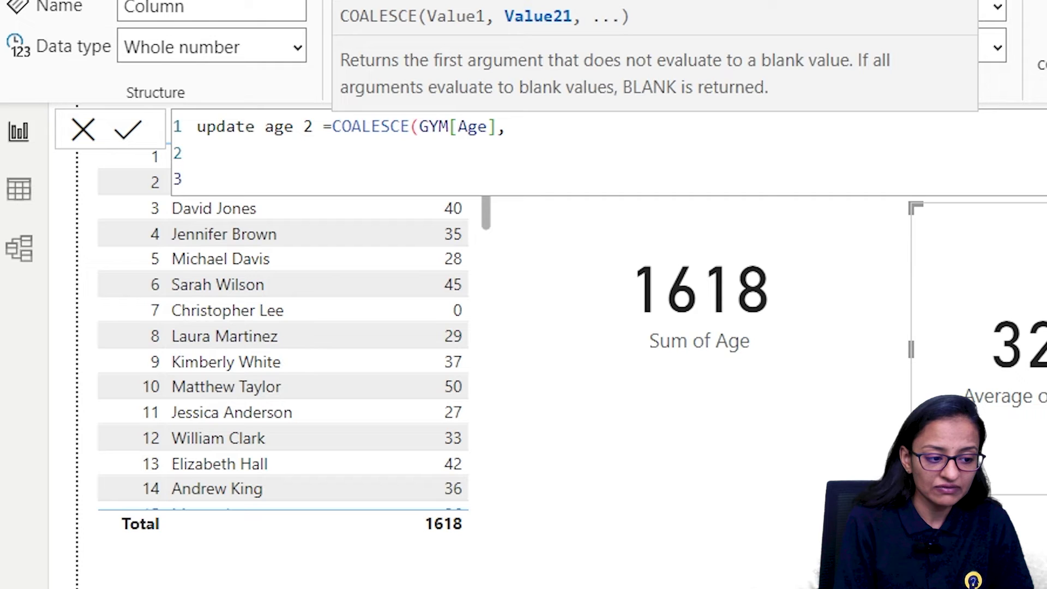
{"action": "key", "text": "BackSpace"}
{"action": "key", "text": "BackSpace"}
{"action": "type", "text": "\"\""}
{"action": "key", "text": "Left"}
{"action": "type", "text": "Not Given"}
{"action": "key", "text": "Right"}
{"action": "type", "text": ")"}
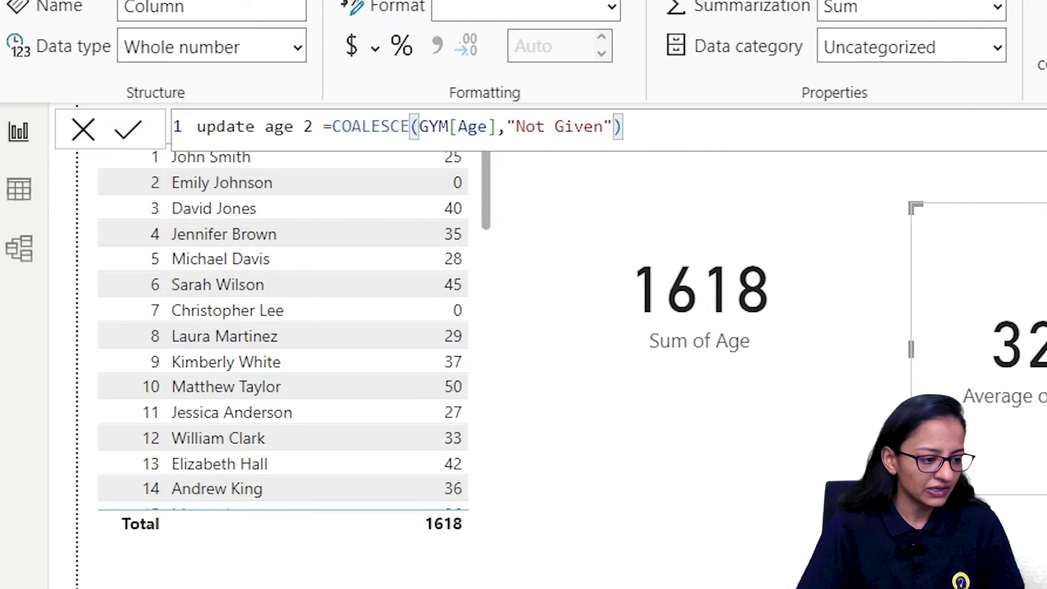
{"action": "left_click", "coordinate": [128, 131]}
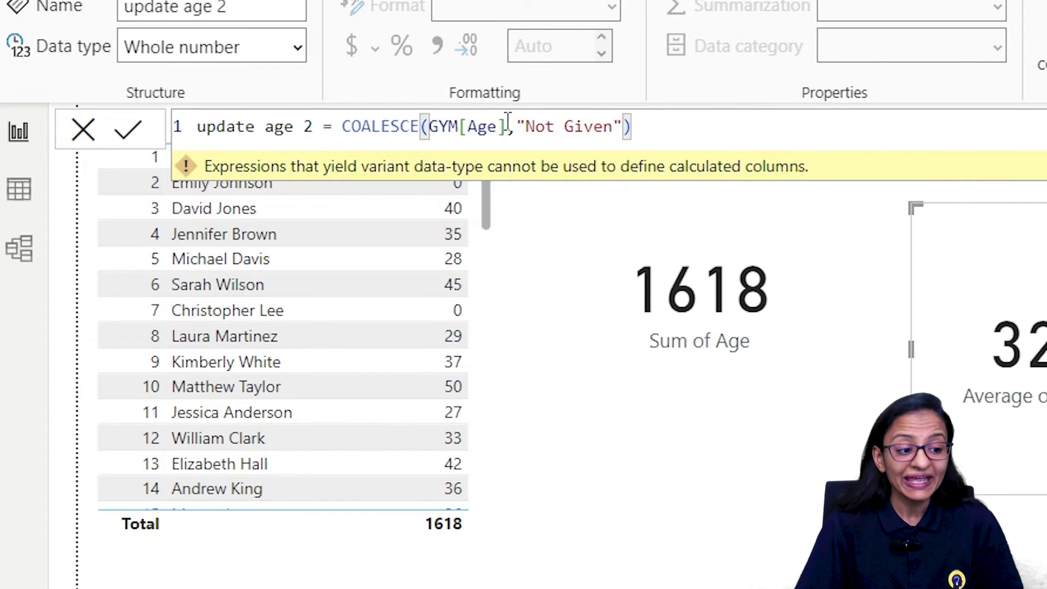
- Compare the "Not Given" text argument with the data type and format of the GYM table's Age column
{"action": "left_click_drag", "start_coordinate": [527, 123], "coordinate": [615, 130]}
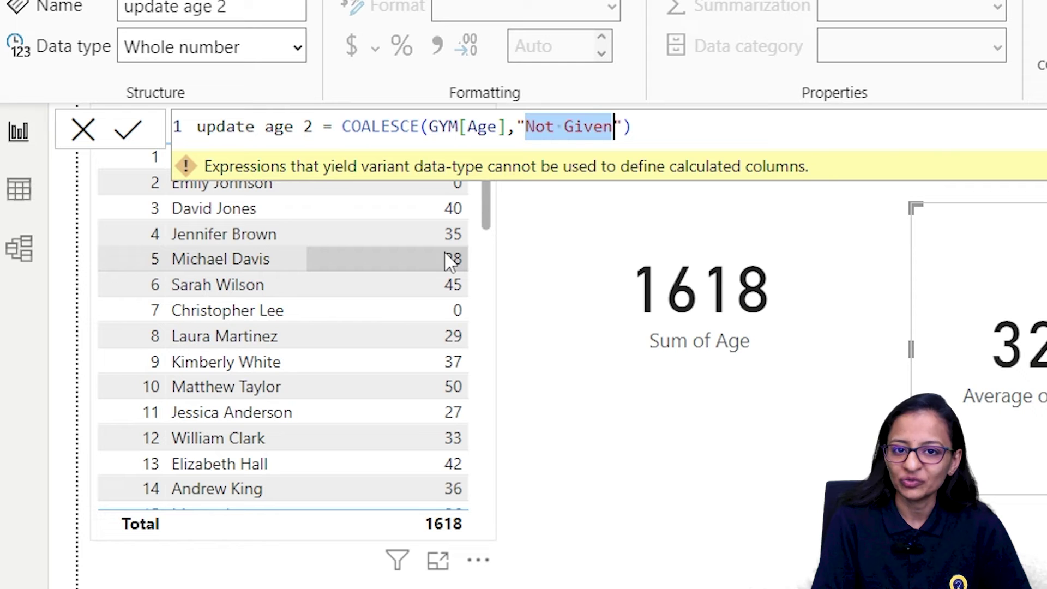
{"action": "left_click", "coordinate": [19, 144]}
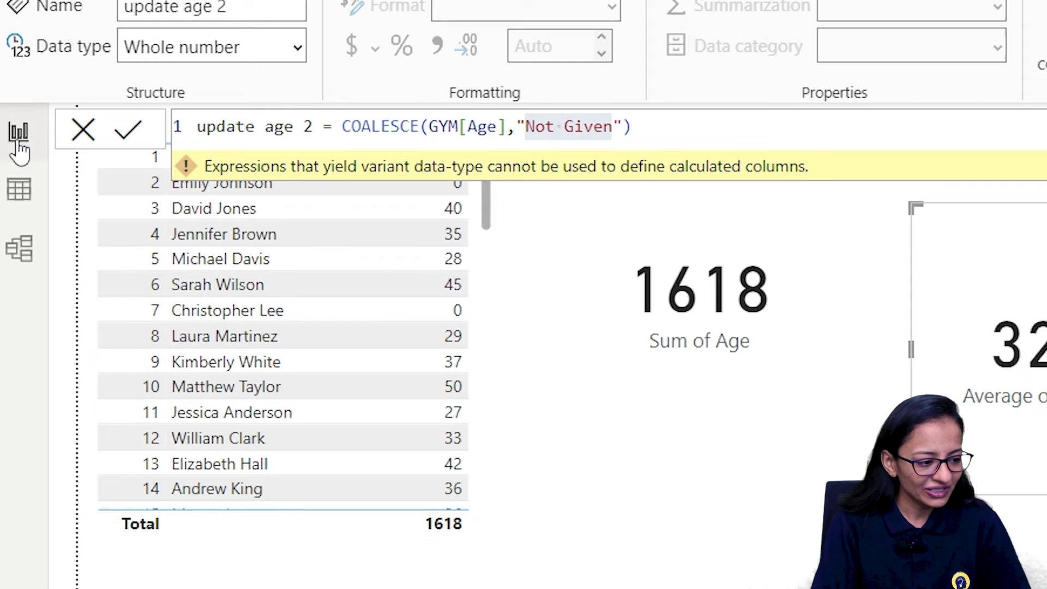
{"action": "left_click", "coordinate": [19, 191]}
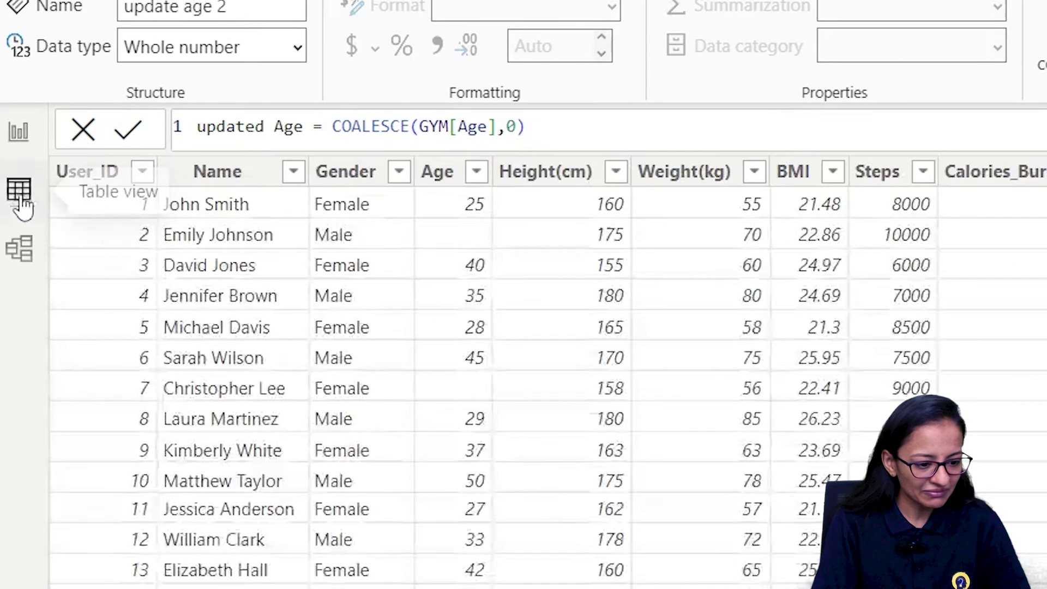
{"action": "left_click", "coordinate": [436, 172]}
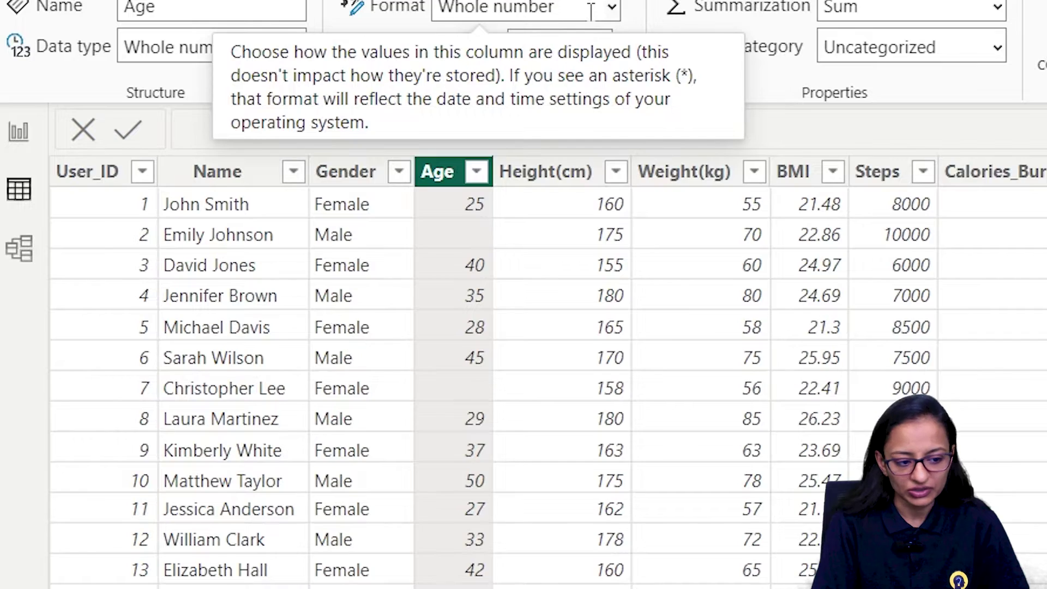
{"action": "left_click", "coordinate": [21, 134]}
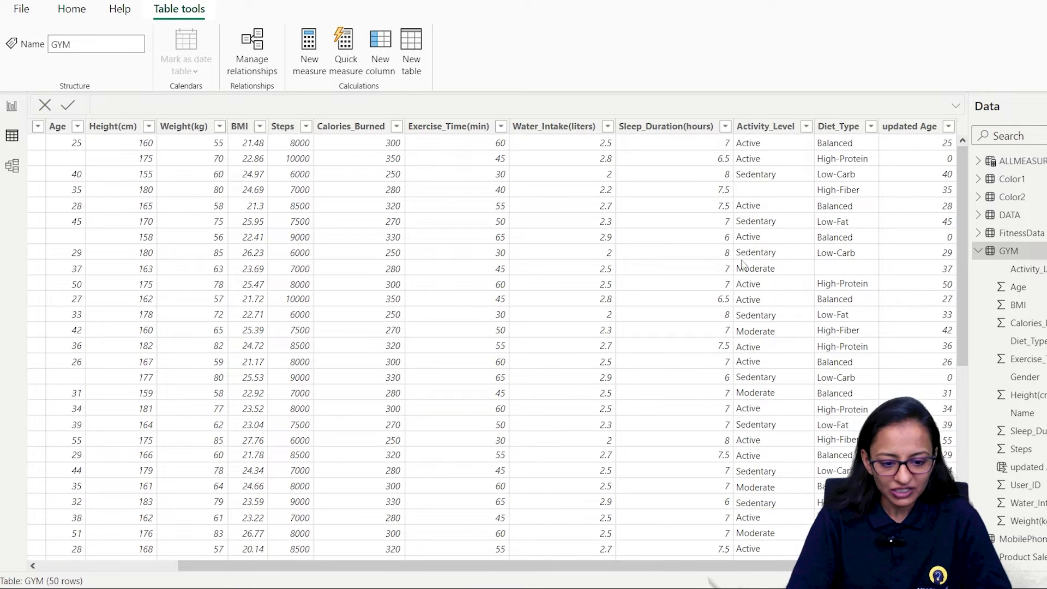
- Check the Diet_Type column for blanks and add a calculated column named "update Diet Type" to the GYM table
{"action": "left_click", "coordinate": [841, 131]}
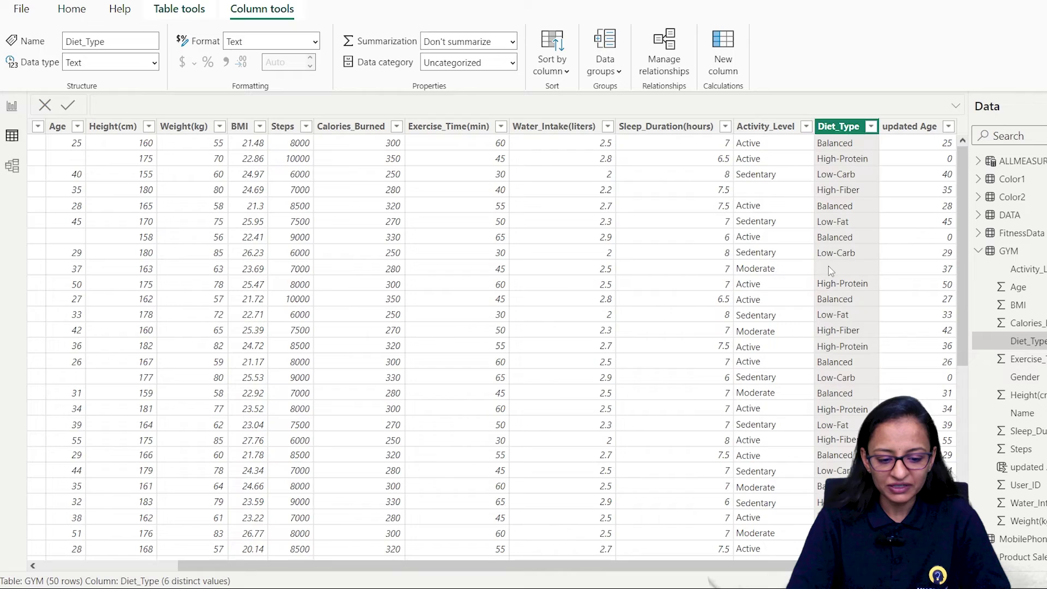
{"action": "scroll", "coordinate": [848, 327], "scroll_direction": "down", "scroll_amount": 7}
{"action": "scroll", "coordinate": [853, 376], "scroll_direction": "down", "scroll_amount": 1}
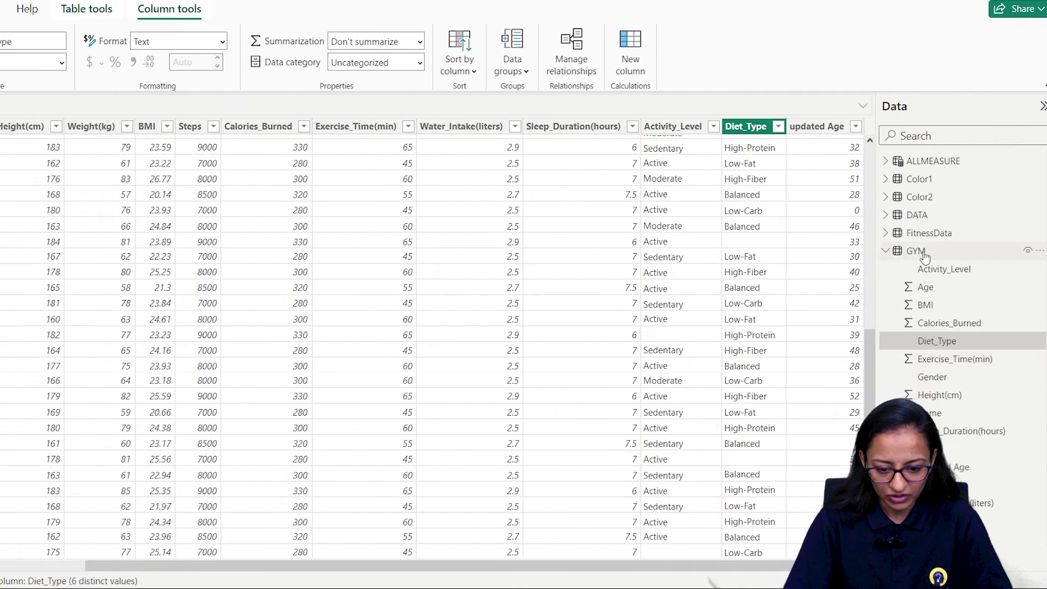
{"action": "right_click", "coordinate": [1008, 252]}
{"action": "left_click", "coordinate": [916, 280]}
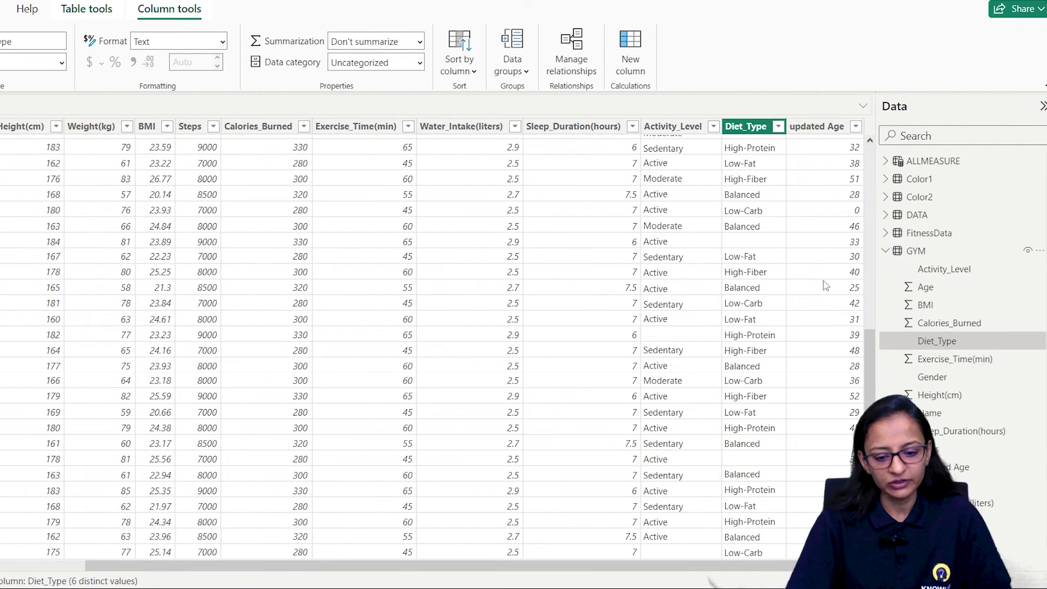
{"action": "type", "text": "update Diet"}
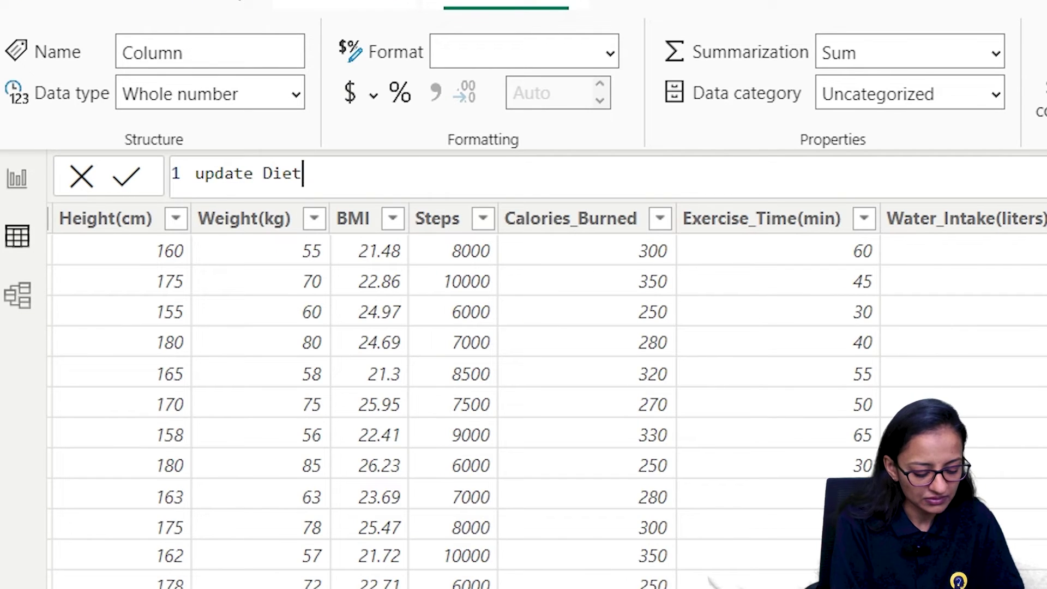
{"action": "type", "text": " Type = "}
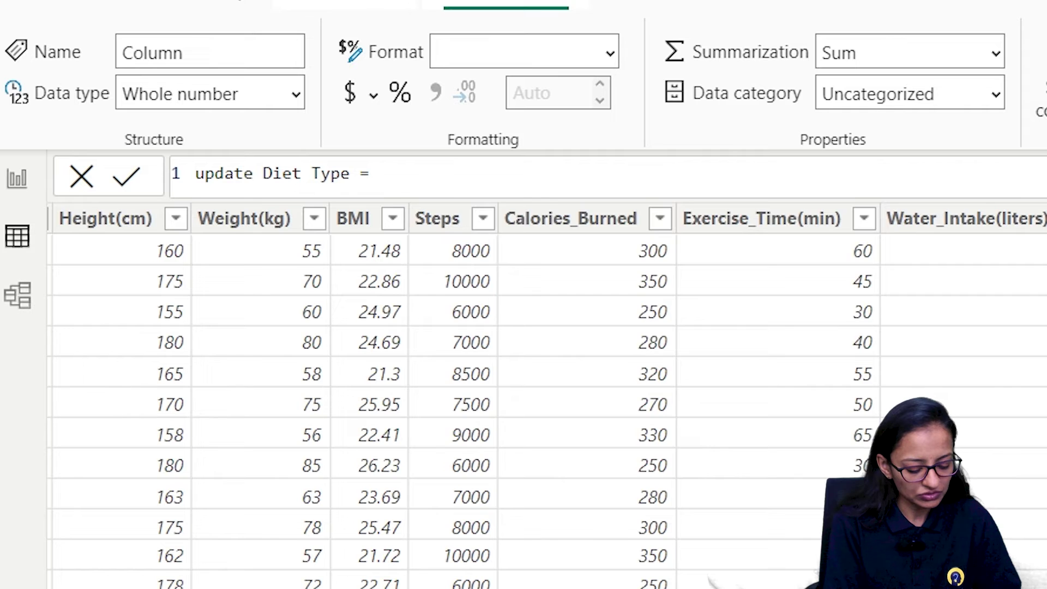
- Define the update Diet Type column as COALESCE(GYM[Activity_Level],"Not Given") and commit the formula
{"action": "type", "text": "col"}
{"action": "key", "text": "BackSpace"}
{"action": "key", "text": "Tab"}
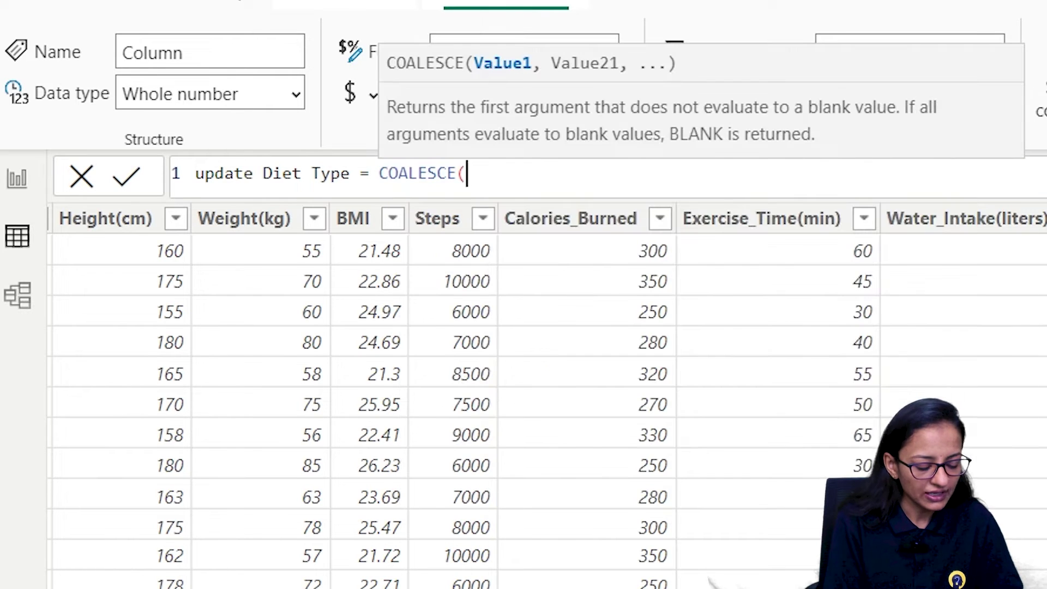
{"action": "type", "text": "gy"}
{"action": "key", "text": "Down"}
{"action": "key", "text": "Tab"}
{"action": "type", "text": ","}
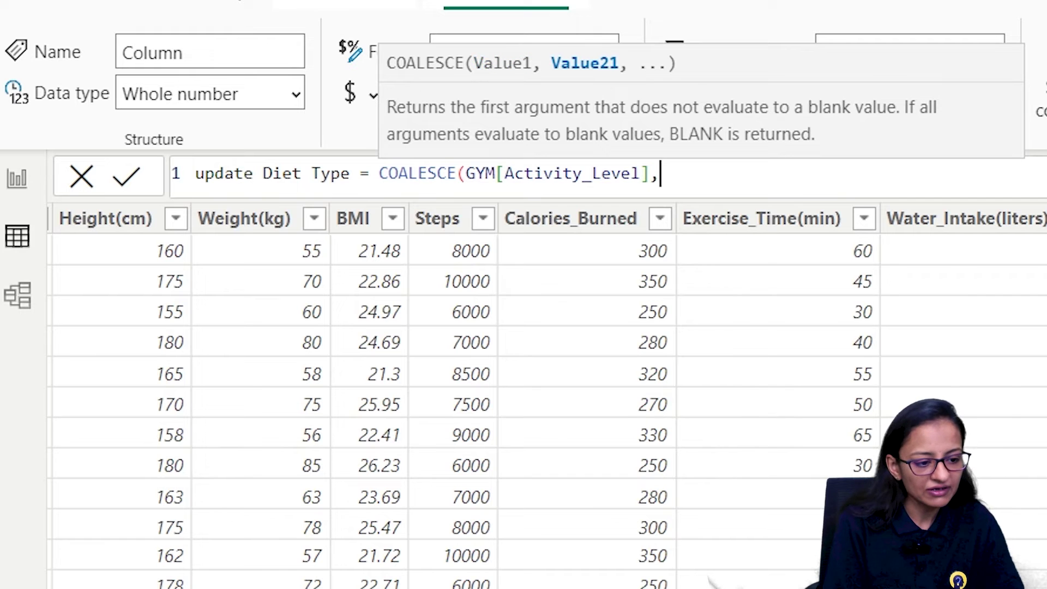
{"action": "type", "text": "\"\""}
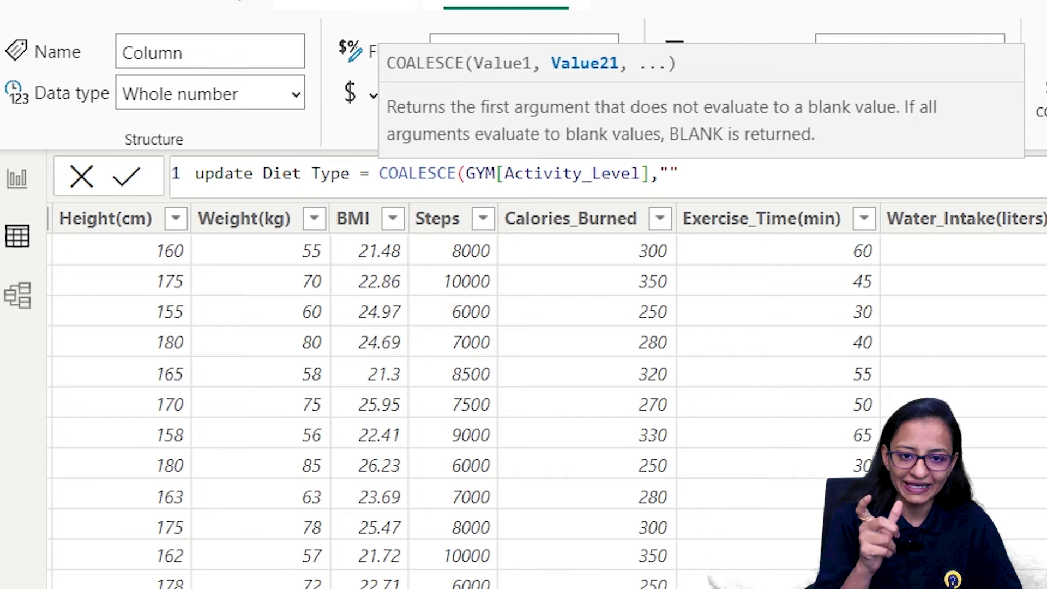
{"action": "type", "text": "Not Given\""}
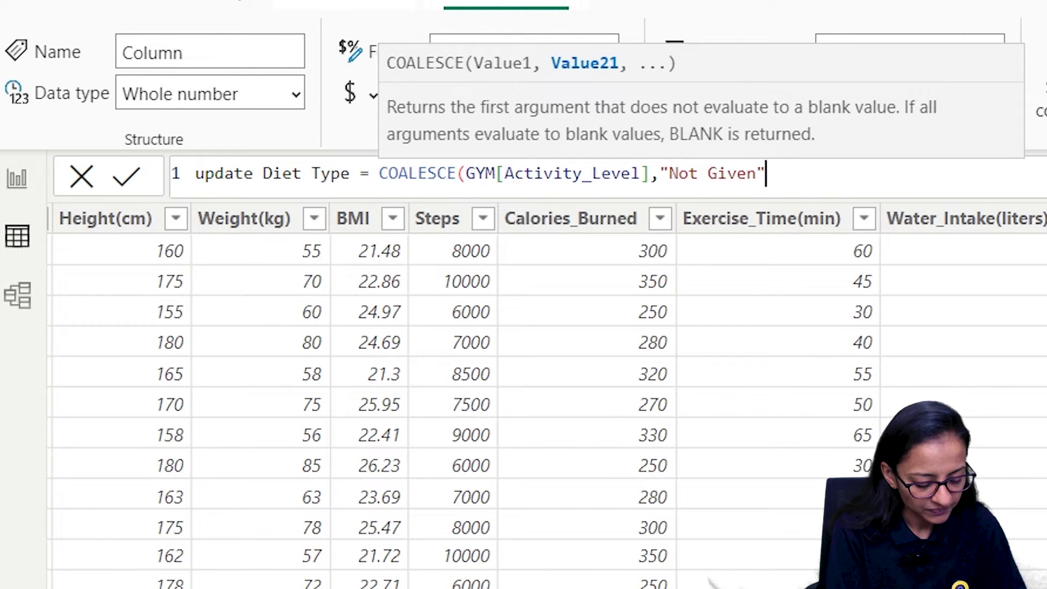
{"action": "type", "text": ")"}
{"action": "key", "text": "Return"}
- Replace the Activity_Level reference in the update Diet Type formula with GYM[Diet_Type] and commit it
{"action": "left_click_drag", "start_coordinate": [506, 174], "coordinate": [655, 174]}
{"action": "key", "text": "BackSpace"}
{"action": "type", "text": "D"}
{"action": "key", "text": "Tab"}
{"action": "key", "text": "Return"}
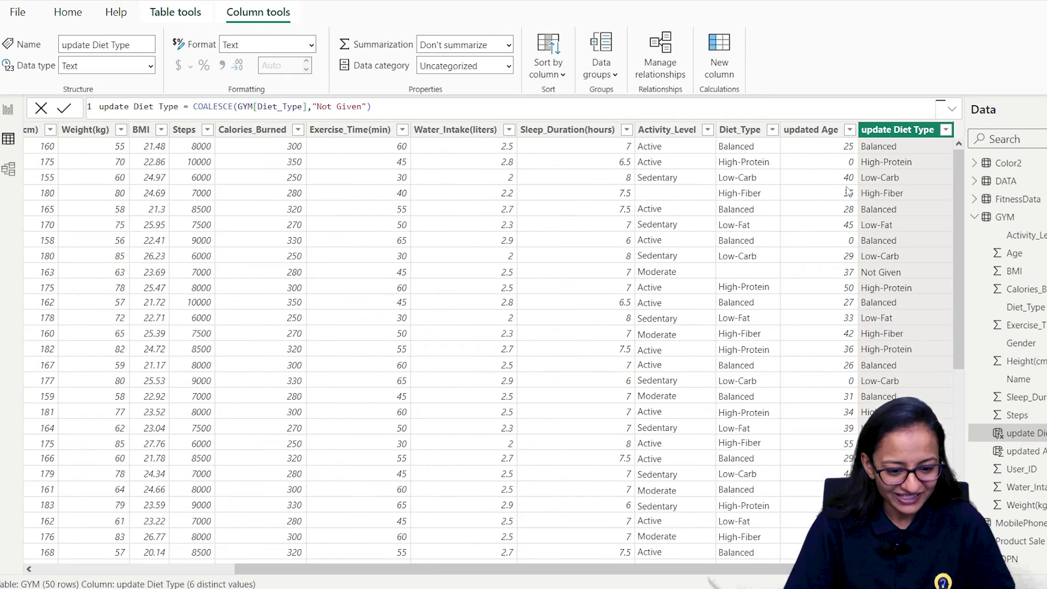
- Change the updated Age formula to COALESCE(GYM[Age],AVERAGE(GYM[Age])) so blank ages take the average, and commit it
{"action": "left_click", "coordinate": [757, 280]}
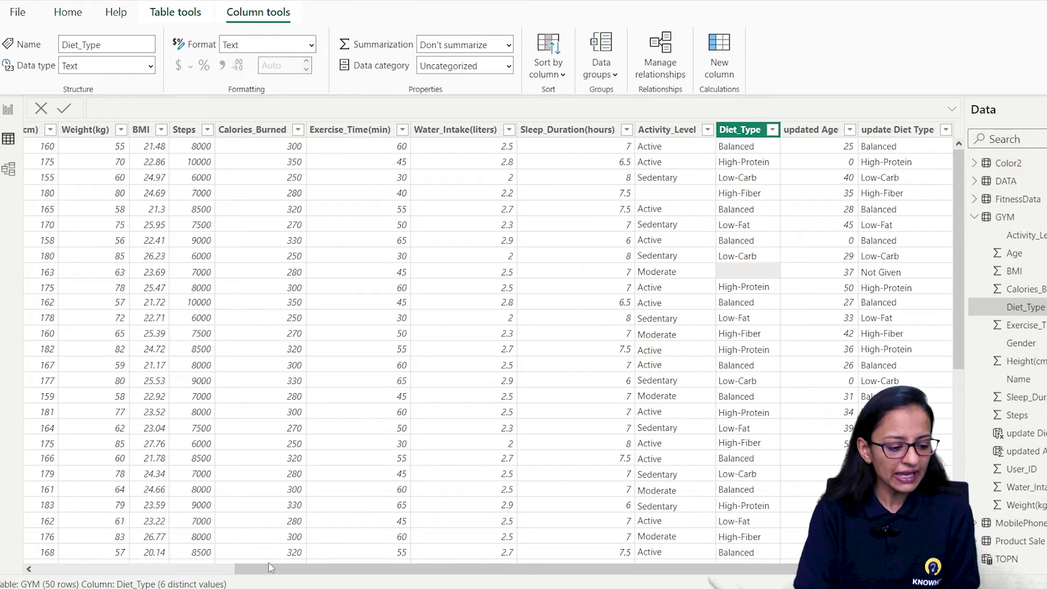
{"action": "left_click_drag", "start_coordinate": [271, 574], "coordinate": [3, 559]}
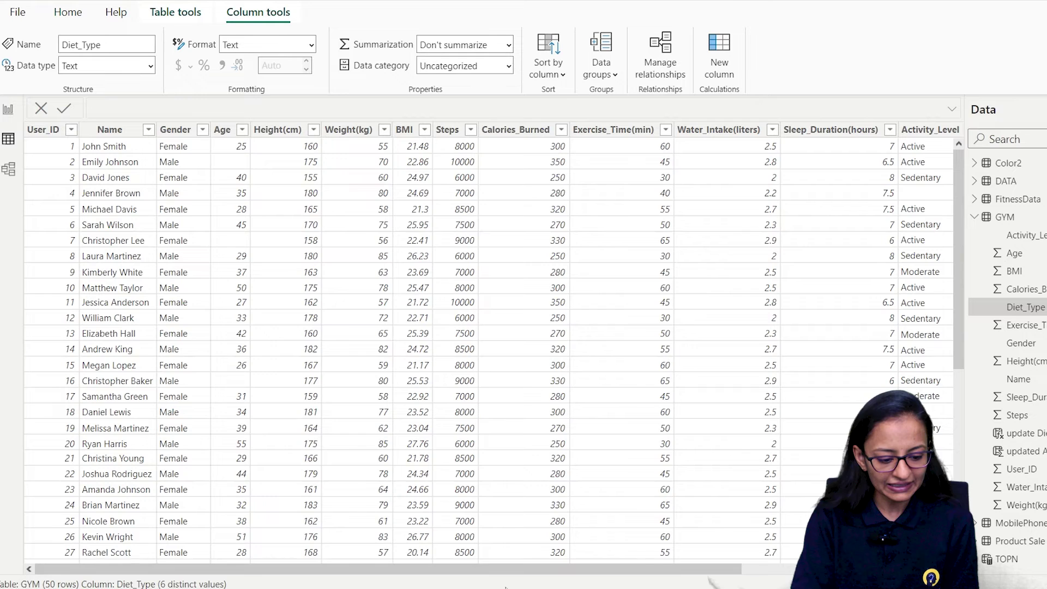
{"action": "left_click_drag", "start_coordinate": [605, 568], "coordinate": [812, 560]}
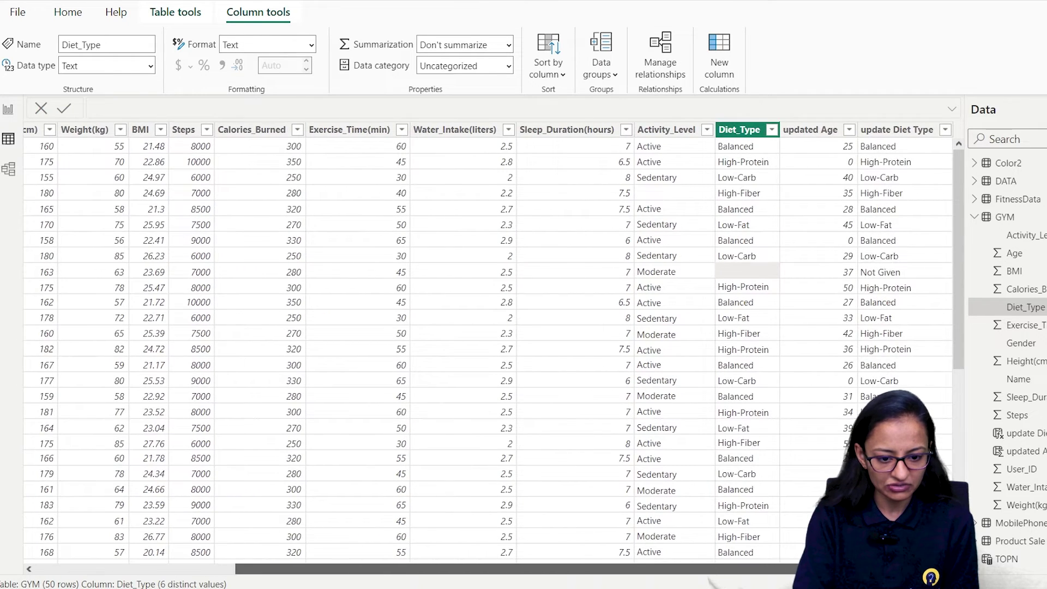
{"action": "left_click", "coordinate": [812, 130]}
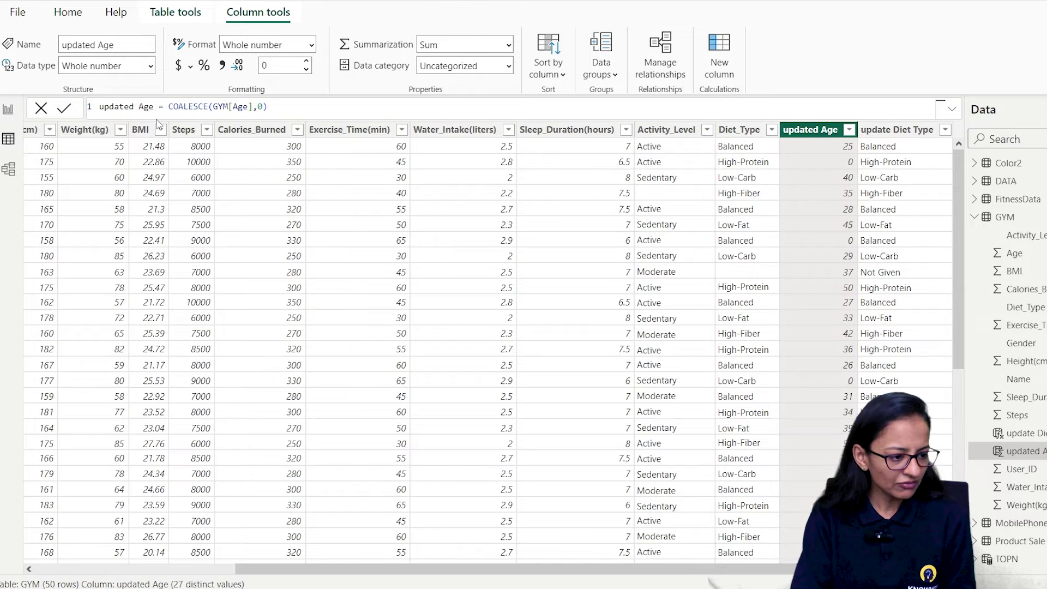
{"action": "left_click", "coordinate": [257, 106]}
{"action": "key", "text": "Delete"}
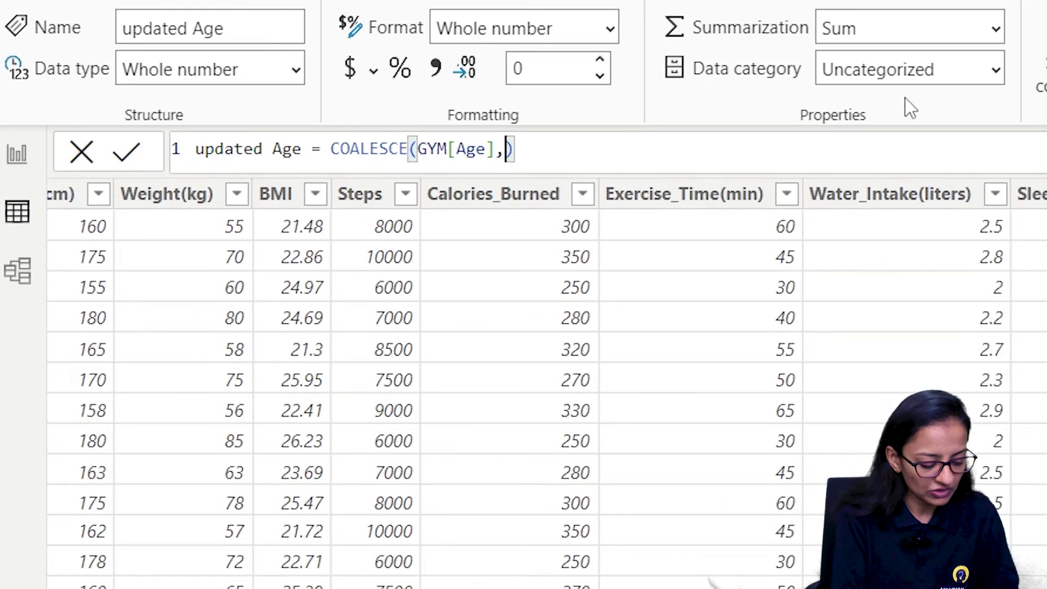
{"action": "type", "text": "ave"}
{"action": "key", "text": "Tab"}
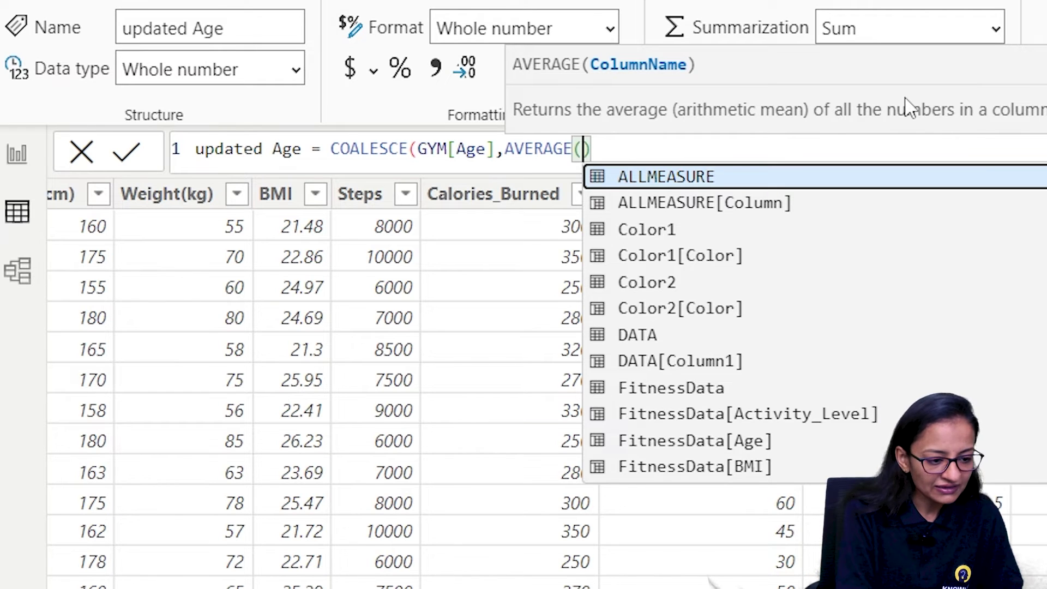
{"action": "type", "text": "g"}
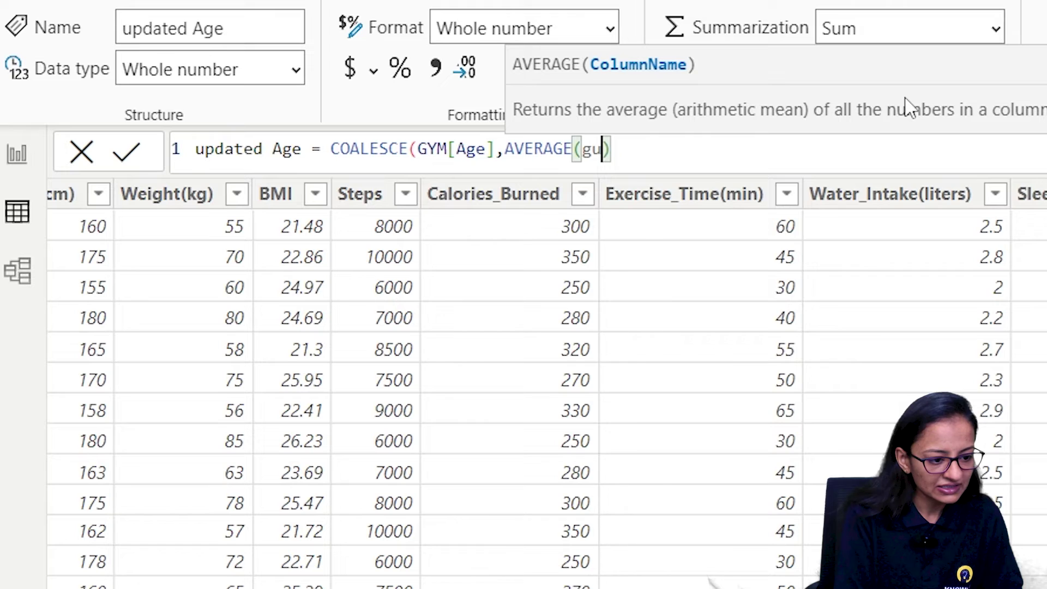
{"action": "type", "text": "ym[age])"}
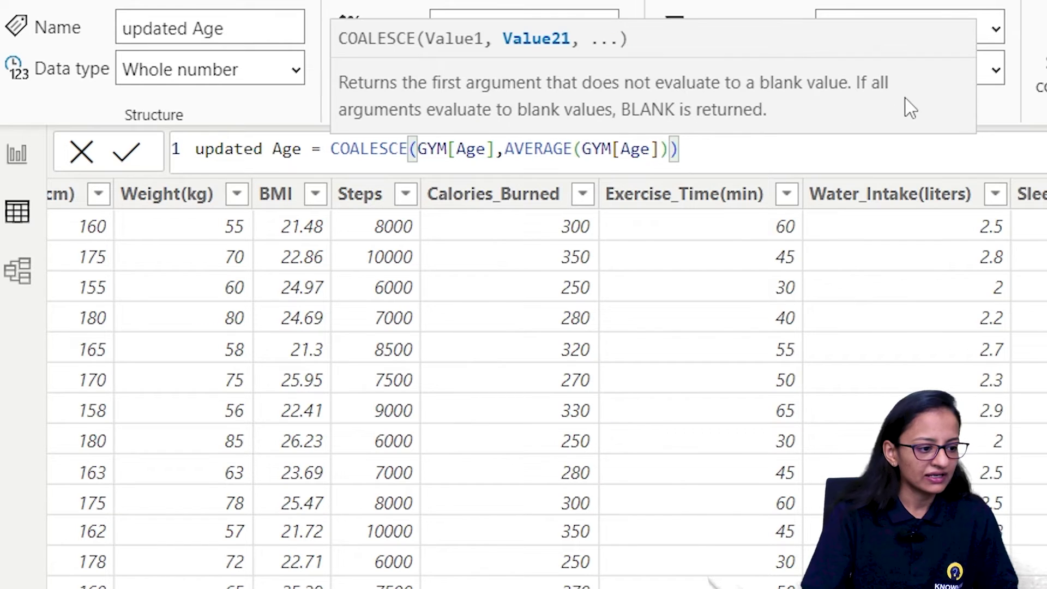
{"action": "left_click", "coordinate": [134, 154]}
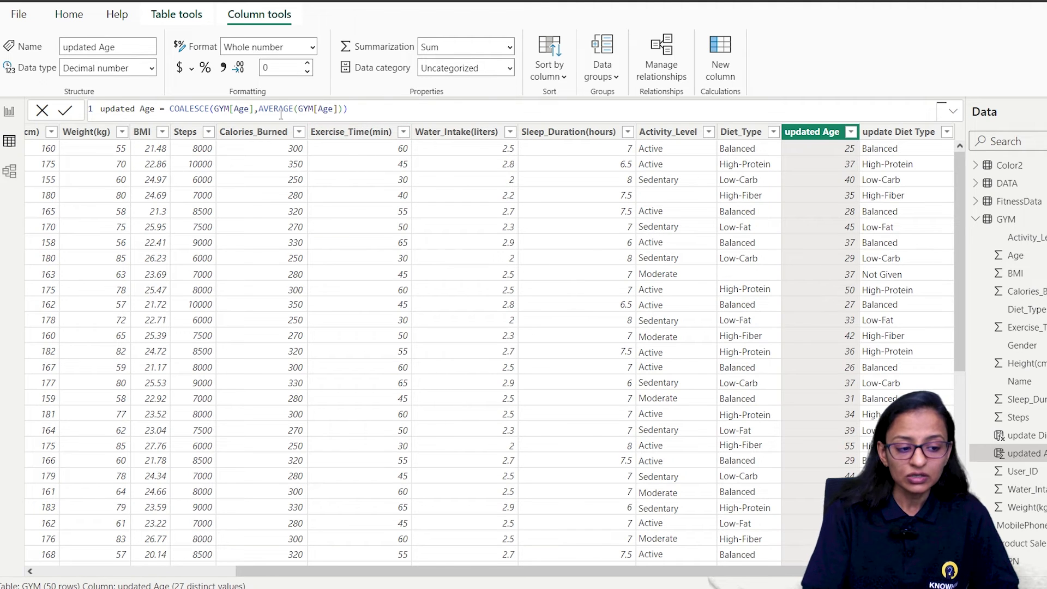
- Compare the blank Age rows in the GYM table with their updated Age values and the report's table and average card
{"action": "left_click_drag", "start_coordinate": [321, 571], "coordinate": [75, 563]}
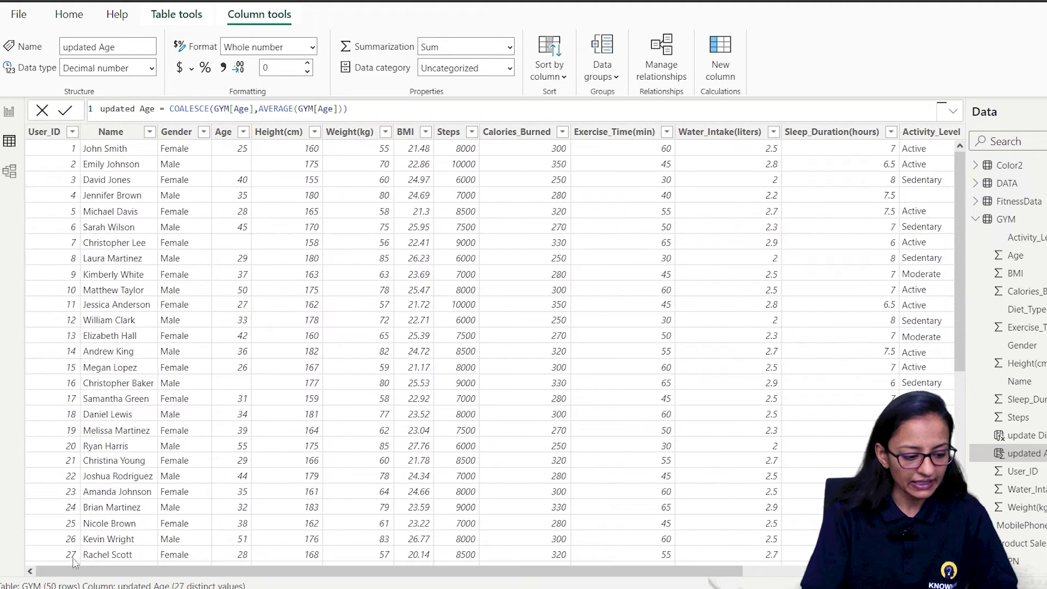
{"action": "left_click", "coordinate": [9, 111]}
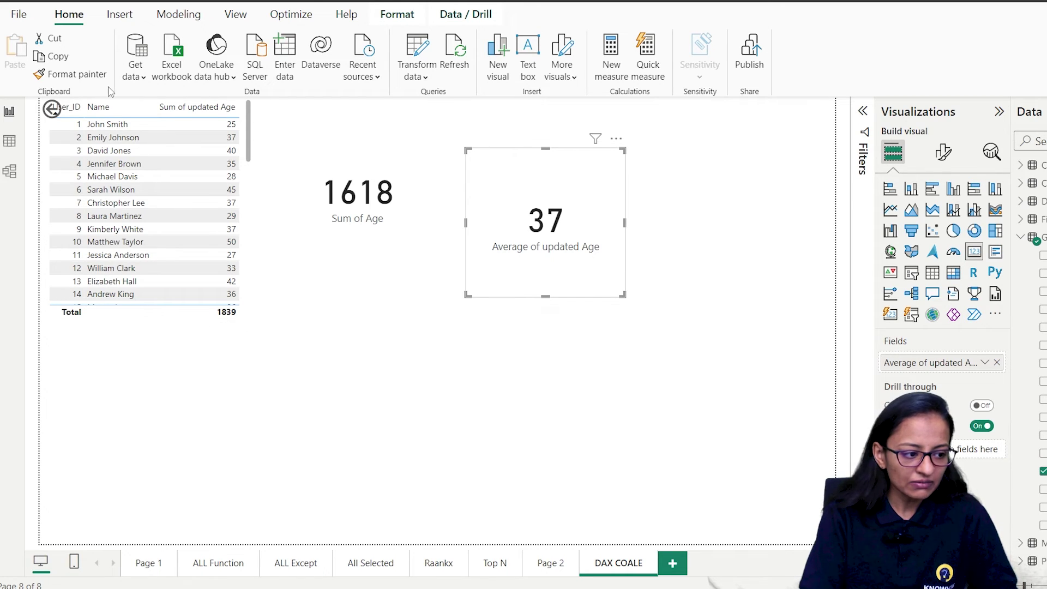
{"action": "left_click", "coordinate": [9, 142]}
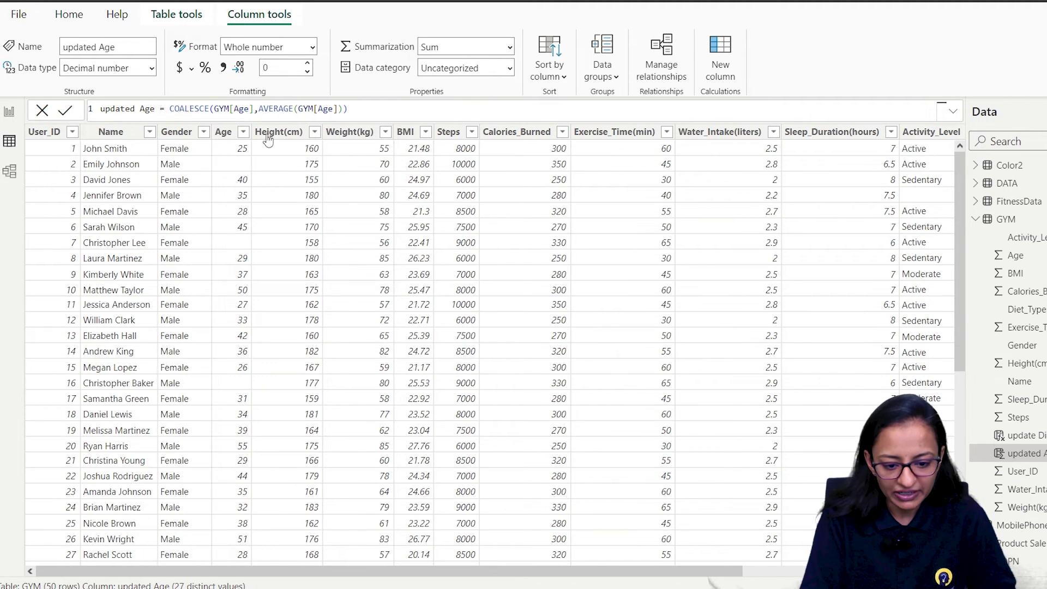
{"action": "scroll", "coordinate": [369, 523], "scroll_direction": "right", "scroll_amount": 5}
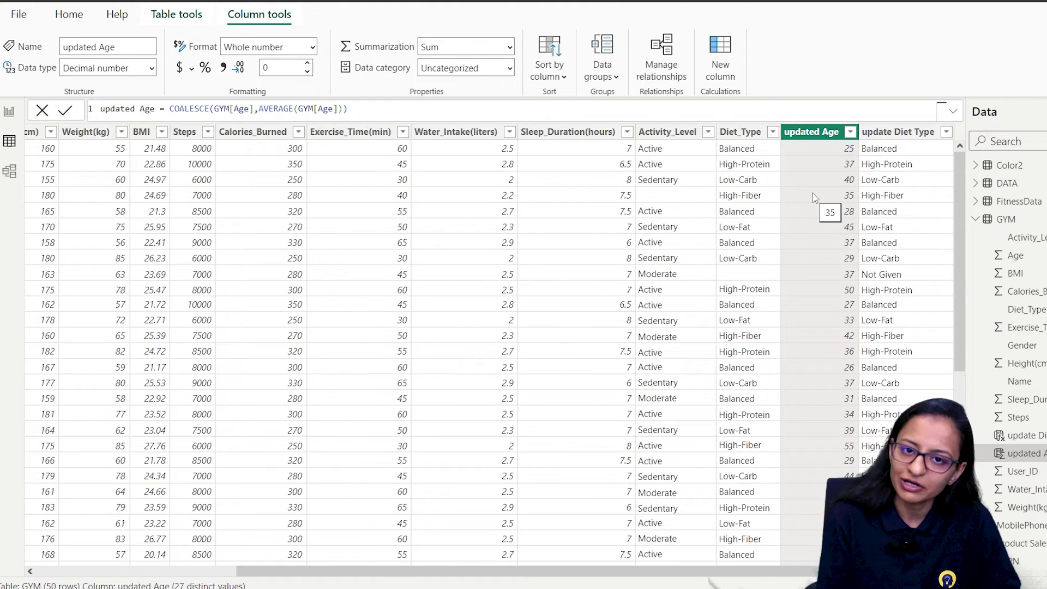
{"action": "left_click", "coordinate": [9, 111]}
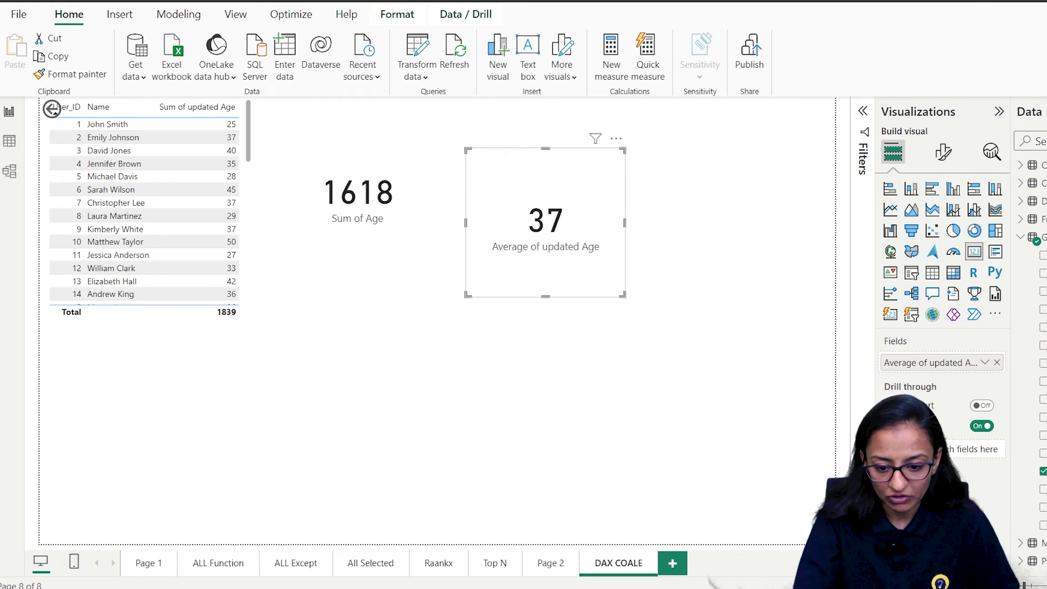
{"action": "left_click", "coordinate": [9, 141]}
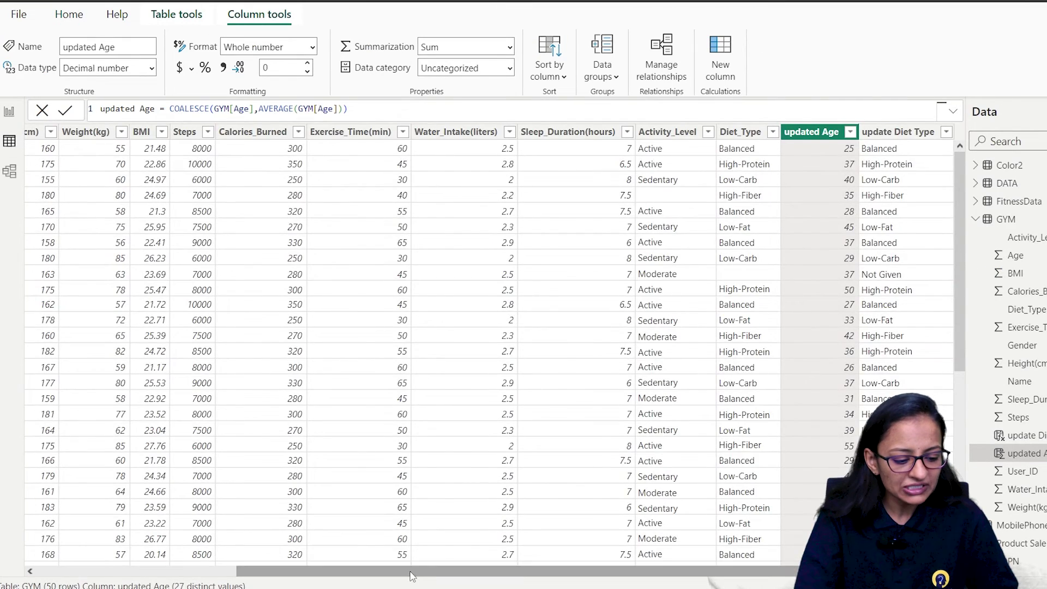
{"action": "left_click_drag", "start_coordinate": [414, 570], "coordinate": [215, 570]}
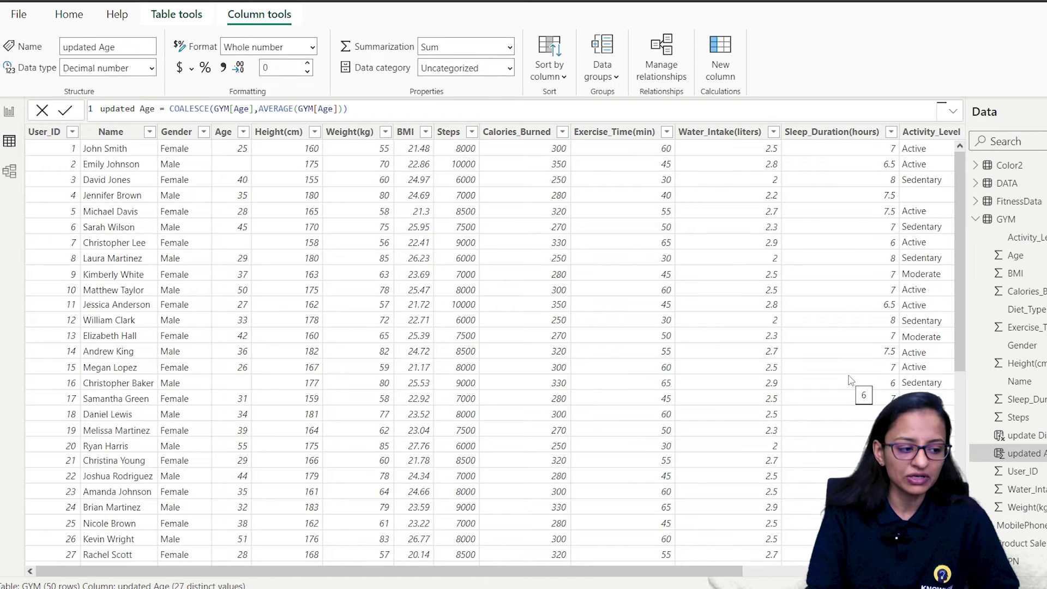
- Examine the contents of the DATA table and collapse the GYM table's fields
{"action": "mouse_move", "coordinate": [1002, 188]}
{"action": "left_click", "coordinate": [1002, 184]}
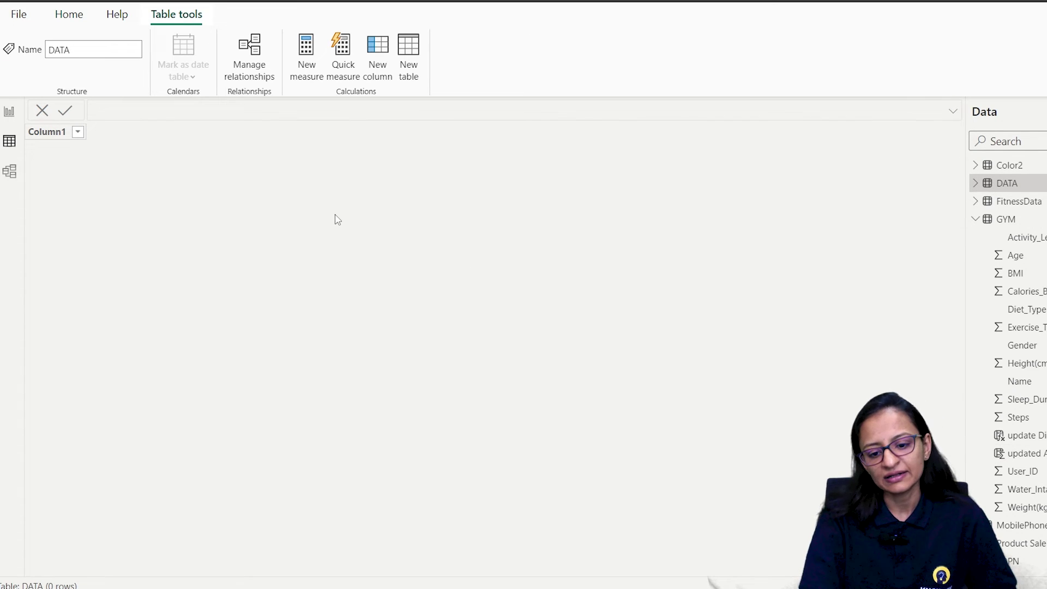
{"action": "left_click", "coordinate": [975, 219]}
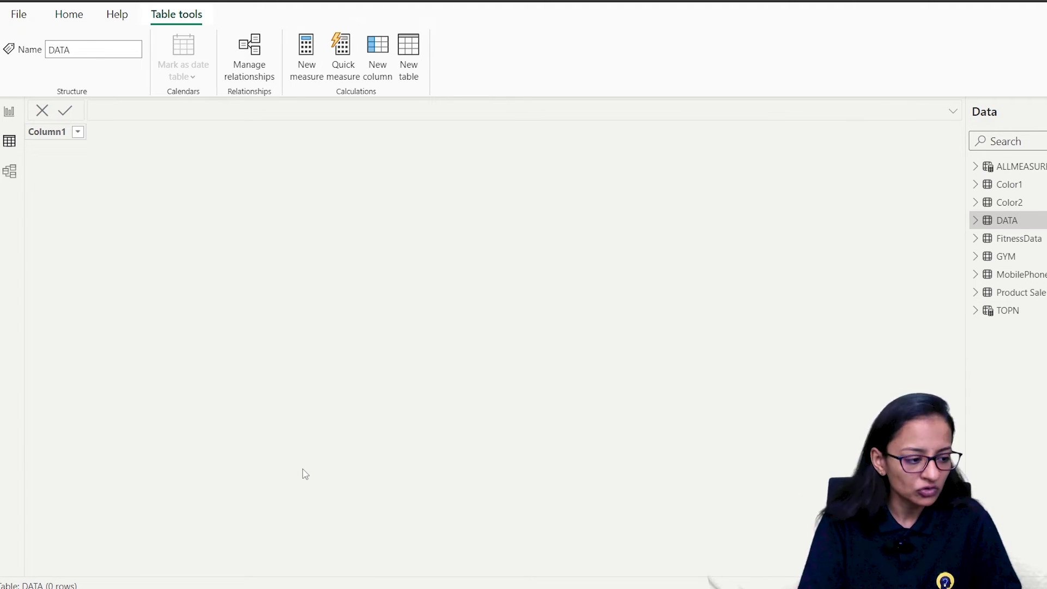
- Add a new measure named "is empty Data" to the ALLMEASURE table
{"action": "left_click", "coordinate": [1018, 166]}
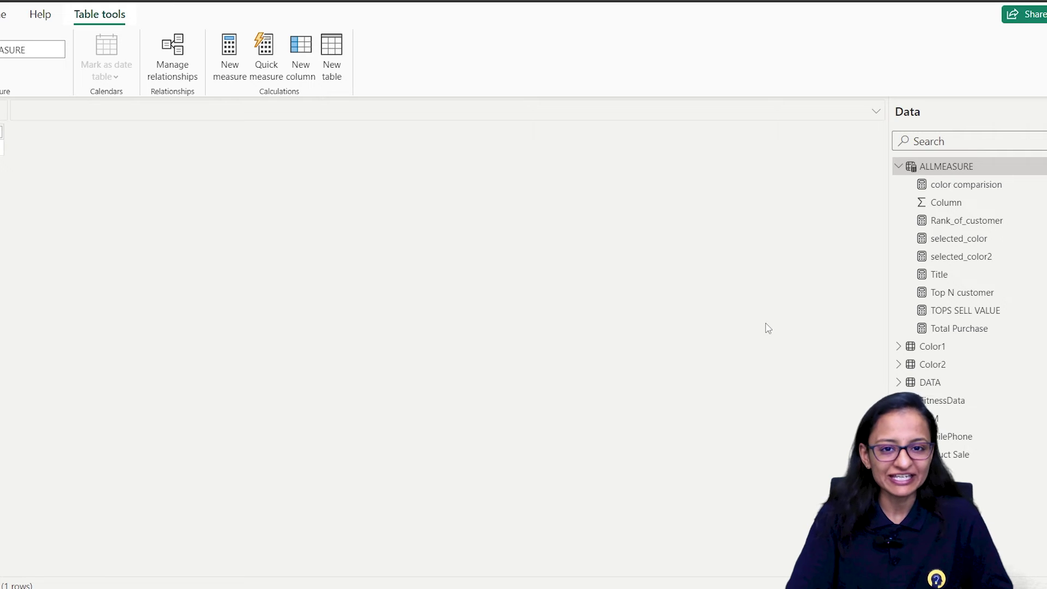
{"action": "right_click", "coordinate": [953, 167]}
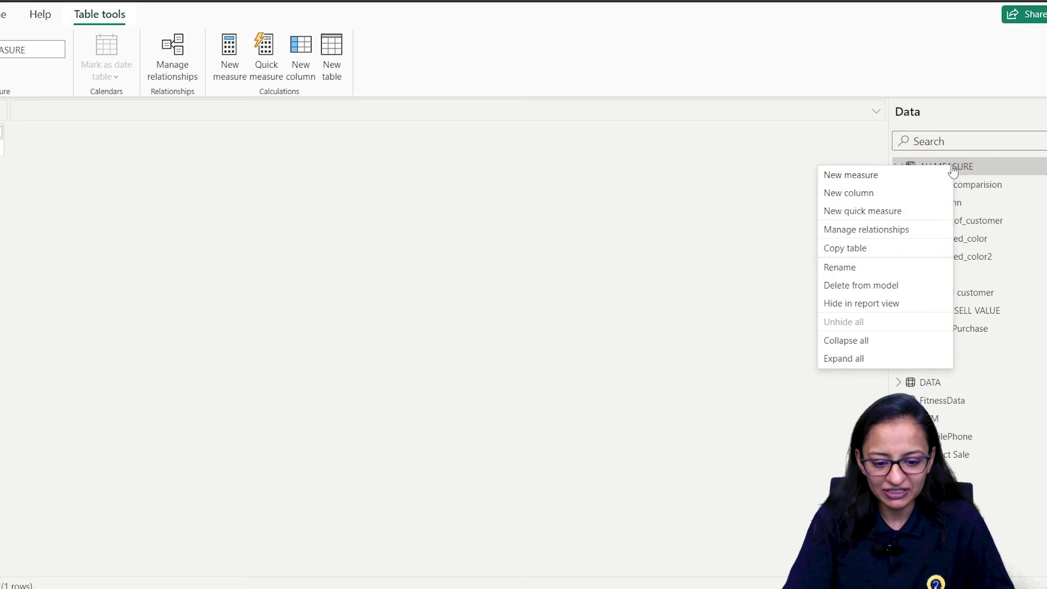
{"action": "right_click", "coordinate": [927, 167]}
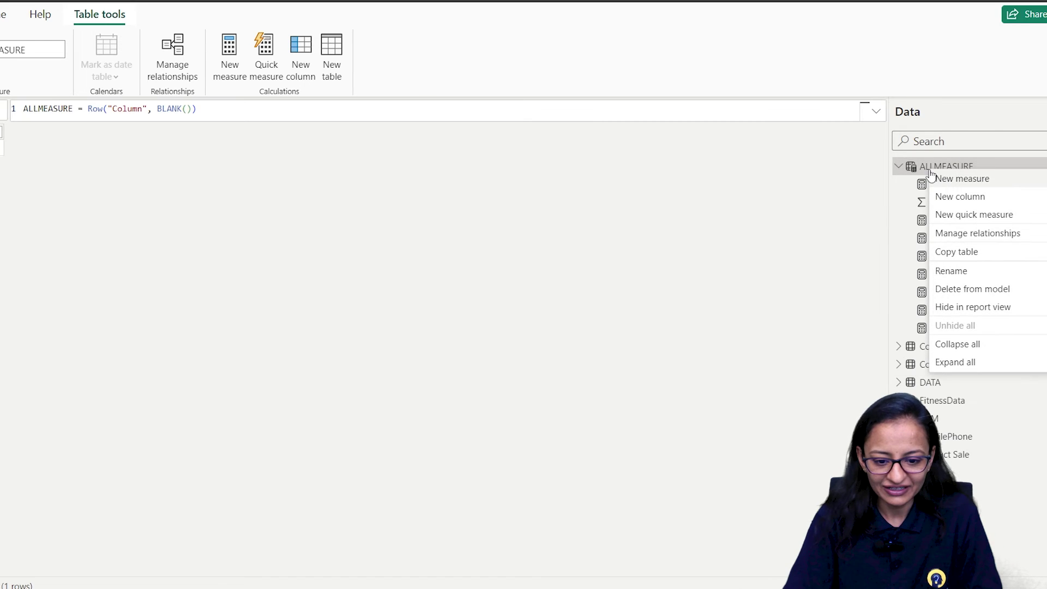
{"action": "left_click", "coordinate": [955, 182]}
{"action": "key", "text": "BackSpace"}
{"action": "type", "text": "is empt"}
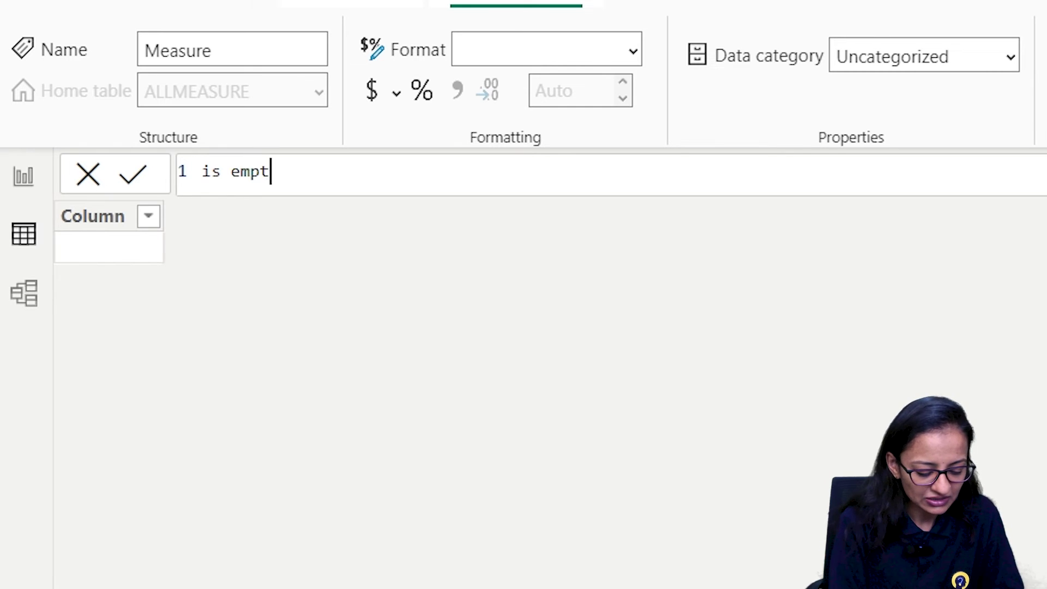
{"action": "type", "text": "y Data = "}
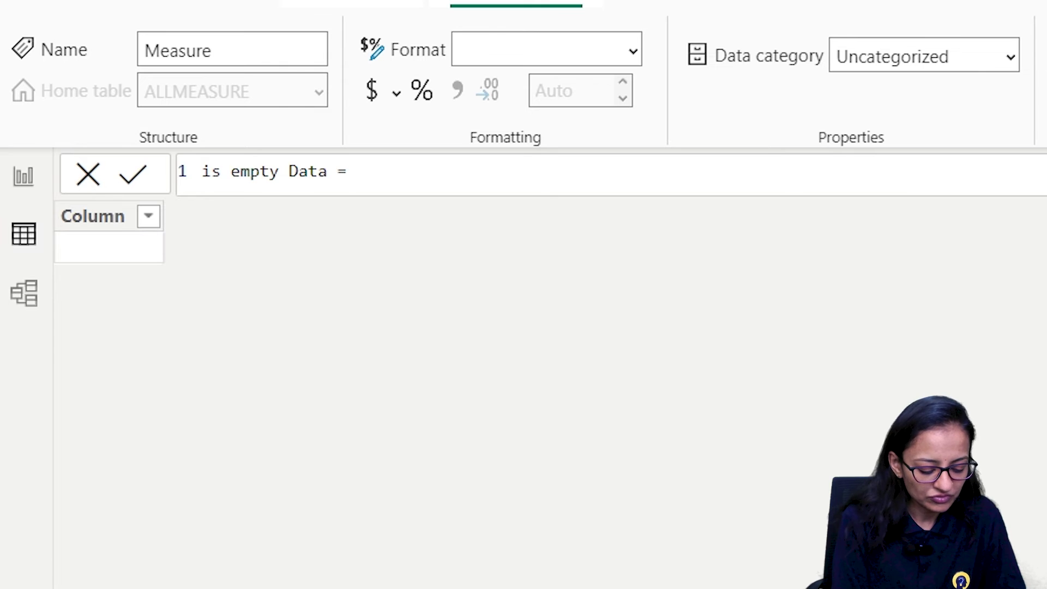
- Define the "is empty Data" measure as ISEMPTY(DATA) and commit it
{"action": "type", "text": "is"}
{"action": "key", "text": "Down"}
{"action": "key", "text": "Down"}
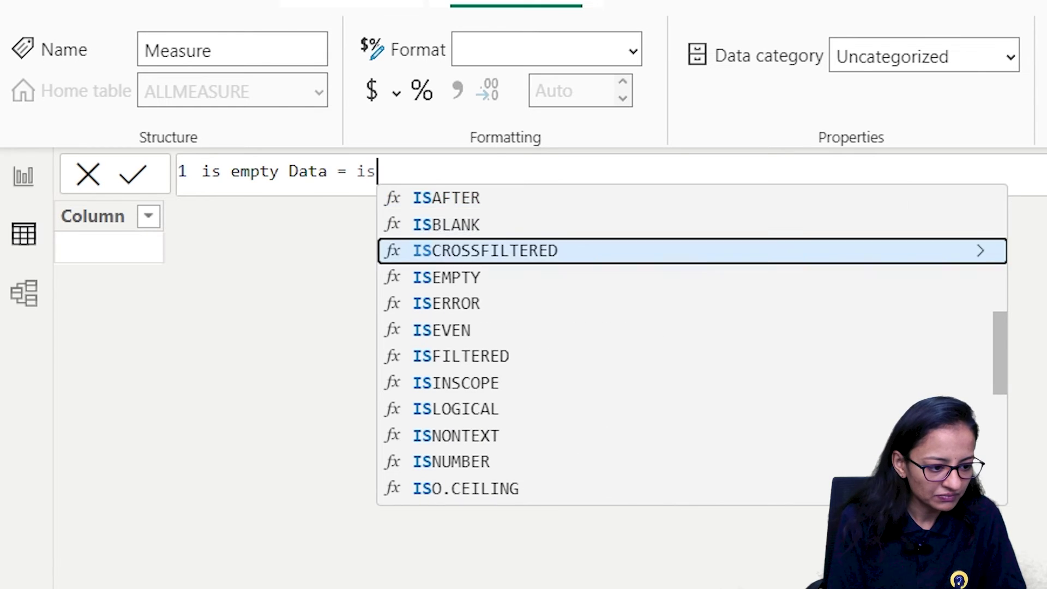
{"action": "key", "text": "Down"}
{"action": "key", "text": "Tab"}
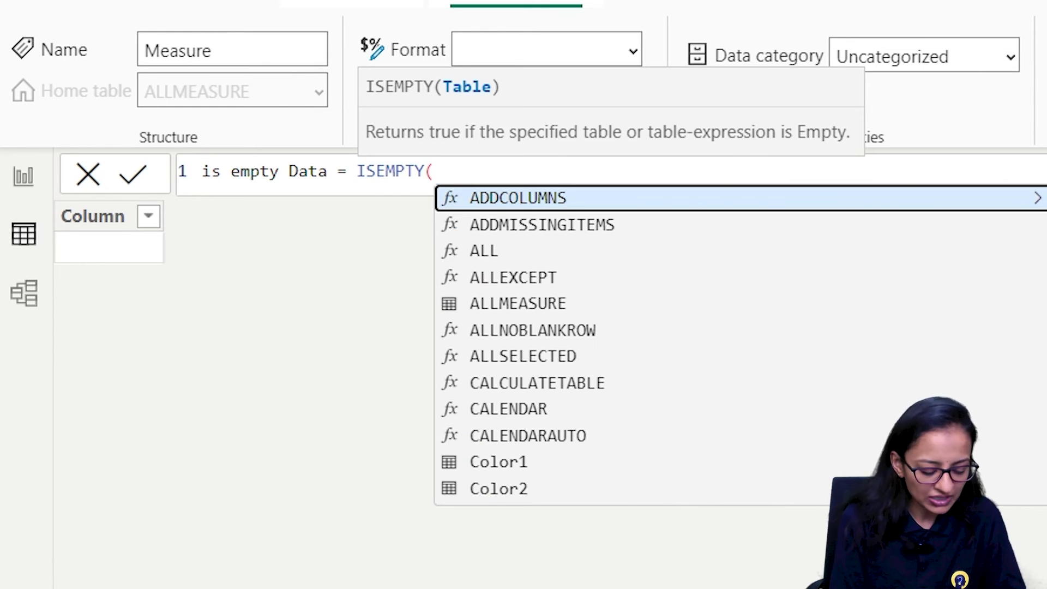
{"action": "type", "text": "g"}
{"action": "key", "text": "BackSpace"}
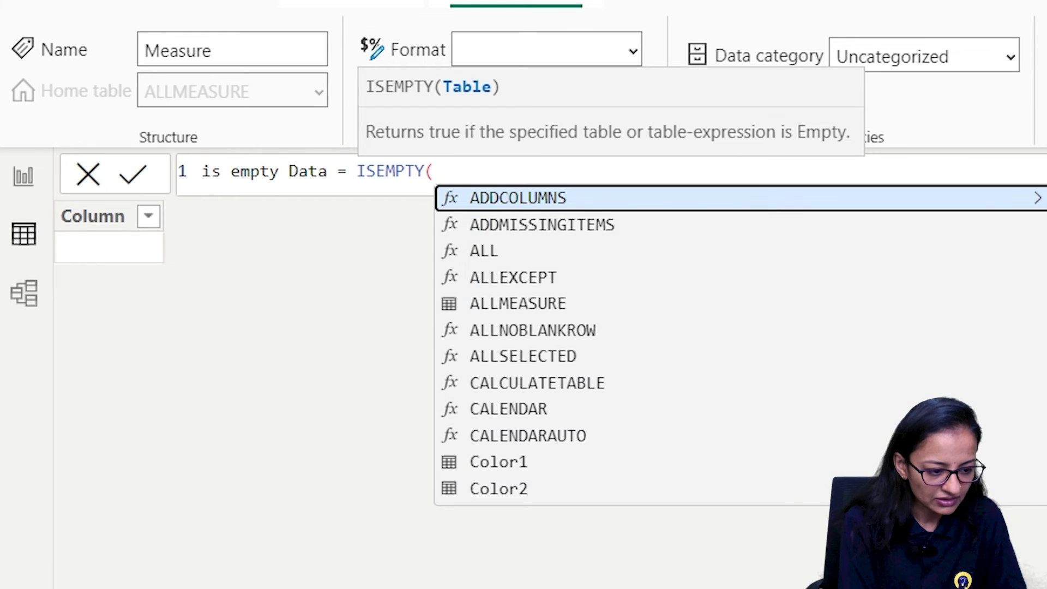
{"action": "type", "text": "DATA)"}
{"action": "left_click", "coordinate": [132, 175]}
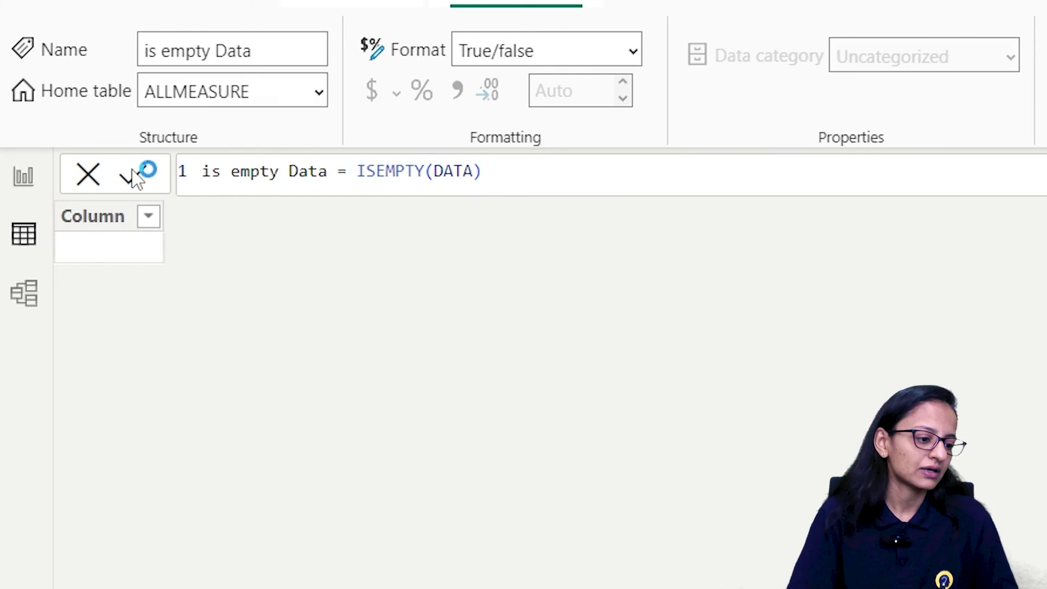
- Add a card showing the "is empty Data" measure below the average age card on the DAX COALE report page, and widen it
{"action": "left_click", "coordinate": [23, 175]}
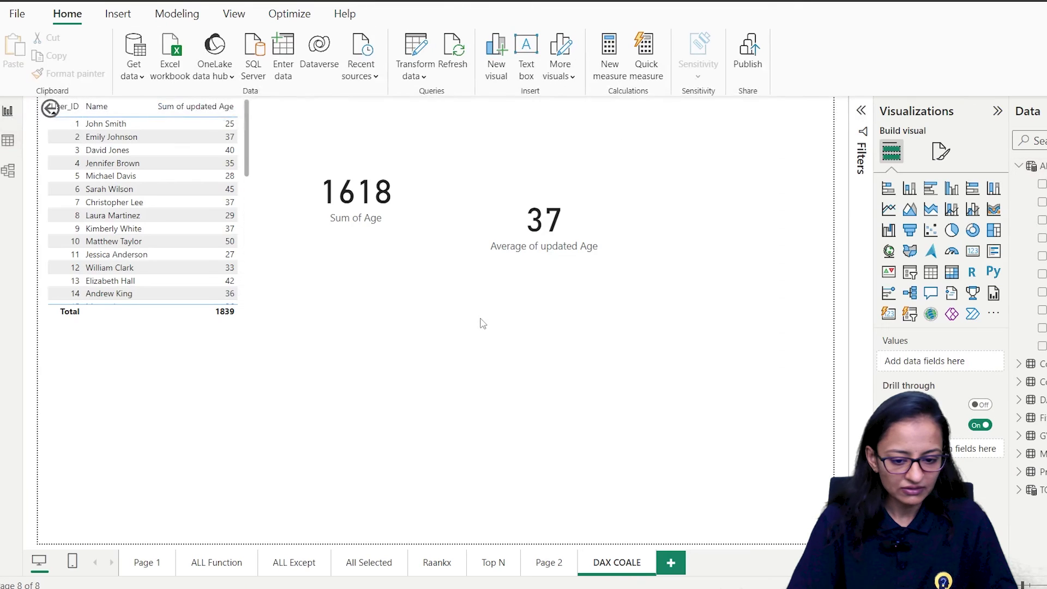
{"action": "left_click", "coordinate": [973, 251]}
{"action": "left_click_drag", "start_coordinate": [164, 453], "coordinate": [558, 360]}
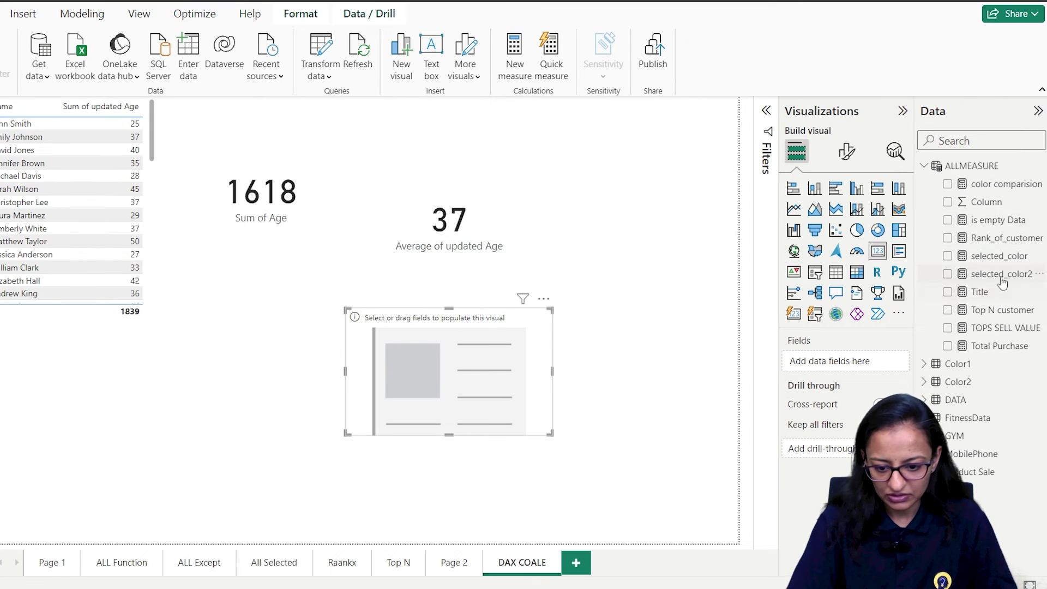
{"action": "left_click", "coordinate": [998, 219]}
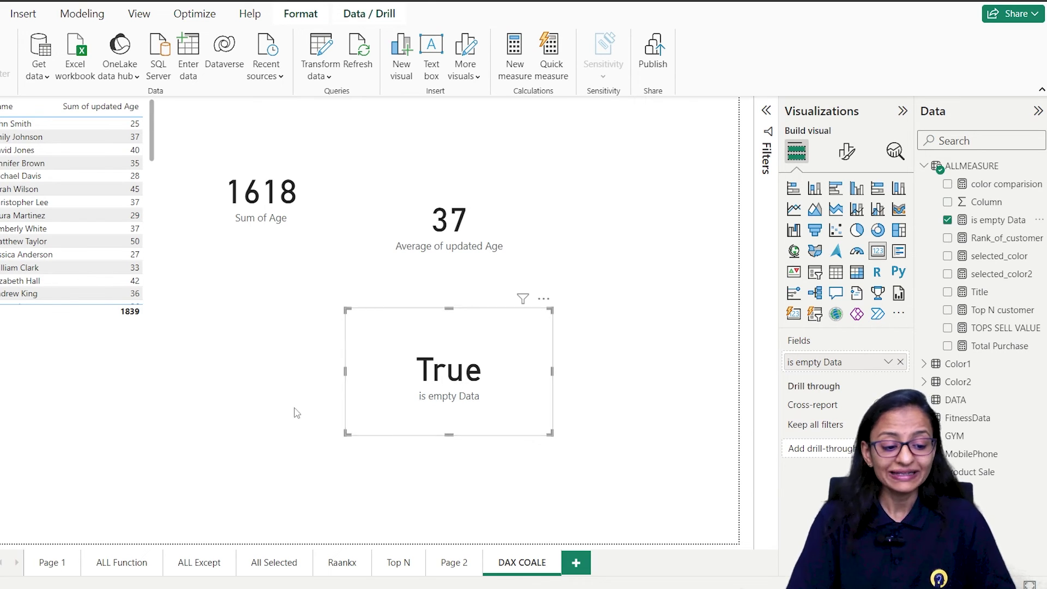
{"action": "left_click_drag", "start_coordinate": [345, 372], "coordinate": [227, 374]}
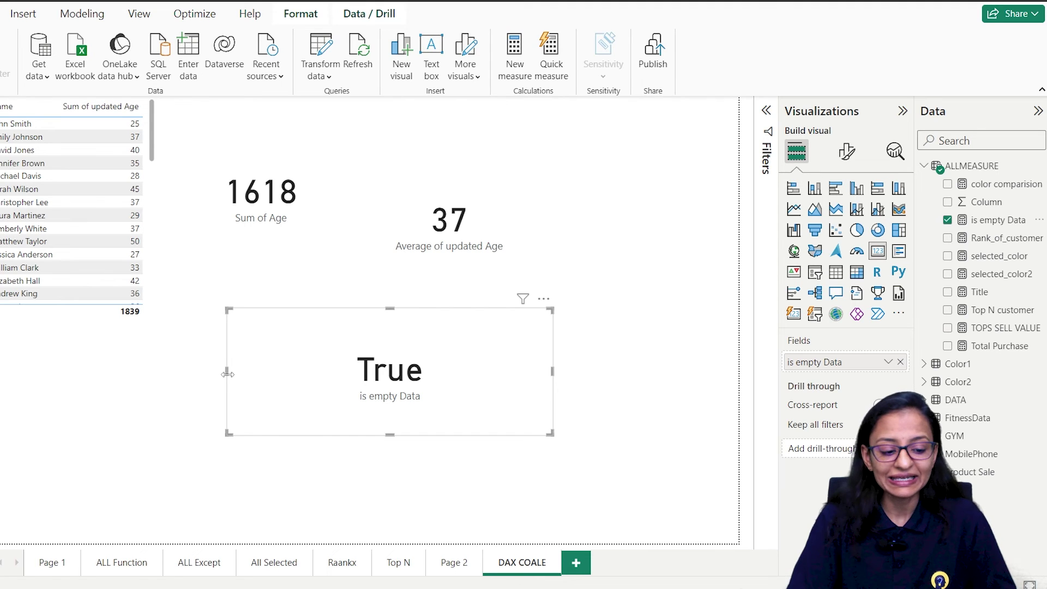
- Wrap ISEMPTY(DATA) in the "is empty Data" measure inside an IF function as its logical test
{"action": "left_click", "coordinate": [1000, 220]}
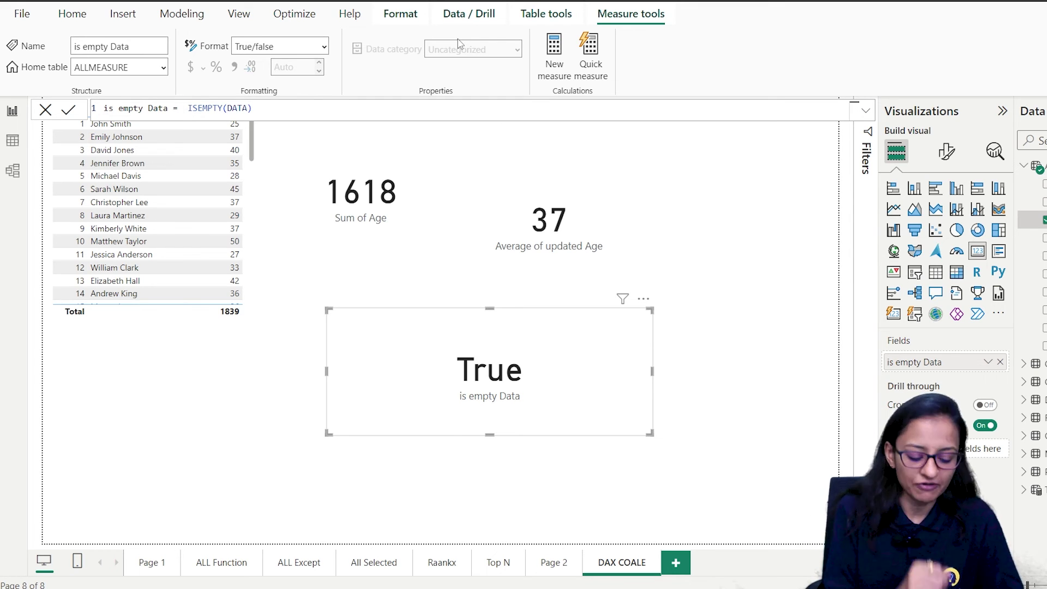
{"action": "type", "text": "IF("}
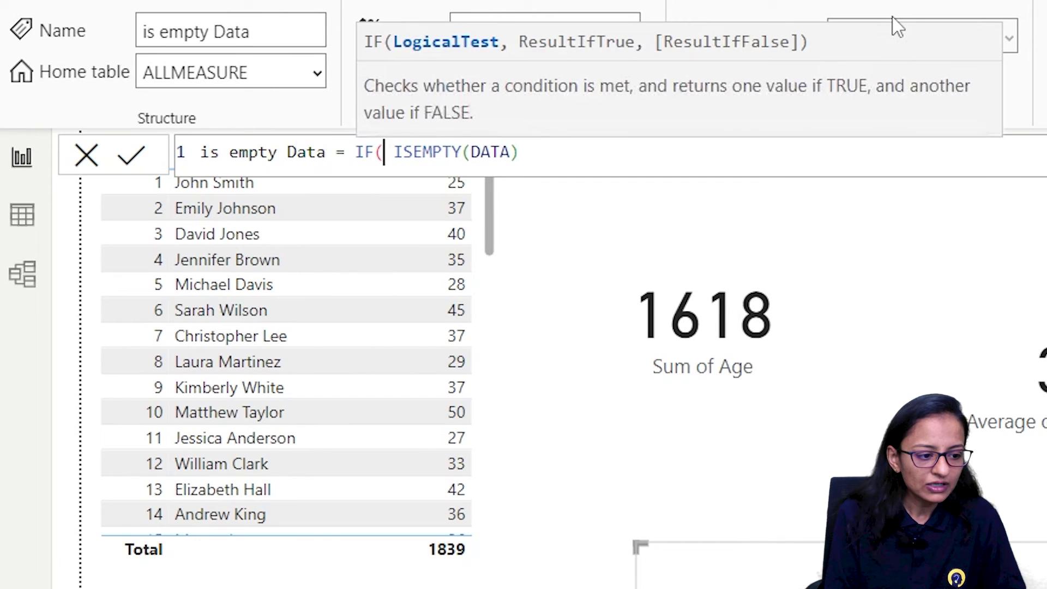
{"action": "key", "text": "BackSpace"}
{"action": "key", "text": "Right"}
{"action": "key", "text": "Right"}
{"action": "key", "text": "Right"}
{"action": "key", "text": "Right"}
{"action": "key", "text": "Right"}
{"action": "key", "text": "Right"}
{"action": "key", "text": "Right"}
{"action": "key", "text": "Right"}
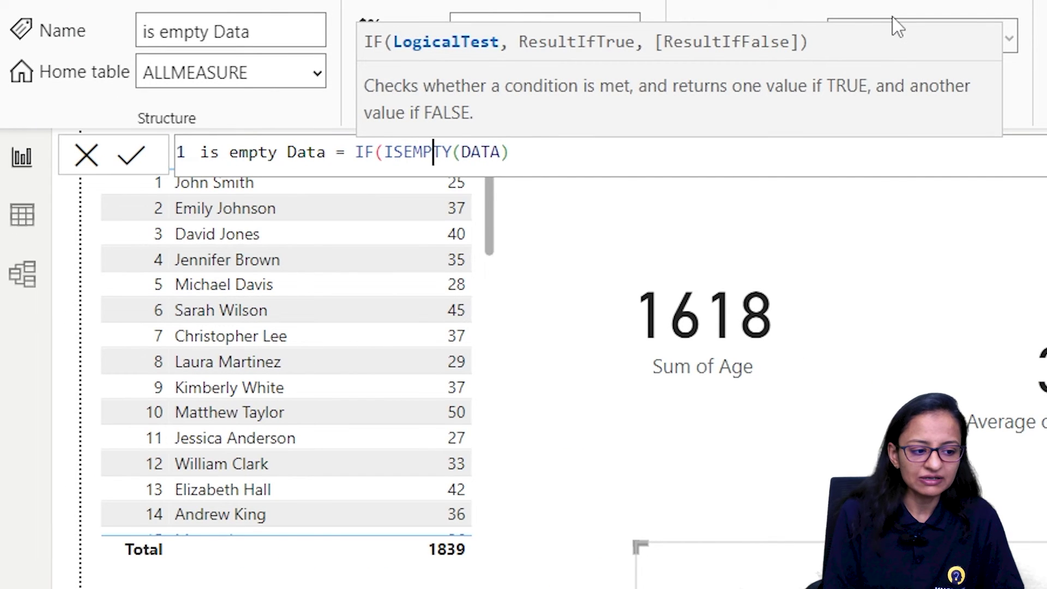
{"action": "key", "text": "Right"}
{"action": "key", "text": "Right"}
{"action": "key", "text": "Right"}
{"action": "key", "text": "Right"}
{"action": "key", "text": "Right"}
{"action": "type", "text": ", "}
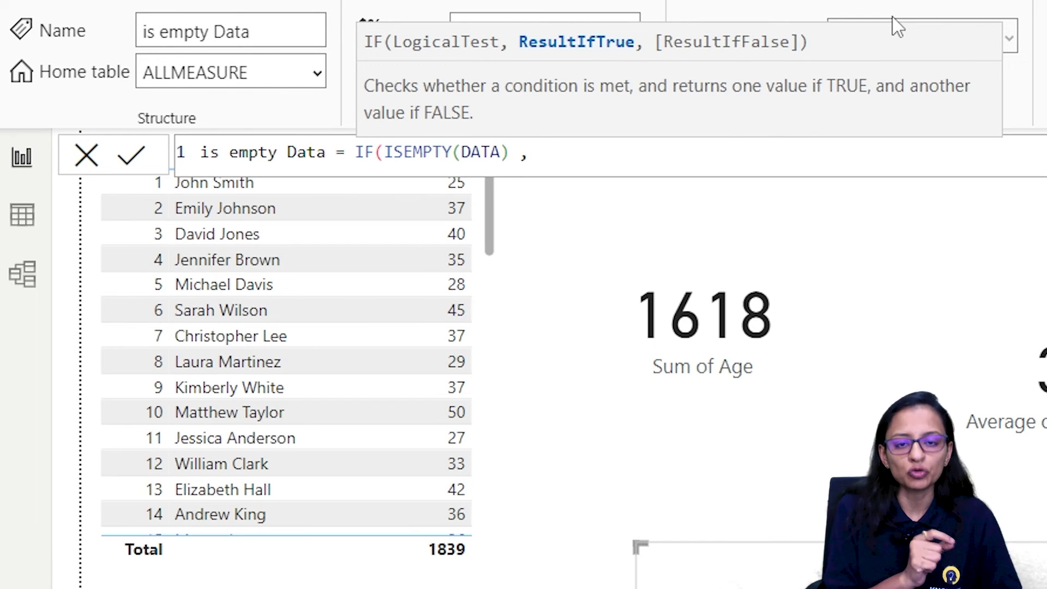
- Complete the IF with "Data is not there" for true and "Data is there" for false, and commit the measure
{"action": "type", "text": "\"\""}
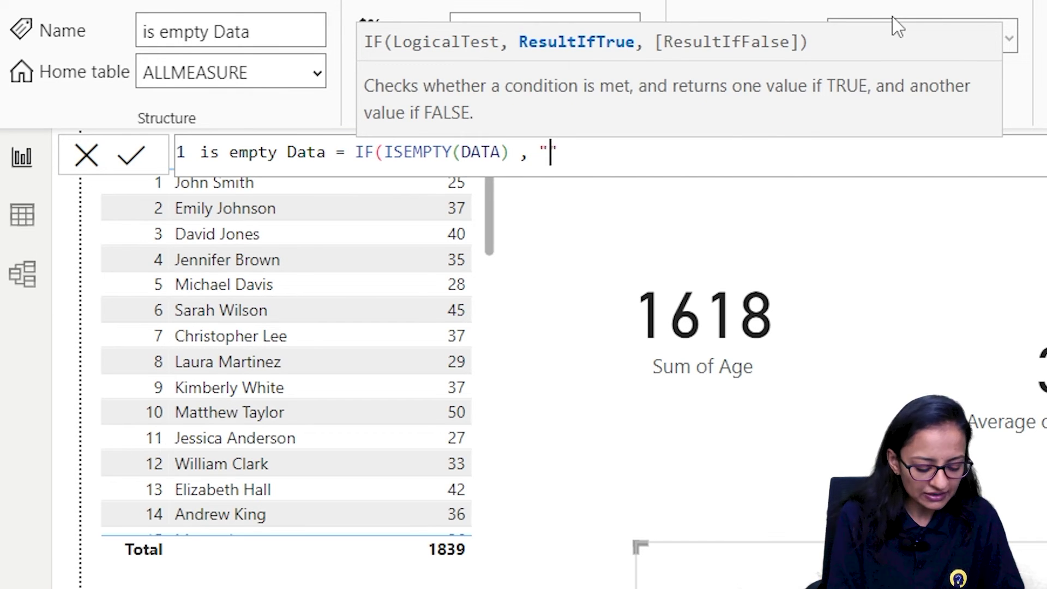
{"action": "type", "text": "Data is not there"}
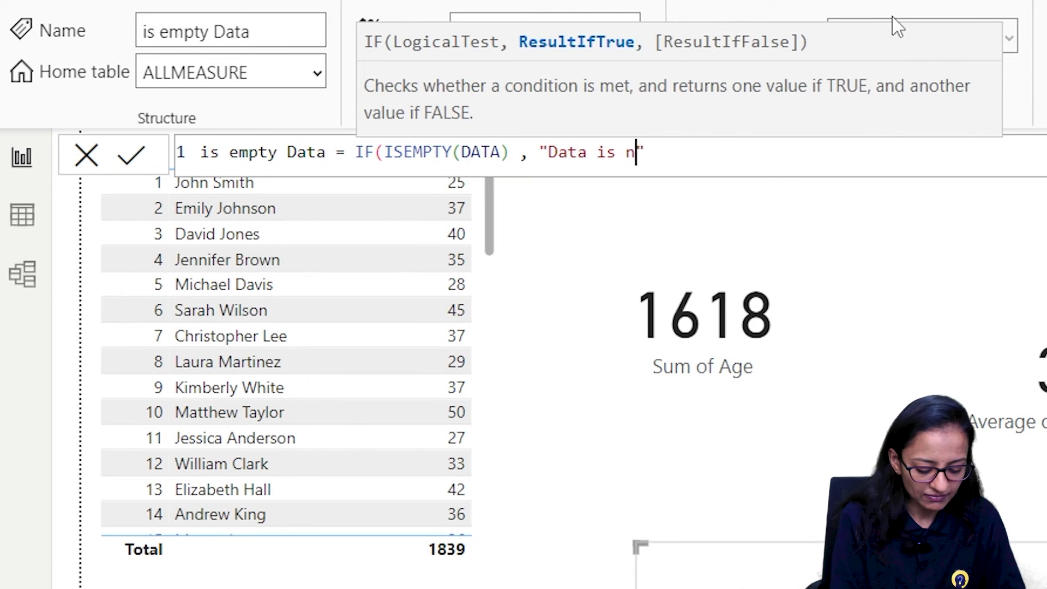
{"action": "key", "text": "Right"}
{"action": "type", "text": ", "}
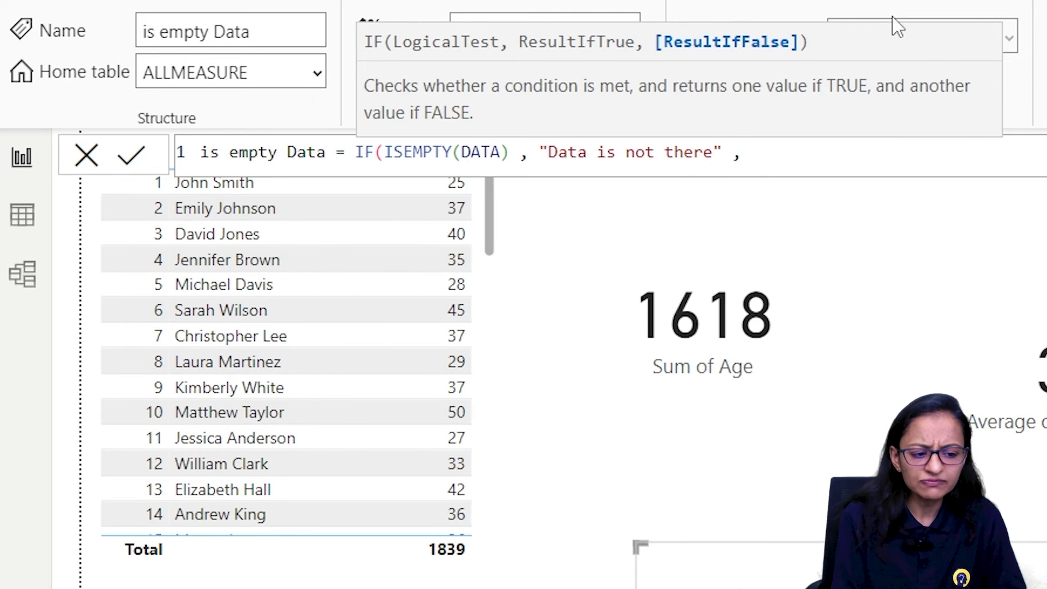
{"action": "type", "text": "\"\""}
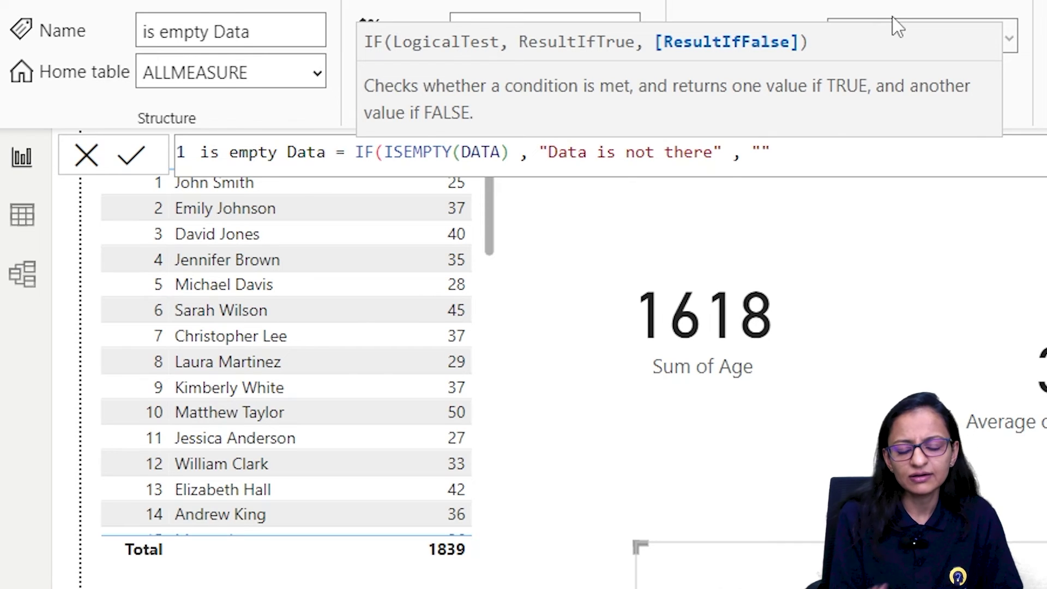
{"action": "type", "text": "Data is there\")"}
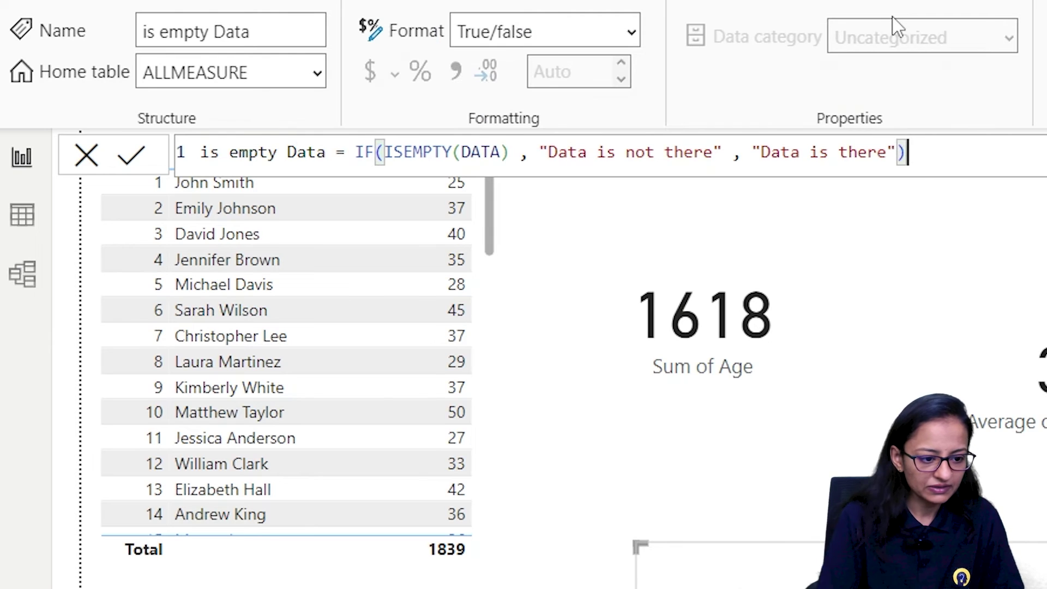
{"action": "left_click", "coordinate": [132, 158]}
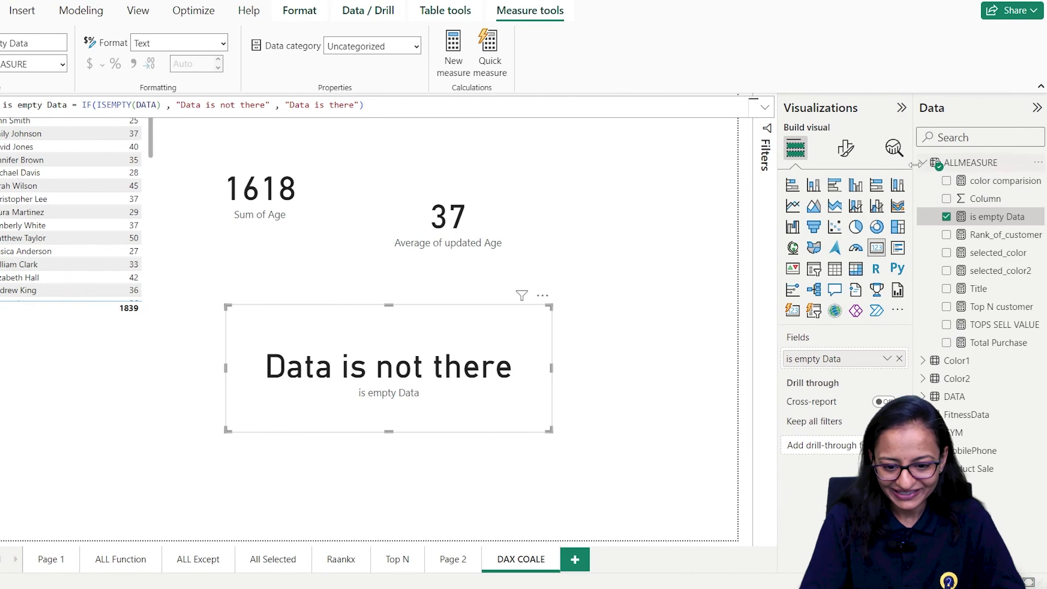
- Collapse the ALLMEASURE fields and add a new calculated column named "Updated Age" to the GYM table
{"action": "left_click", "coordinate": [922, 162]}
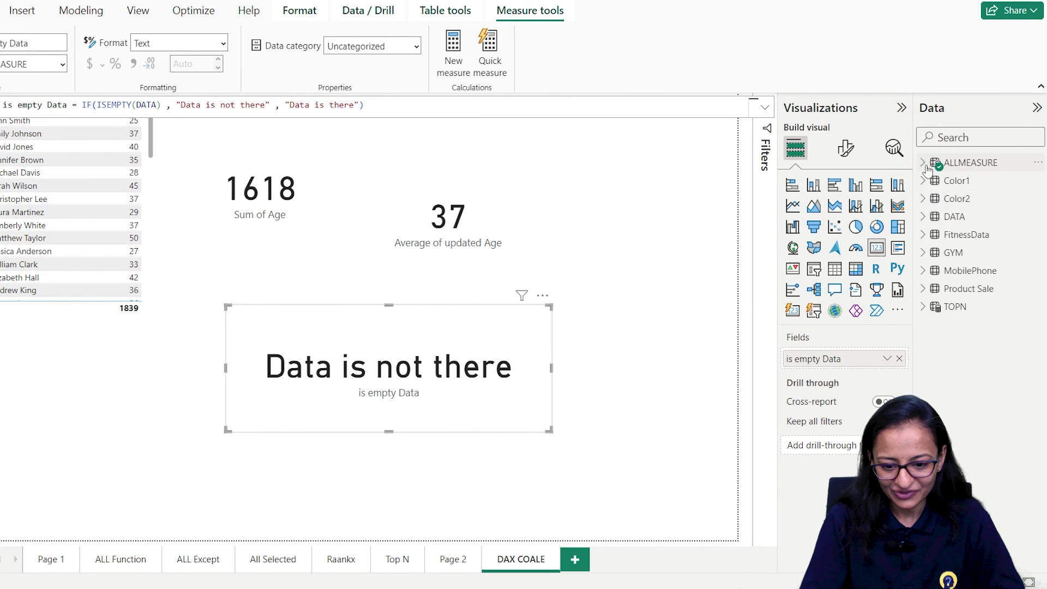
{"action": "left_click", "coordinate": [954, 254]}
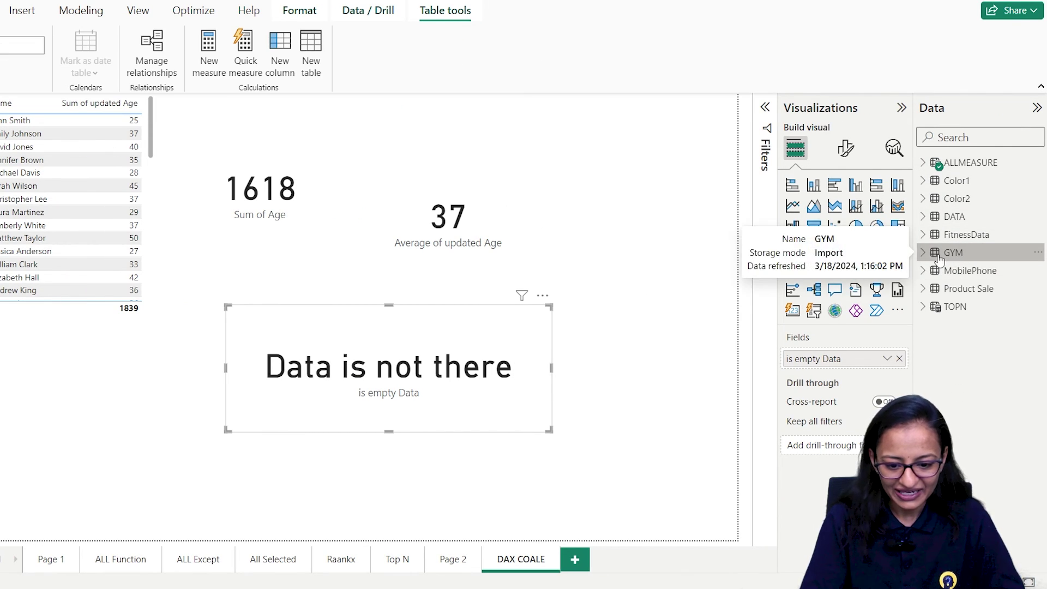
{"action": "right_click", "coordinate": [953, 256]}
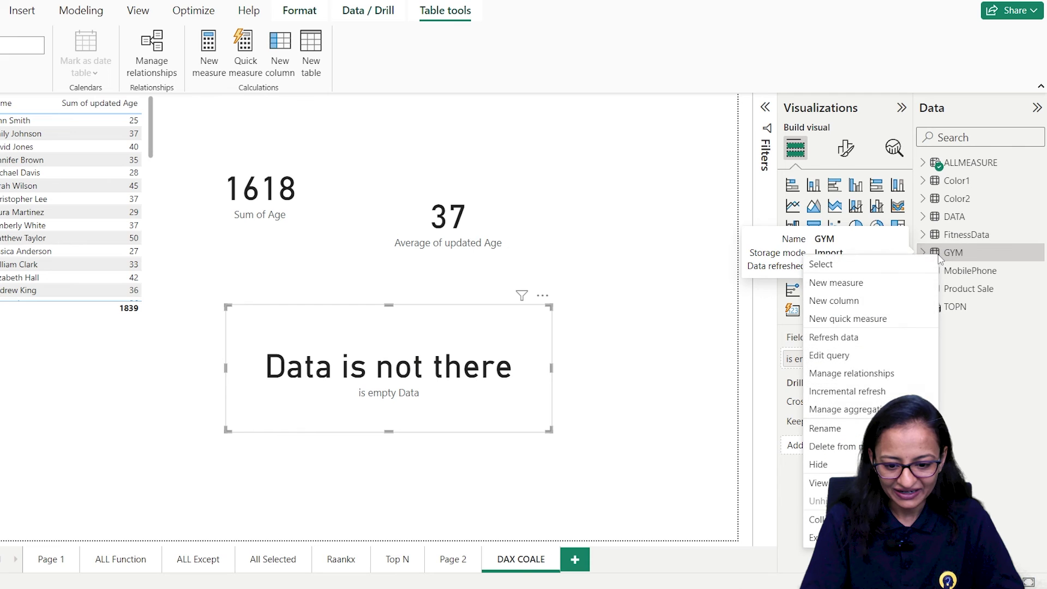
{"action": "left_click", "coordinate": [845, 302]}
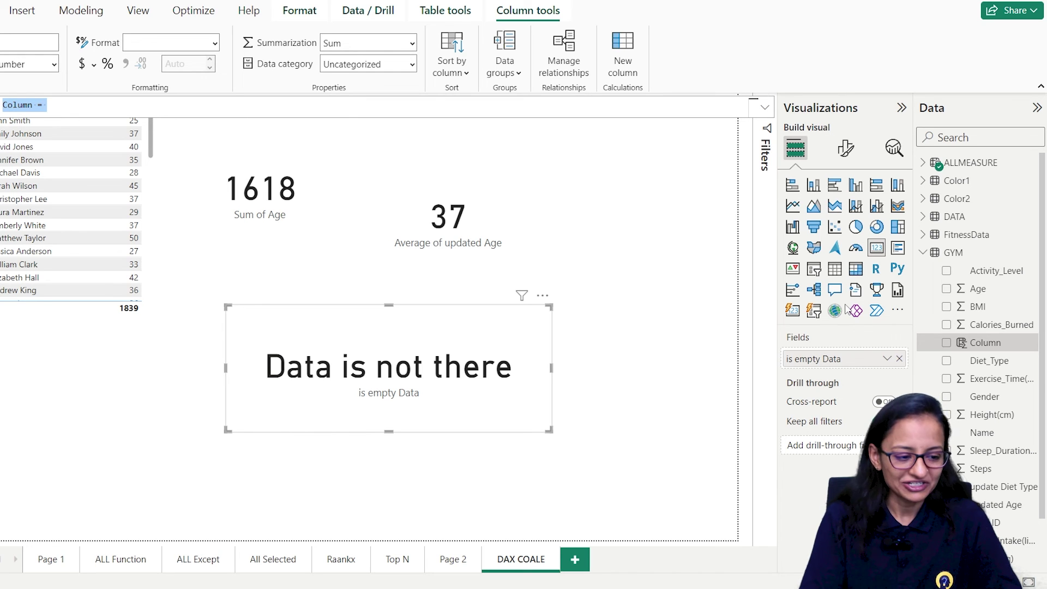
{"action": "type", "text": "1   Ahe"}
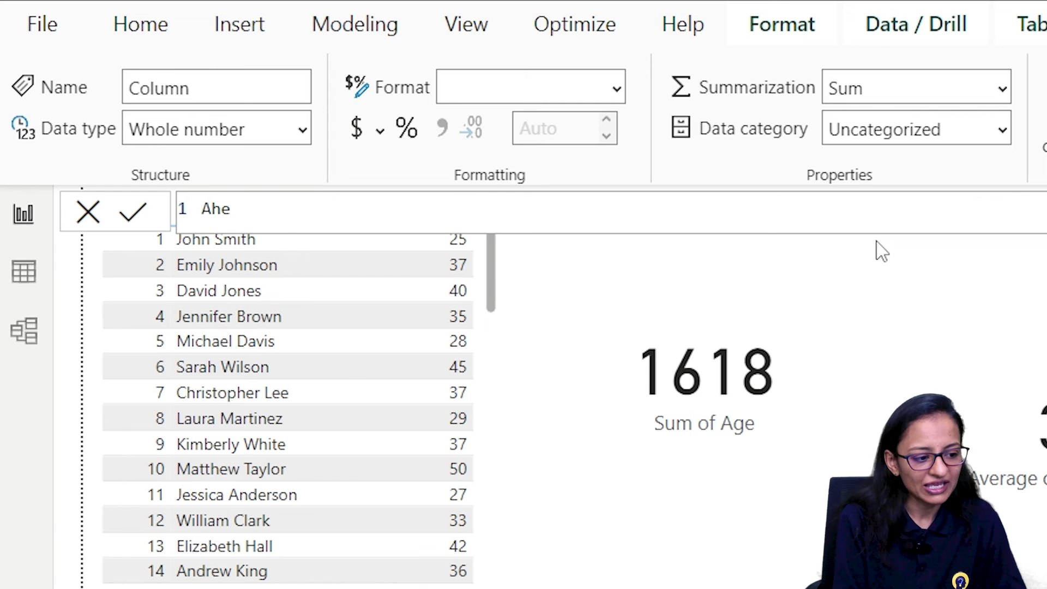
{"action": "key", "text": "BackSpace"}
{"action": "key", "text": "BackSpace"}
{"action": "key", "text": "BackSpace"}
{"action": "type", "text": "Updated A"}
{"action": "key", "text": "BackSpace"}
{"action": "key", "text": "BackSpace"}
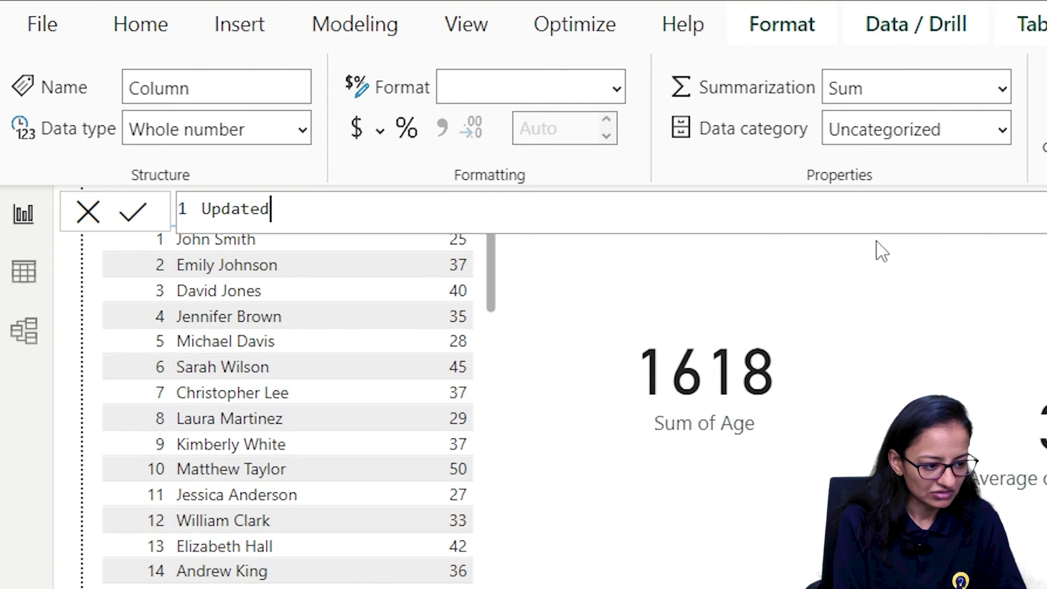
{"action": "type", "text": "Age = isb"}
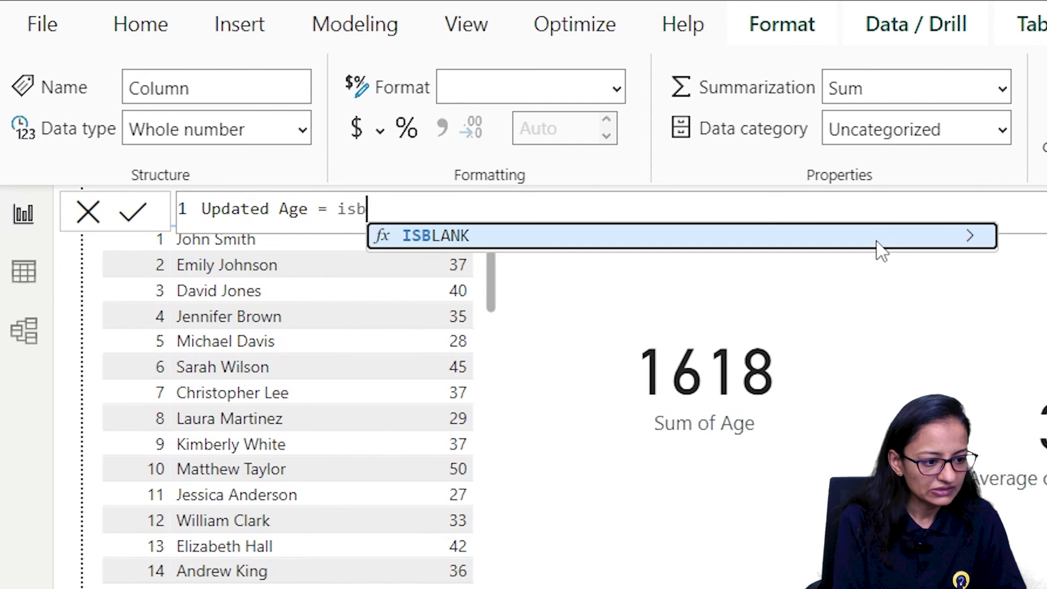
- Enter ISBLANK(GYM[Age]) as the new column's formula and try to commit it
{"action": "key", "text": "Tab"}
{"action": "type", "text": "gym[a"}
{"action": "key", "text": "Tab"}
{"action": "type", "text": ")"}
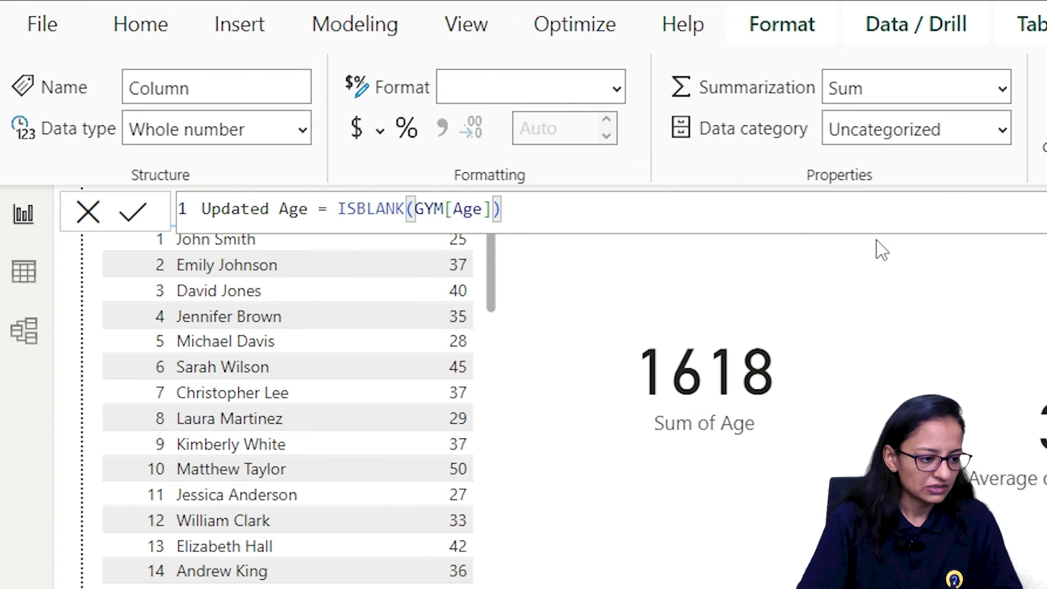
{"action": "left_click", "coordinate": [133, 213]}
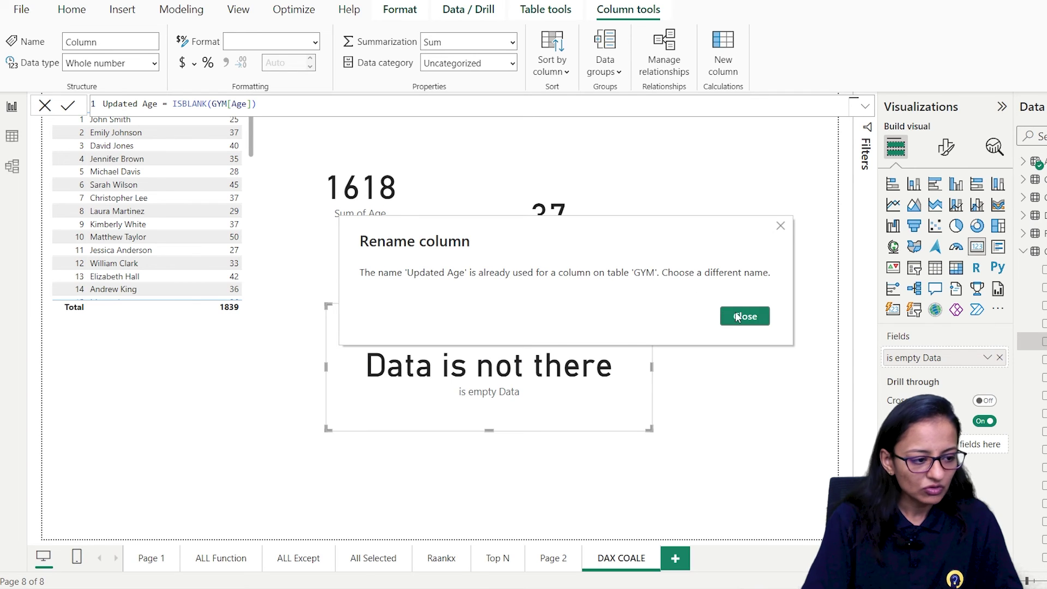
- Change the new column's name to "Updated Age 2" in the formula and commit it
{"action": "left_click", "coordinate": [737, 317]}
{"action": "type", "text": "2"}
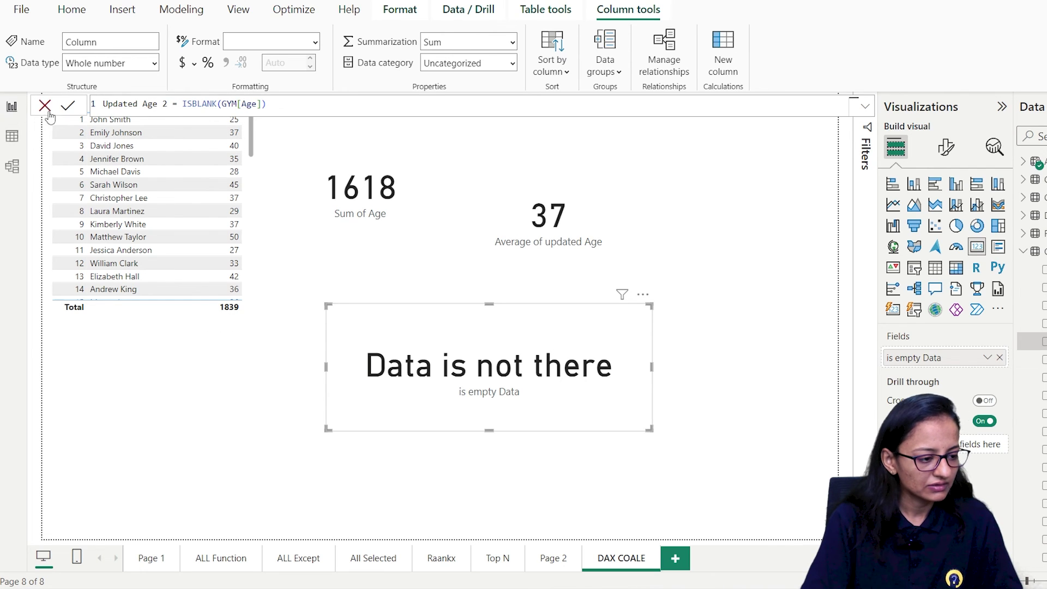
{"action": "left_click", "coordinate": [71, 107]}
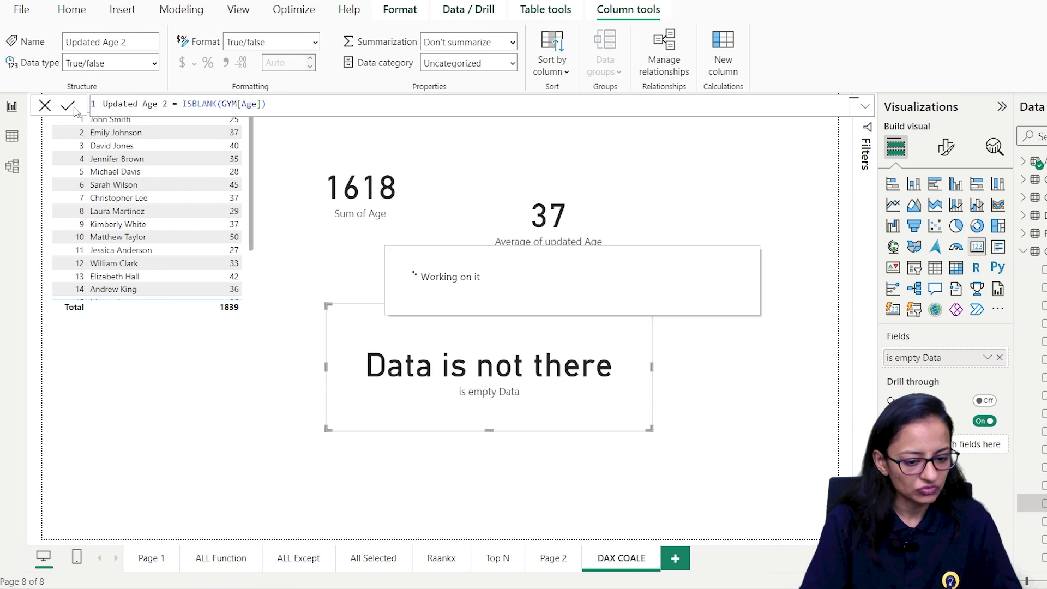
- Compare the Updated Age 2 values with the blank Age rows in the GYM table and return to the report page
{"action": "left_click", "coordinate": [12, 135]}
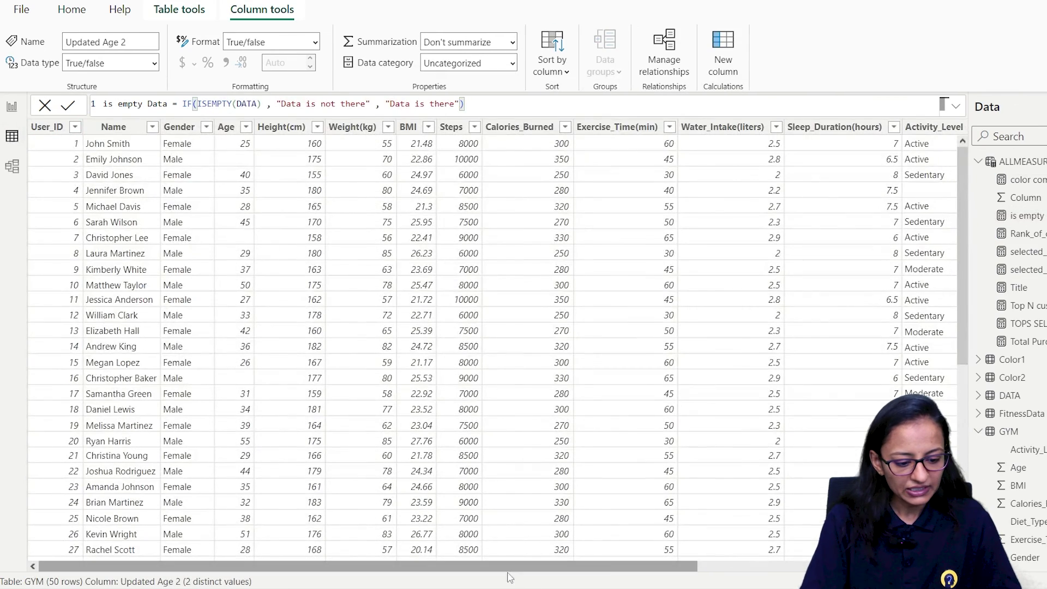
{"action": "left_click_drag", "start_coordinate": [509, 567], "coordinate": [759, 567]}
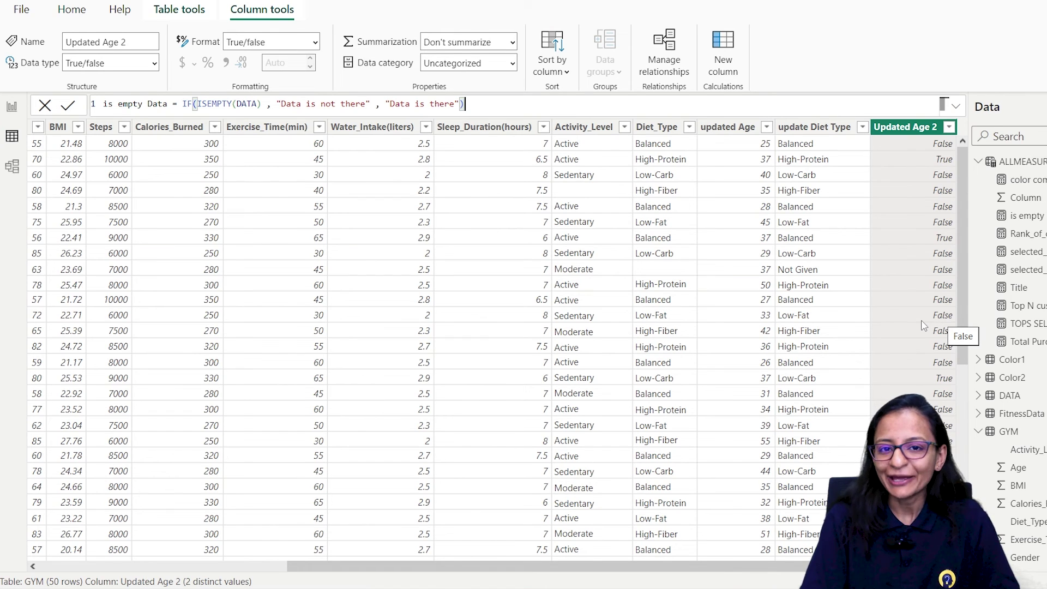
{"action": "left_click_drag", "start_coordinate": [669, 566], "coordinate": [40, 464]}
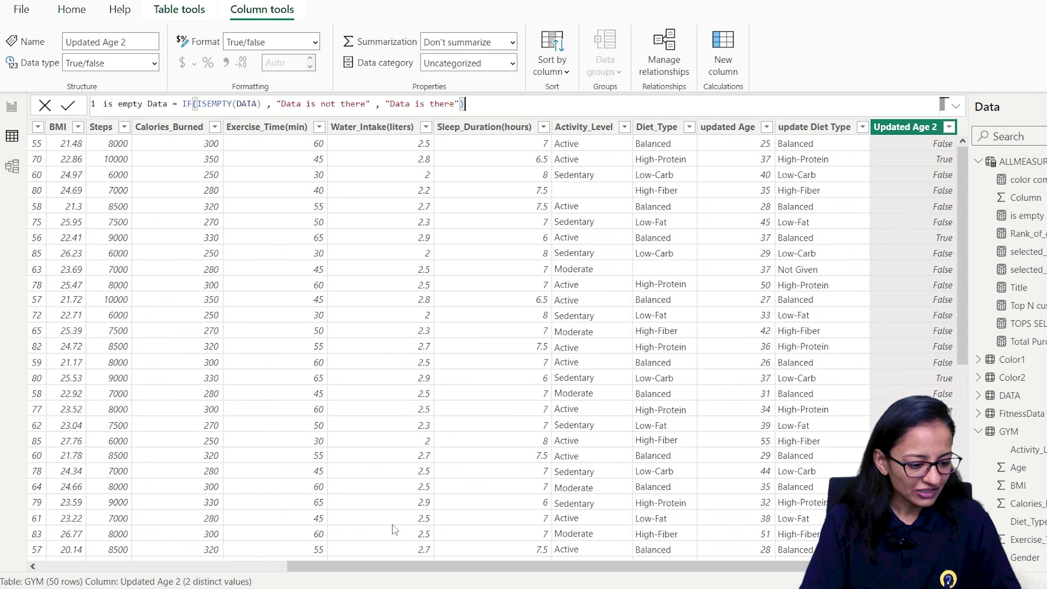
{"action": "left_click_drag", "start_coordinate": [350, 568], "coordinate": [16, 540]}
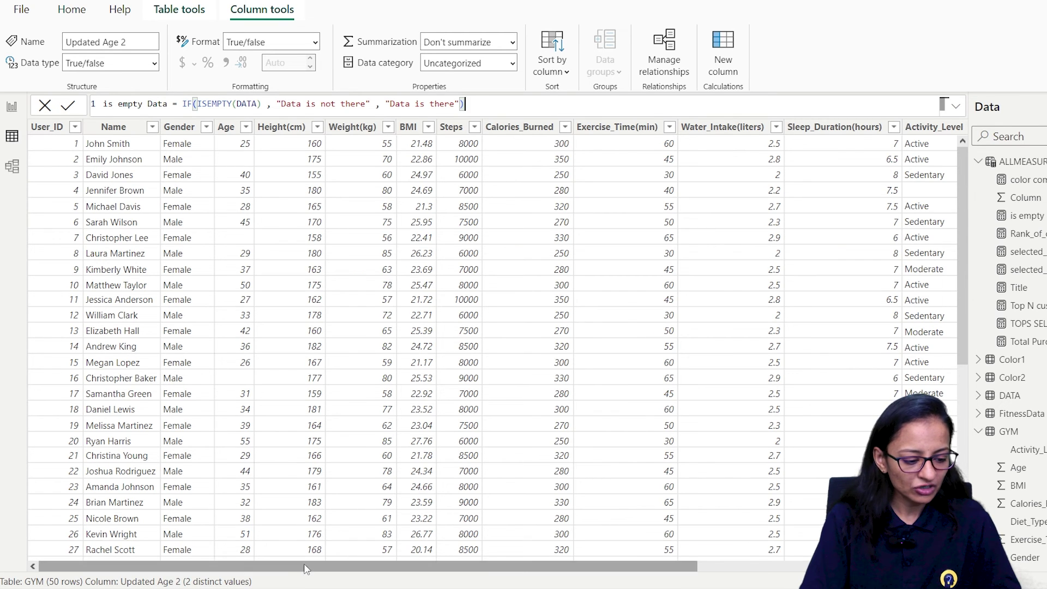
{"action": "left_click_drag", "start_coordinate": [303, 564], "coordinate": [552, 564]}
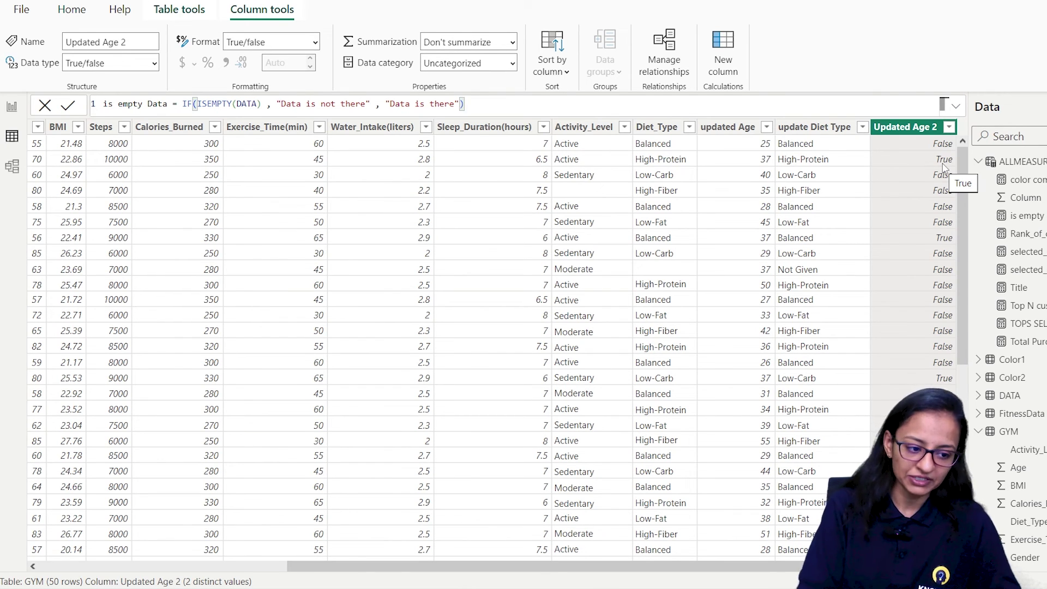
{"action": "left_click", "coordinate": [12, 107]}
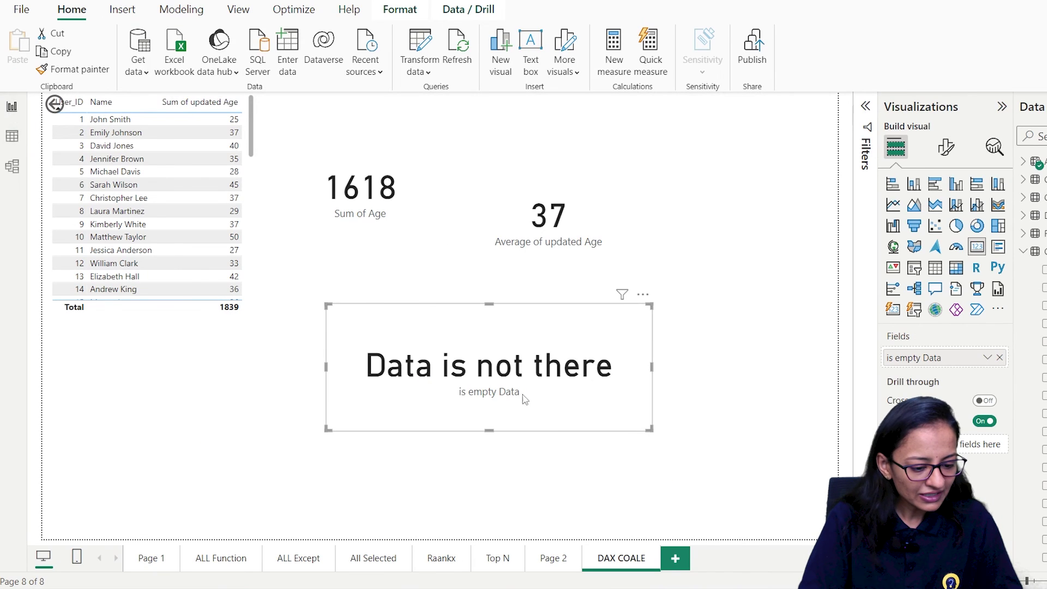
- Add a new measure named "test" to the ALLMEASURE table and start its formula with ISBLANK(GY to look for a GYM reference
{"action": "right_click", "coordinate": [1025, 165]}
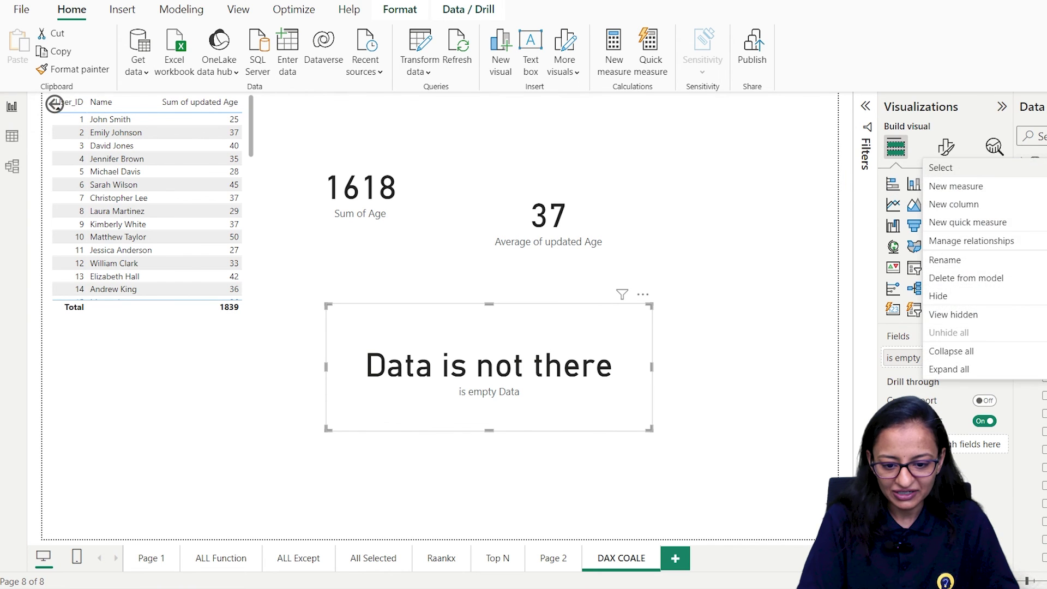
{"action": "left_click", "coordinate": [988, 188]}
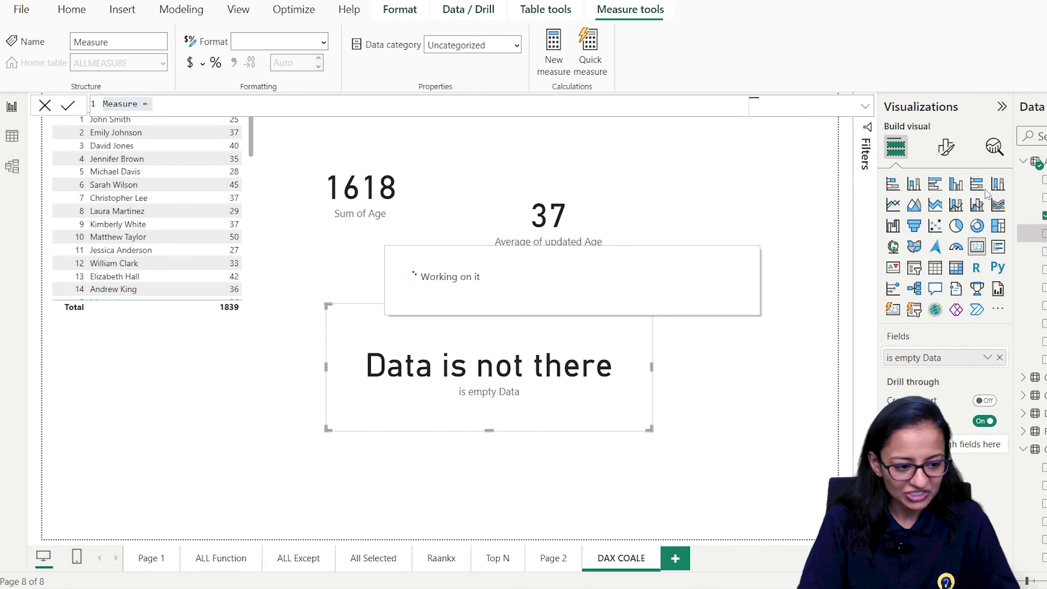
{"action": "key", "text": "BackSpace"}
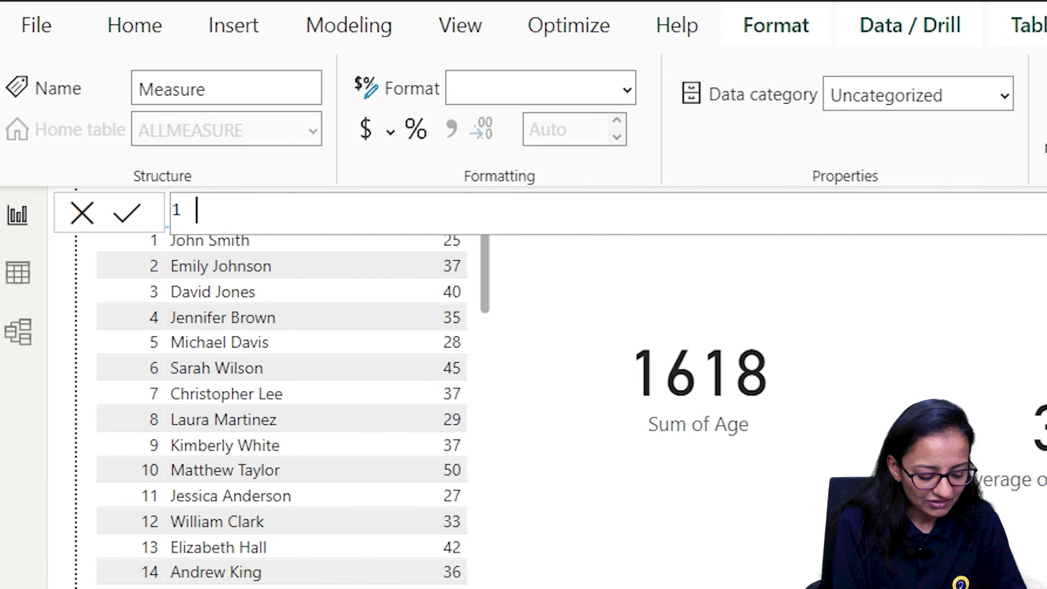
{"action": "type", "text": "test = isb"}
{"action": "key", "text": "Tab"}
{"action": "type", "text": "G"}
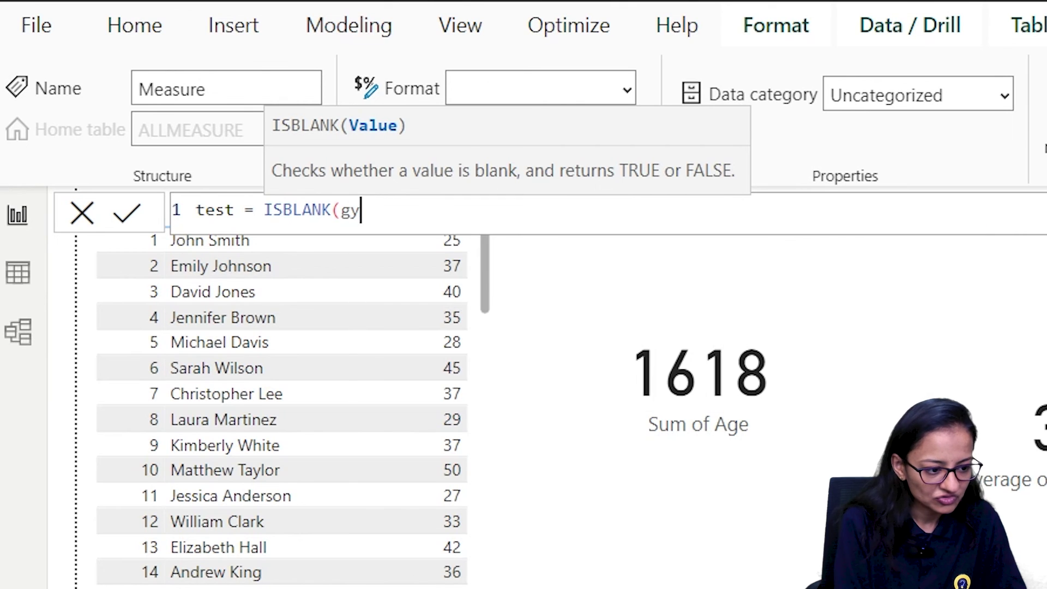
{"action": "key", "text": "BackSpace"}
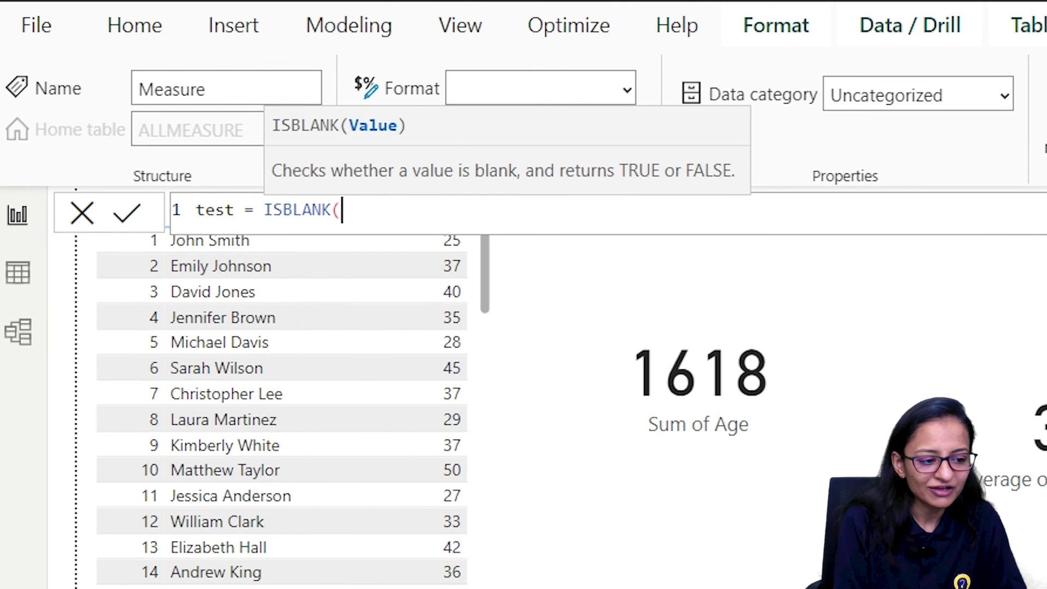
{"action": "type", "text": "GY"}
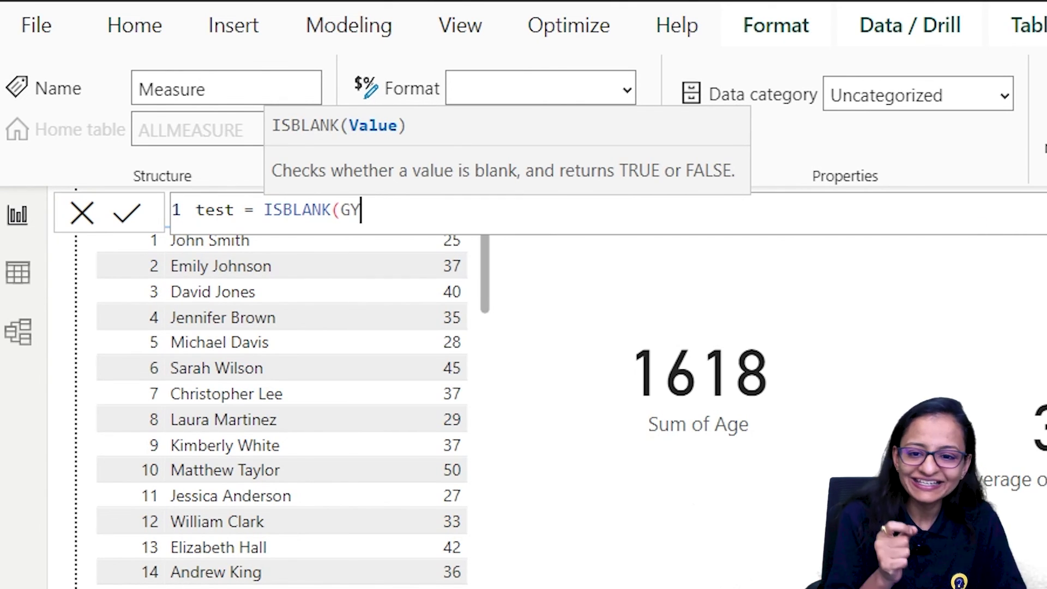